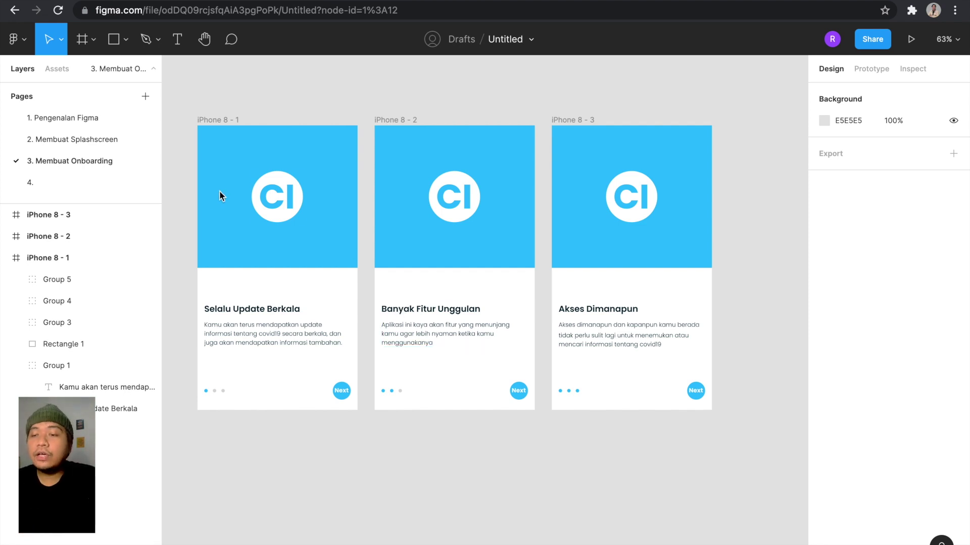
Select the body text paragraphs on all three onboarding screens together.
click(295, 327)
click(295, 327)
scroll(295, 327, up, 5)
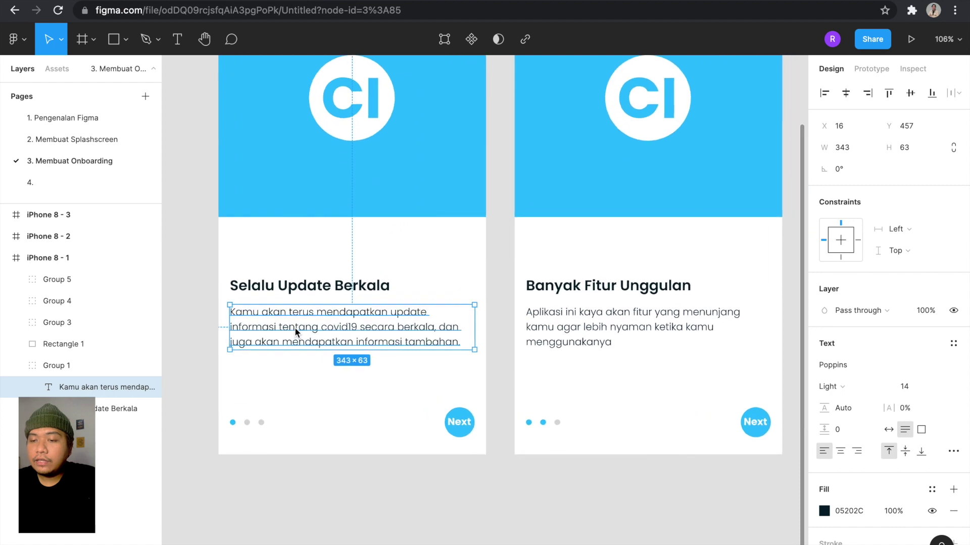
scroll(295, 327, down, 3)
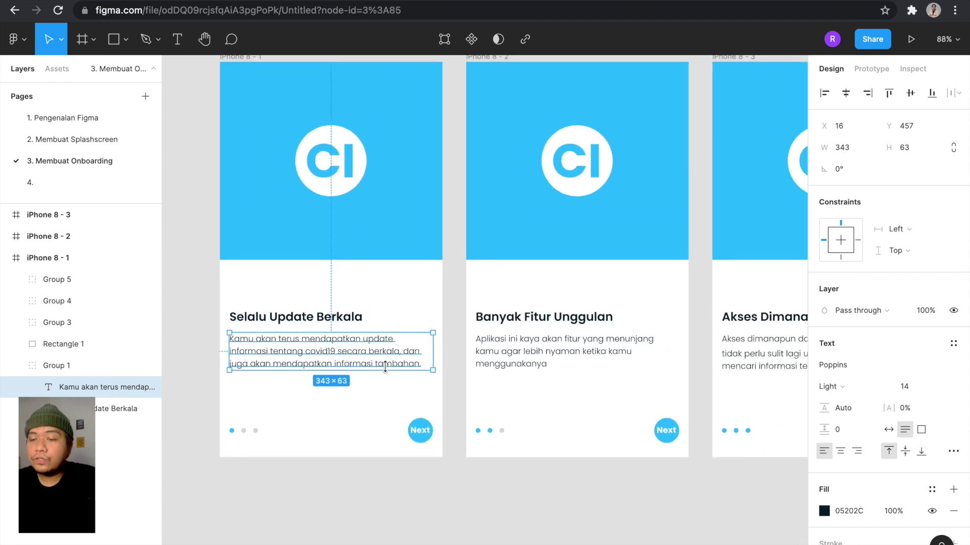
scroll(385, 367, right, 2)
scroll(332, 342, down, 3)
scroll(332, 341, up, 2)
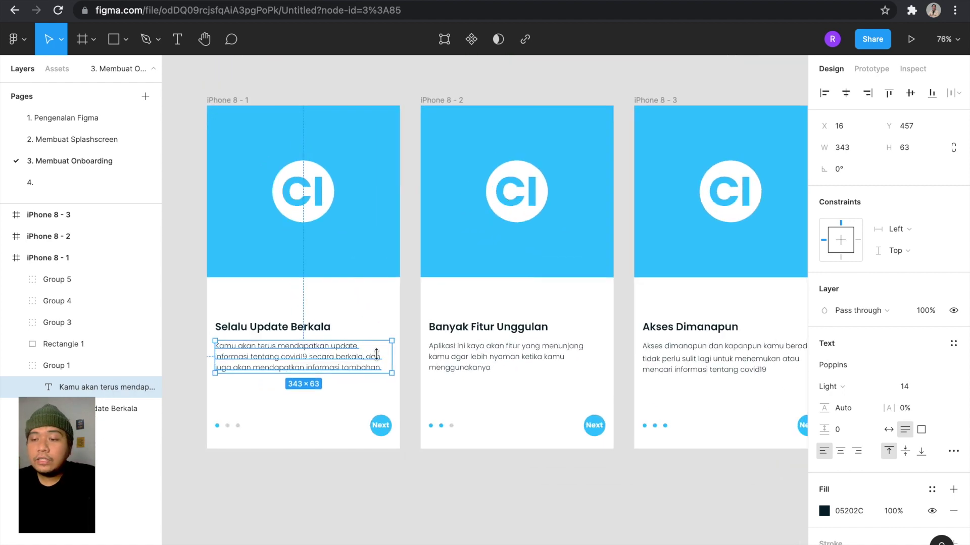
click(464, 372)
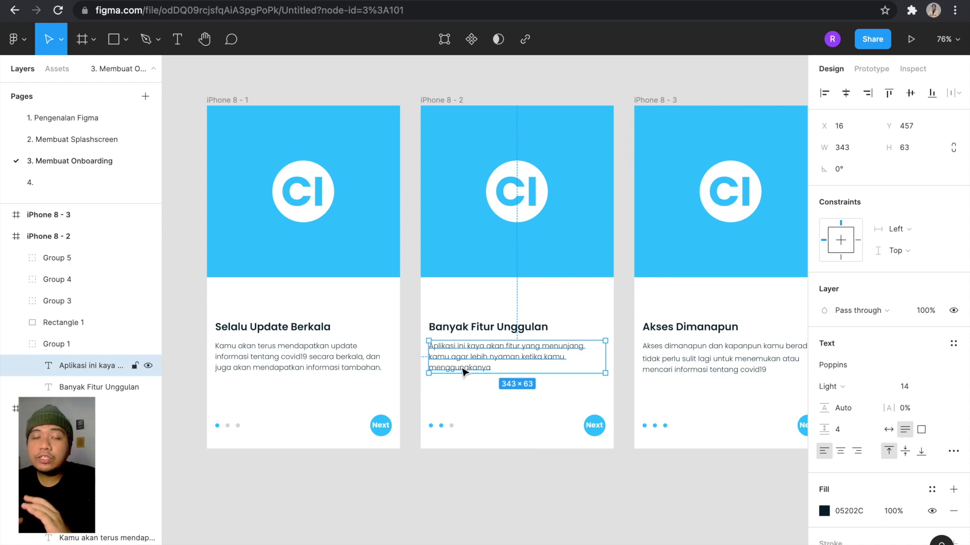
click(342, 362)
shift+click(459, 361)
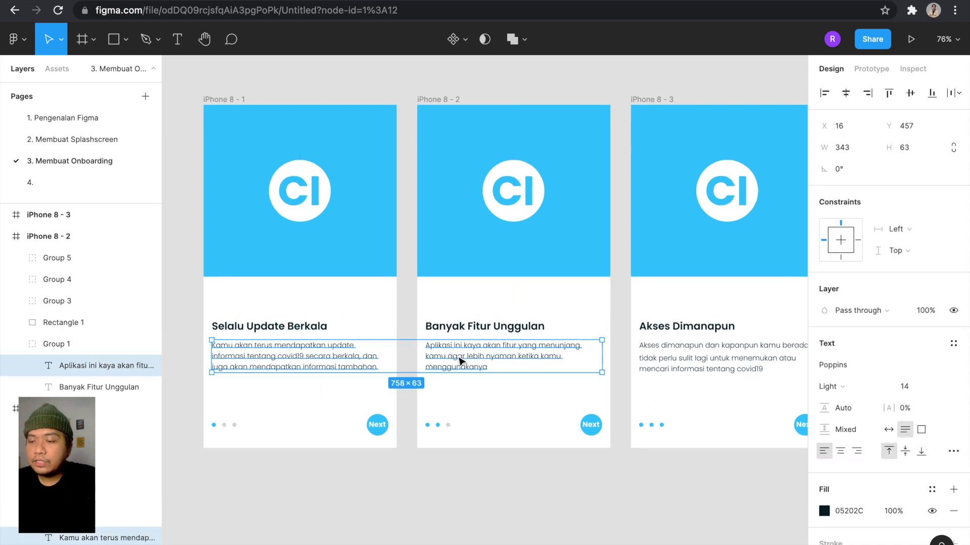
scroll(459, 362, right, 3)
shift+click(595, 361)
scroll(596, 361, down, 3)
scroll(595, 362, left, 2)
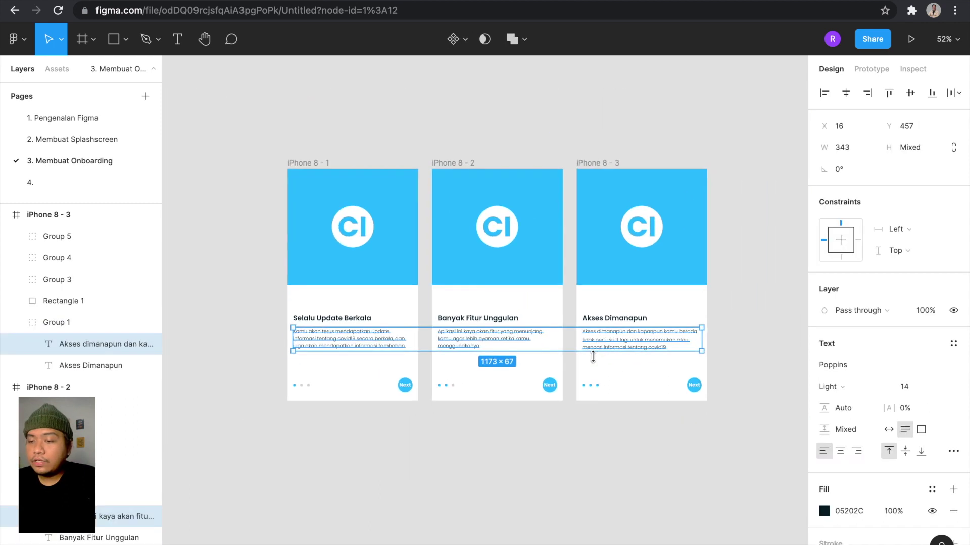
scroll(670, 389, up, 2)
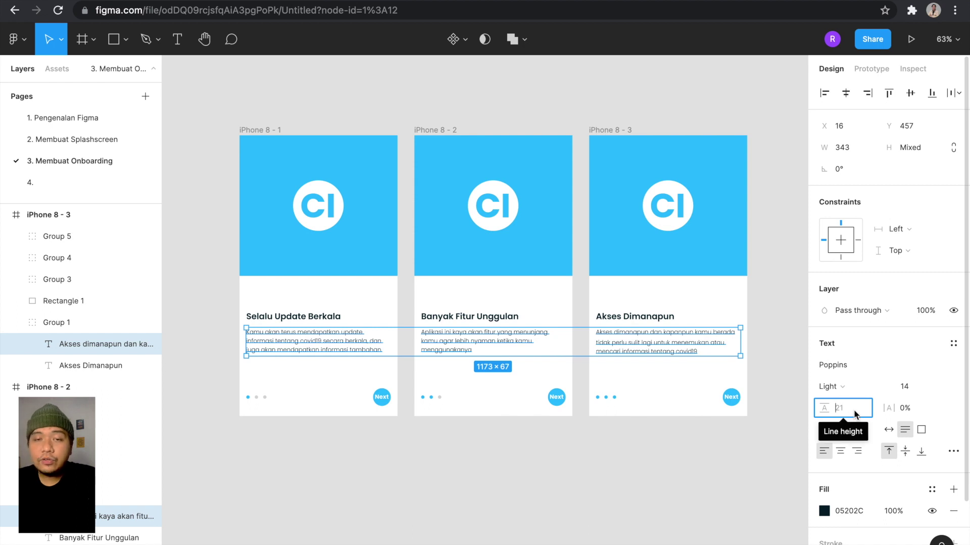
Set the selected paragraphs' line height to 25.
text(25)
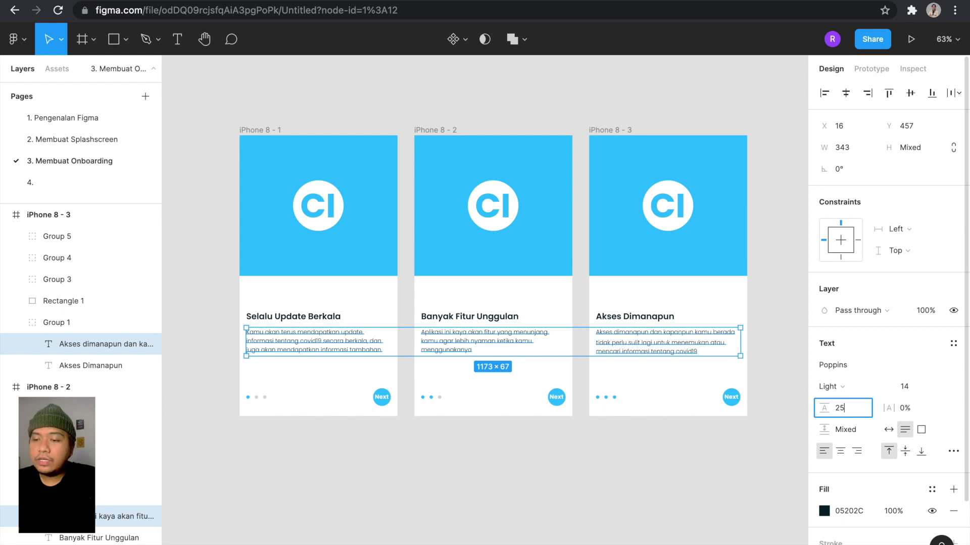
key(Return)
scroll(450, 422, up, 3)
key(alt)
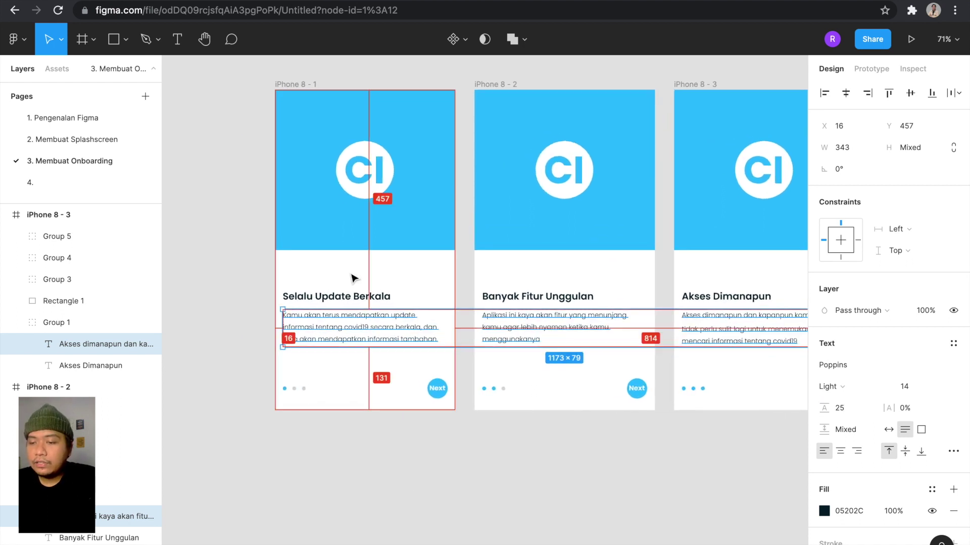
click(374, 426)
scroll(374, 426, down, 3)
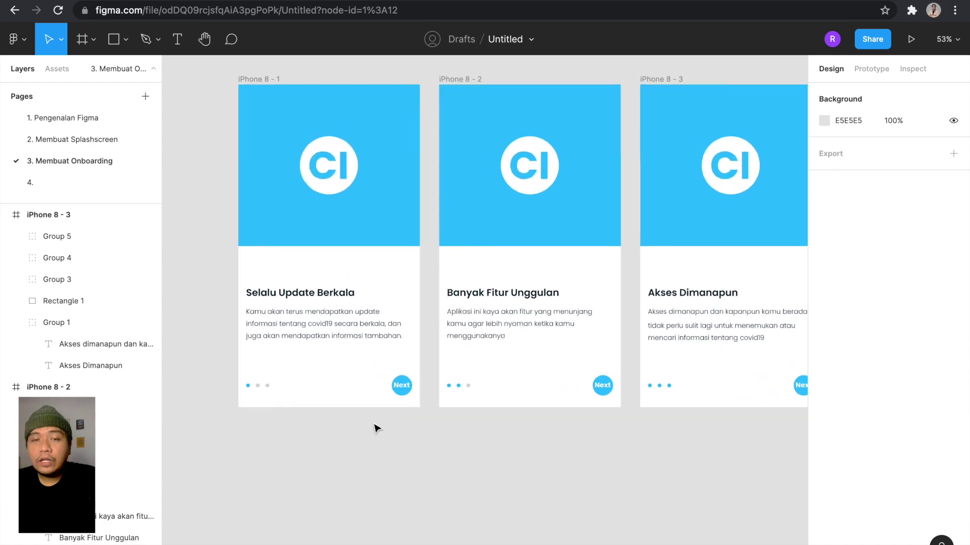
scroll(376, 429, up, 5)
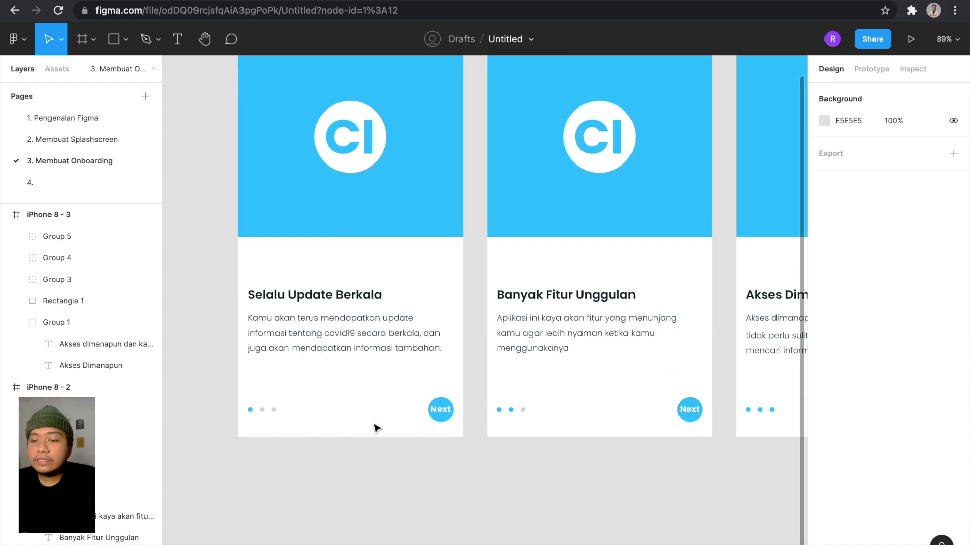
click(357, 335)
scroll(356, 335, down, 3)
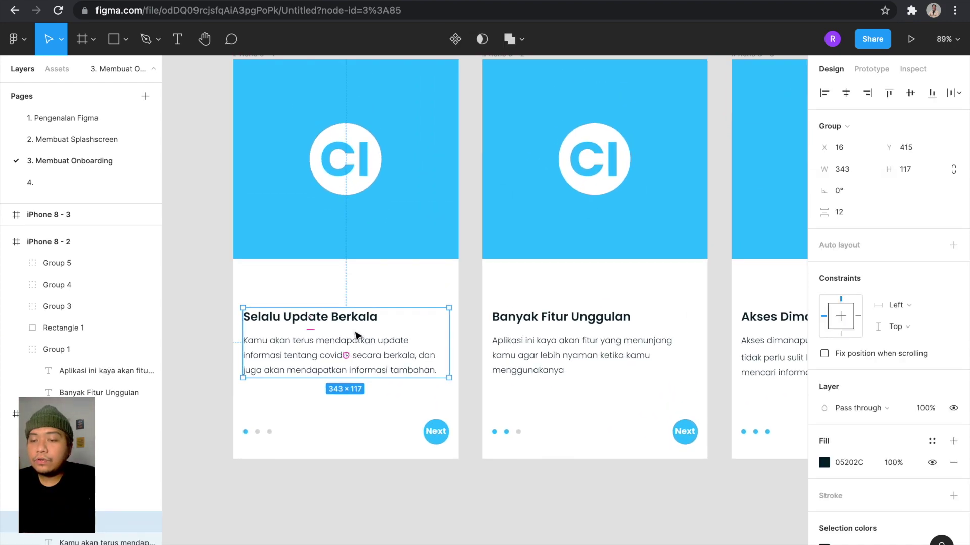
scroll(371, 352, up, 3)
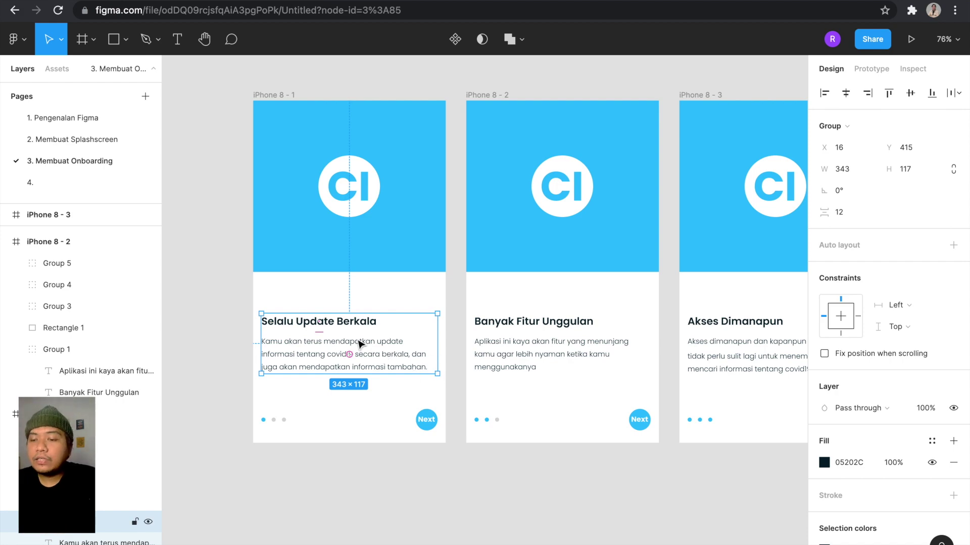
scroll(359, 344, down, 3)
scroll(360, 345, up, 2)
click(419, 460)
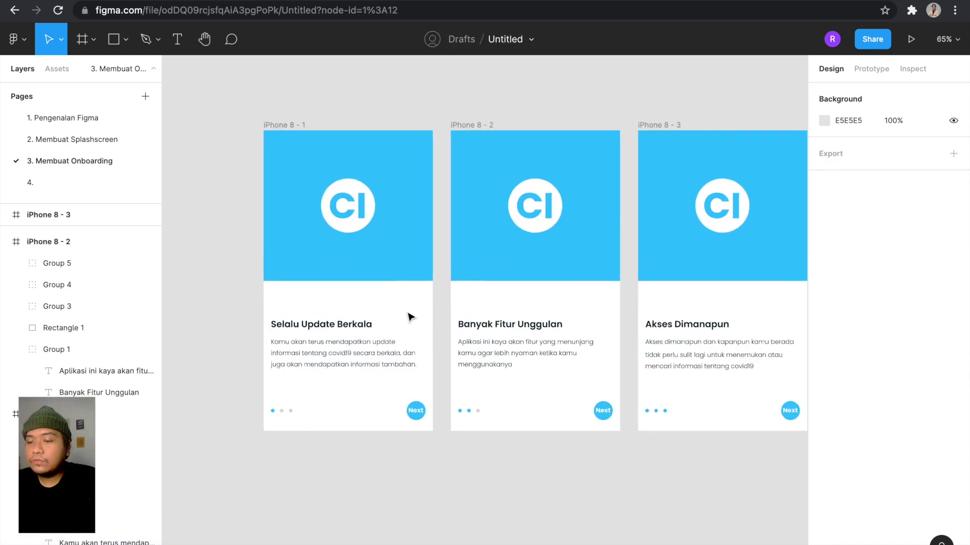
scroll(409, 316, down, 4)
scroll(471, 361, up, 2)
scroll(470, 361, up, 3)
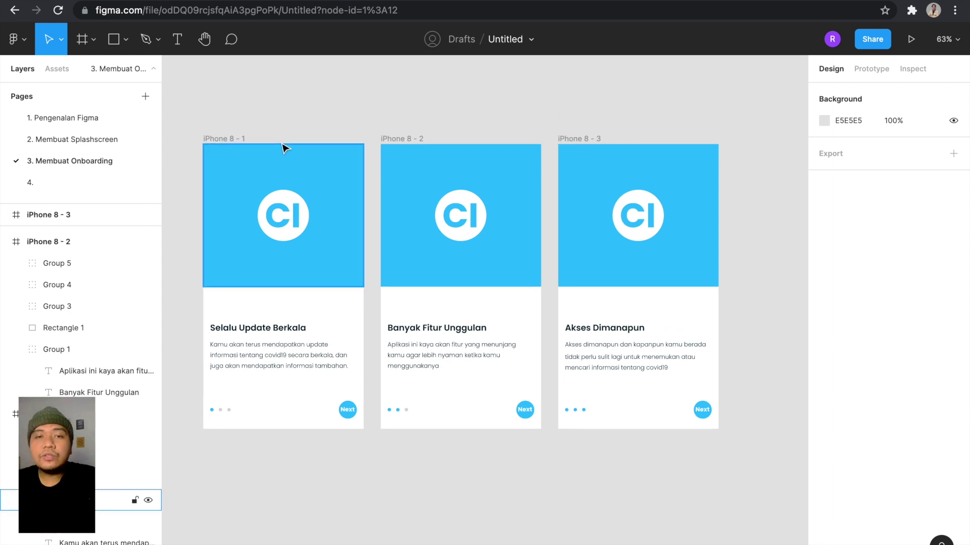
Switch to page 4 and bring Frame 1's swatches into view.
click(80, 178)
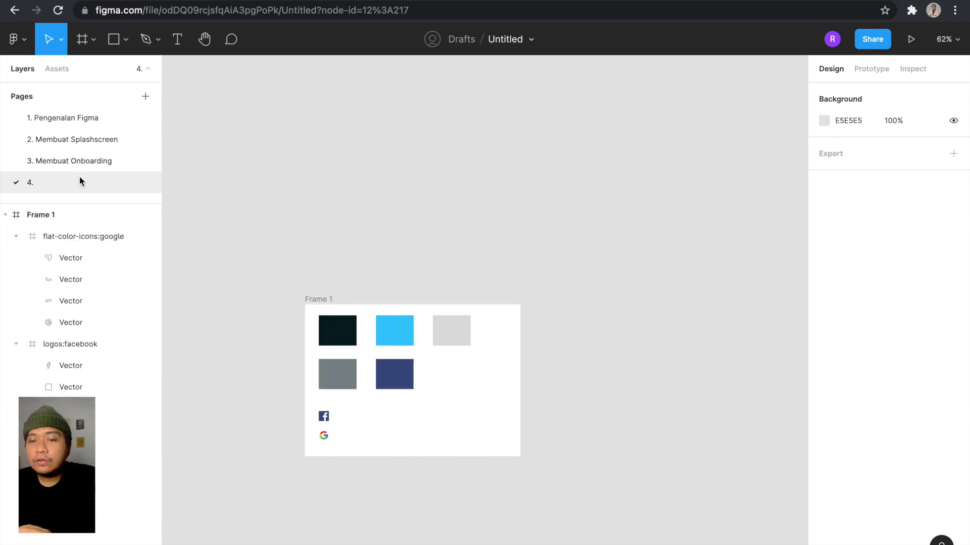
scroll(342, 154, down, 5)
scroll(343, 157, up, 3)
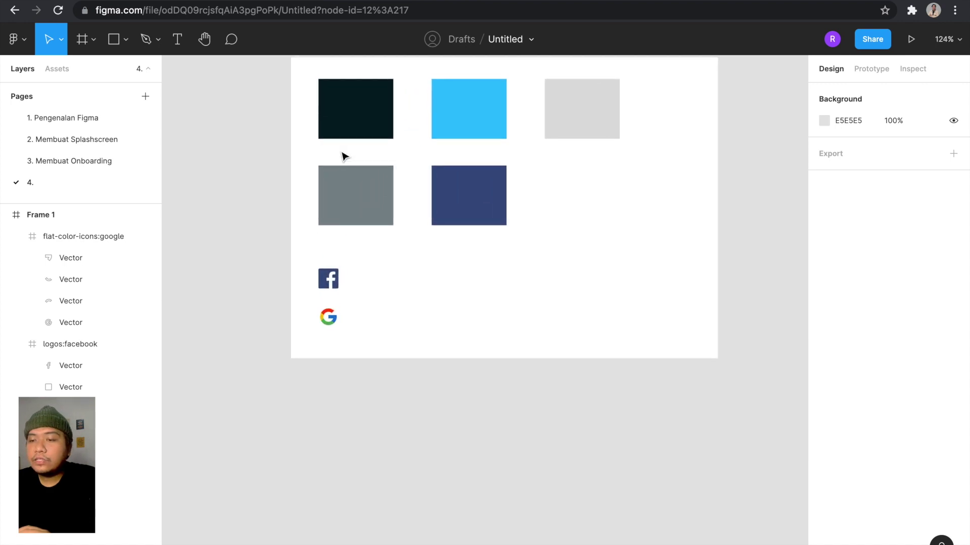
scroll(344, 157, up, 3)
scroll(343, 157, right, 2)
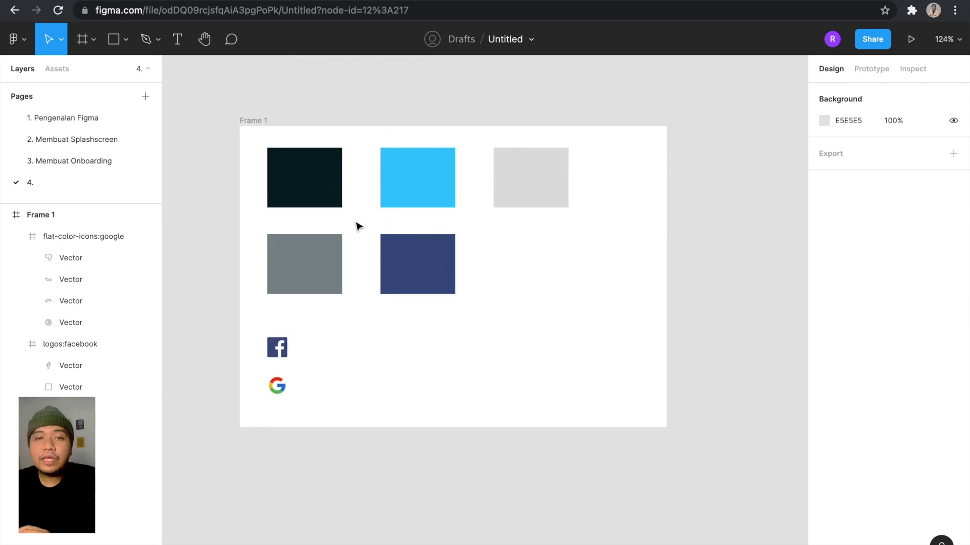
Inspect the fills of the dark, blue, light grey and medium grey swatches.
click(329, 174)
click(451, 173)
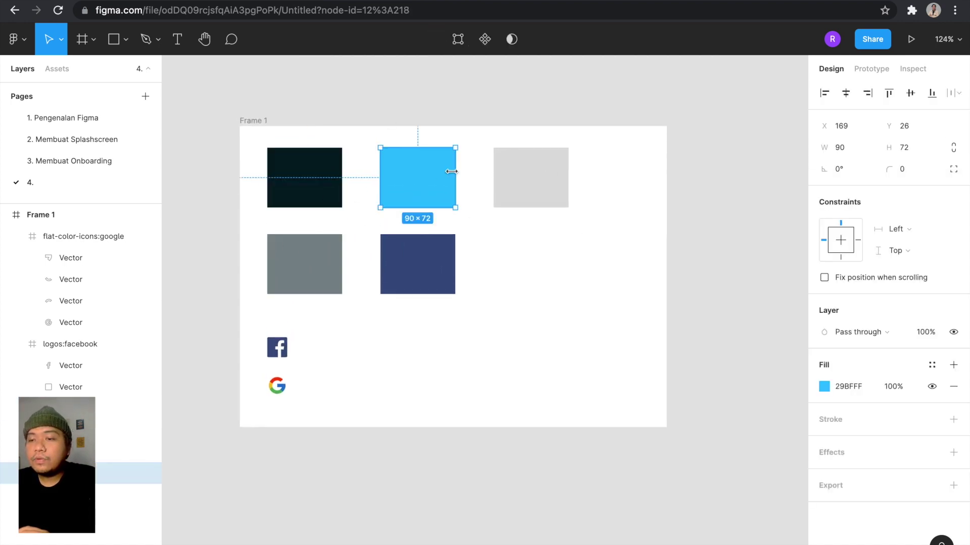
click(500, 185)
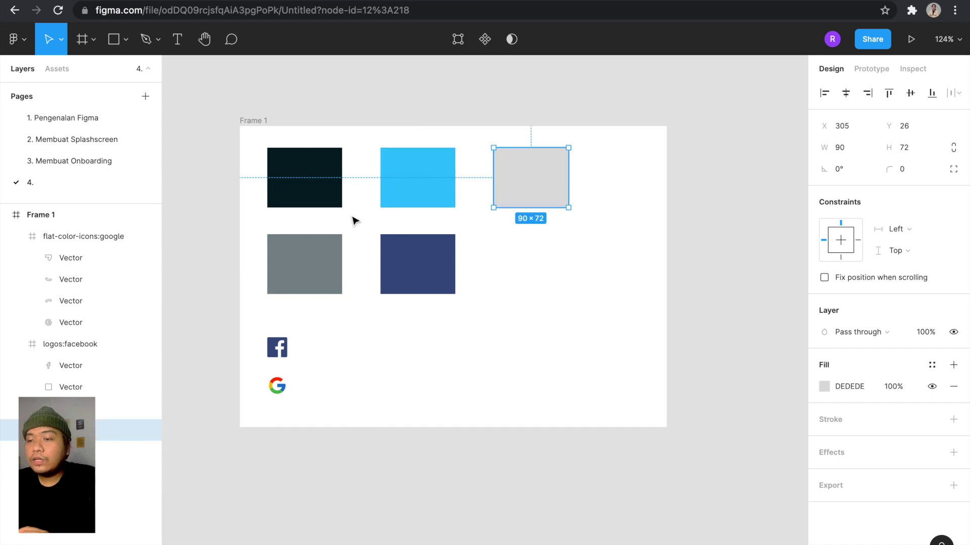
click(309, 274)
scroll(320, 259, up, 1)
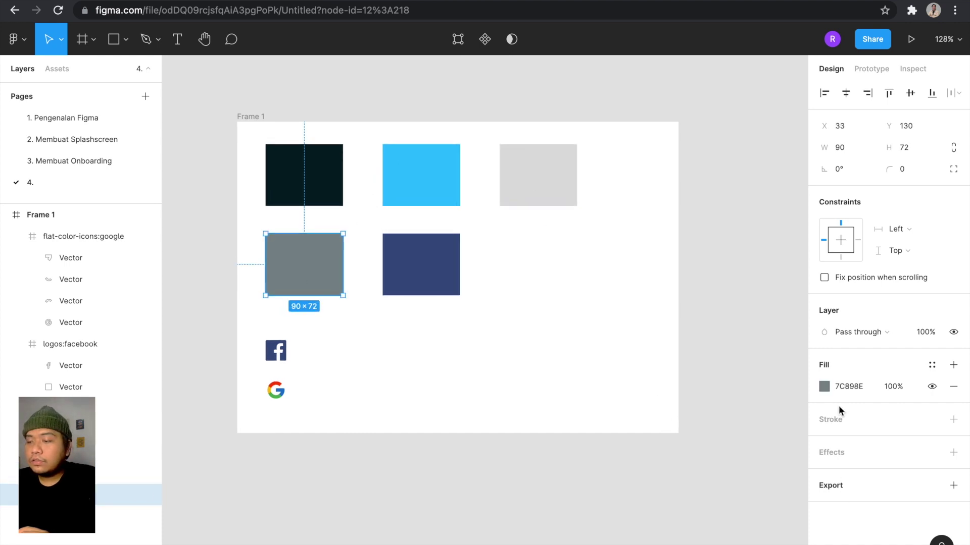
click(824, 387)
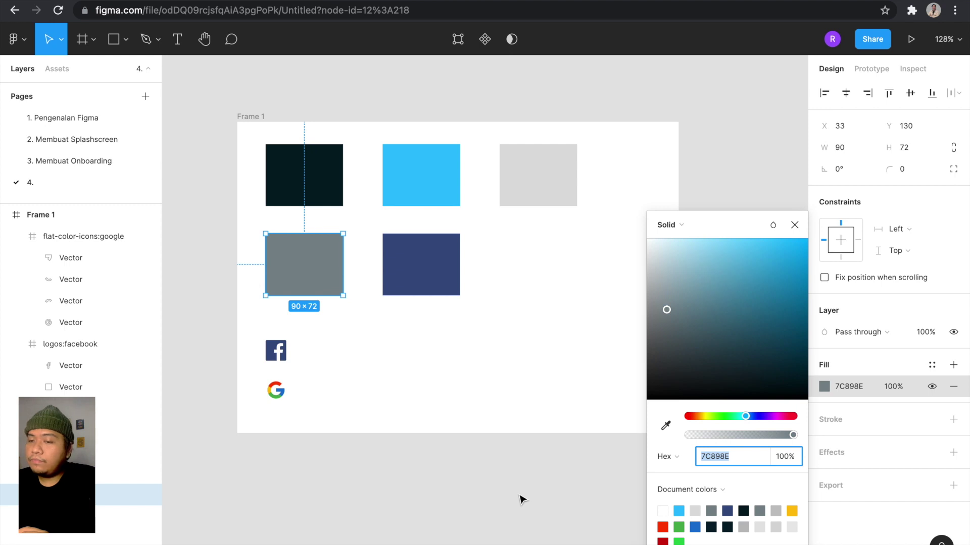
click(521, 499)
click(318, 282)
Check the dark blue swatch's colour, then clear the selection.
scroll(318, 282, up, 1)
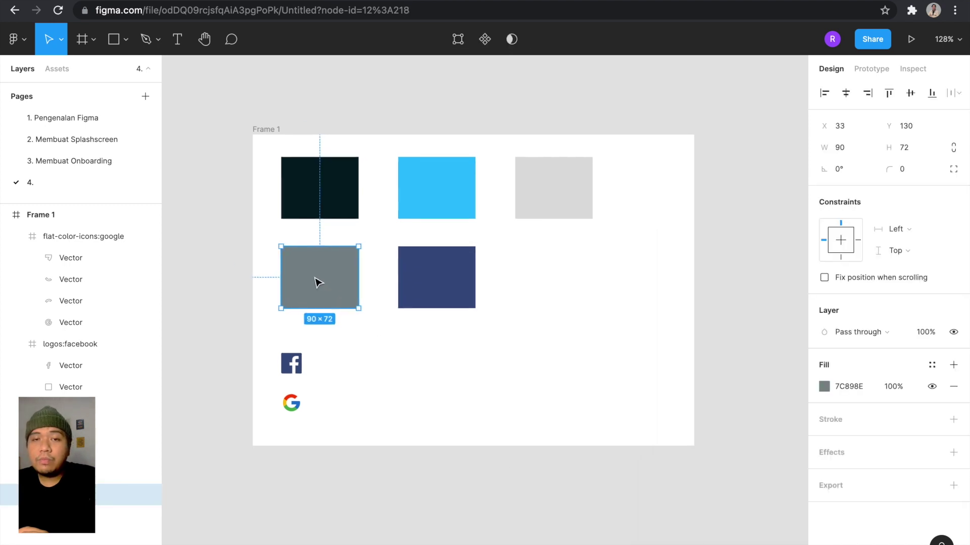
click(438, 298)
scroll(438, 298, up, 5)
scroll(440, 298, down, 6)
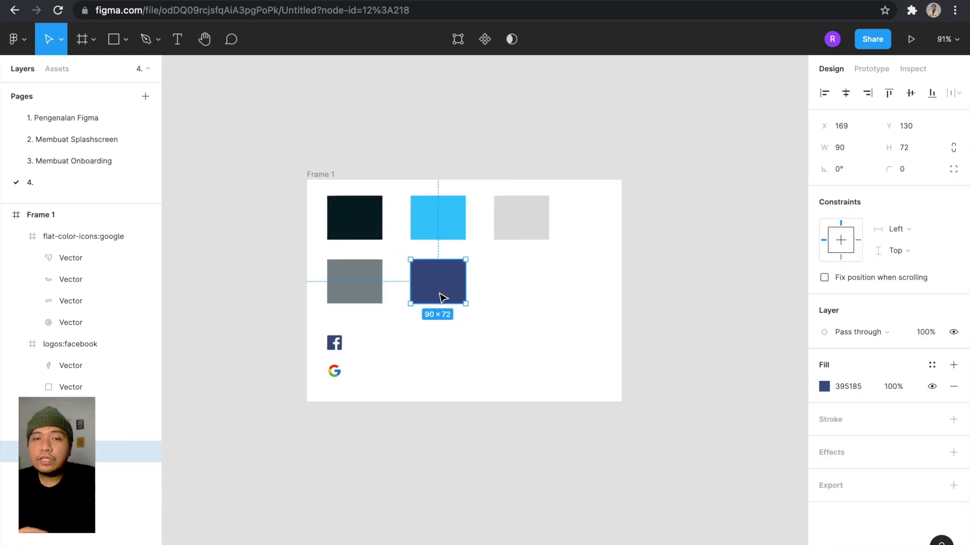
scroll(461, 395, up, 3)
click(472, 379)
scroll(491, 264, up, 3)
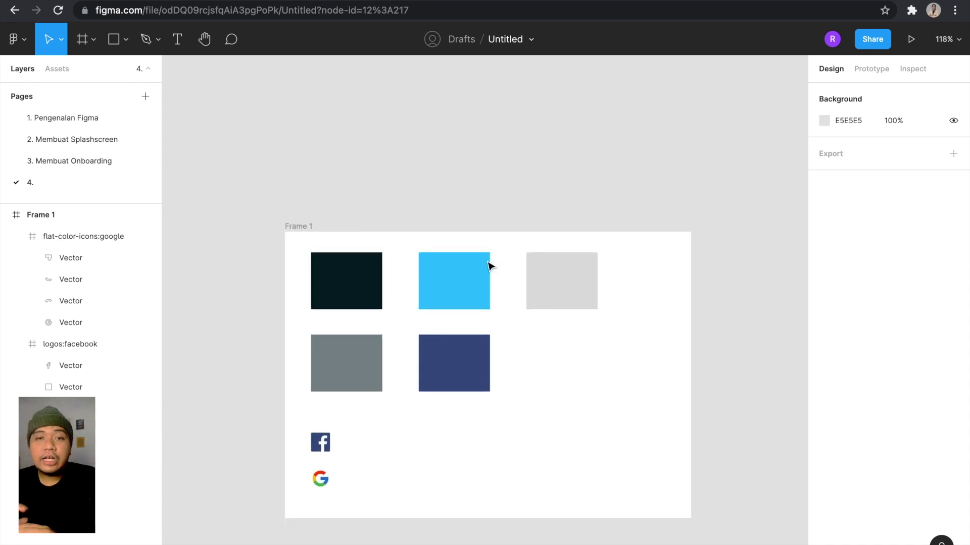
scroll(492, 266, down, 3)
scroll(482, 273, up, 2)
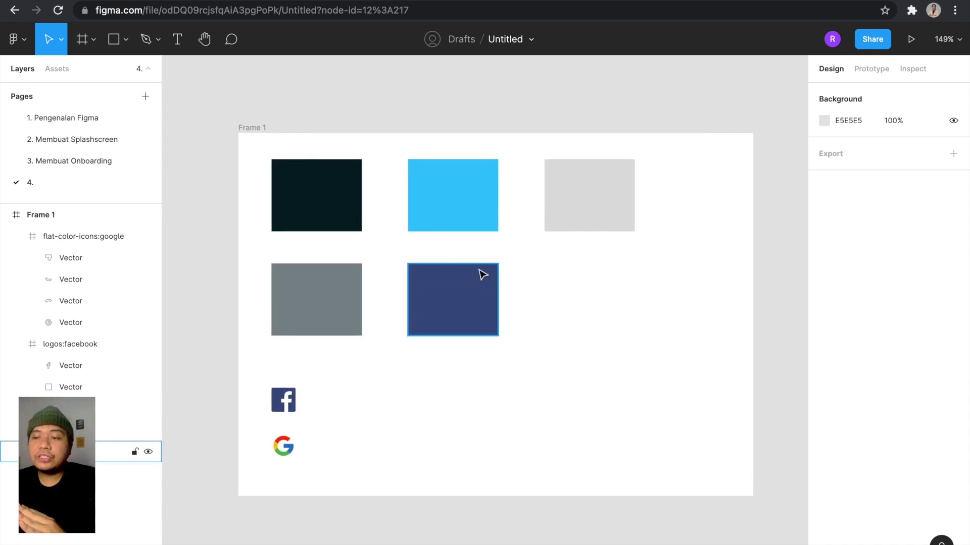
scroll(482, 270, up, 2)
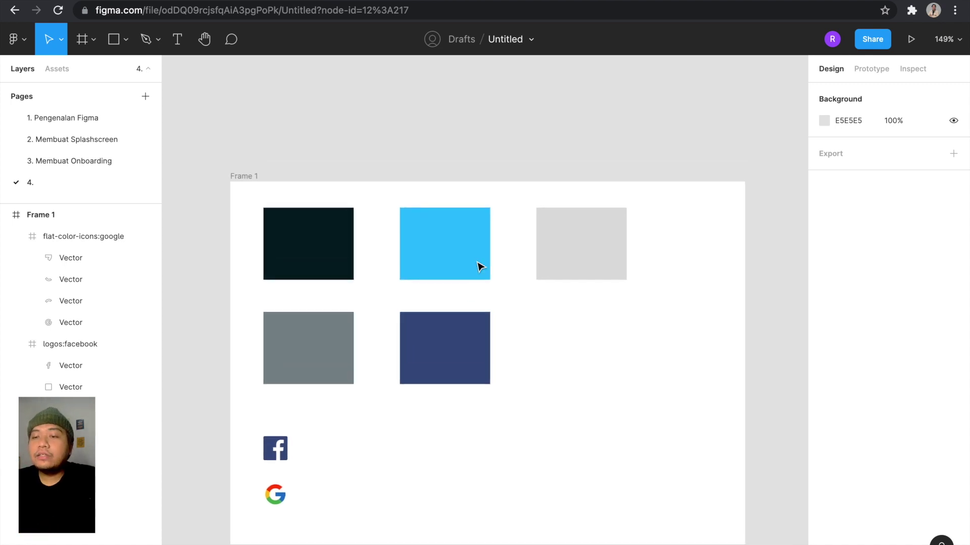
scroll(479, 264, down, 5)
scroll(364, 234, up, 2)
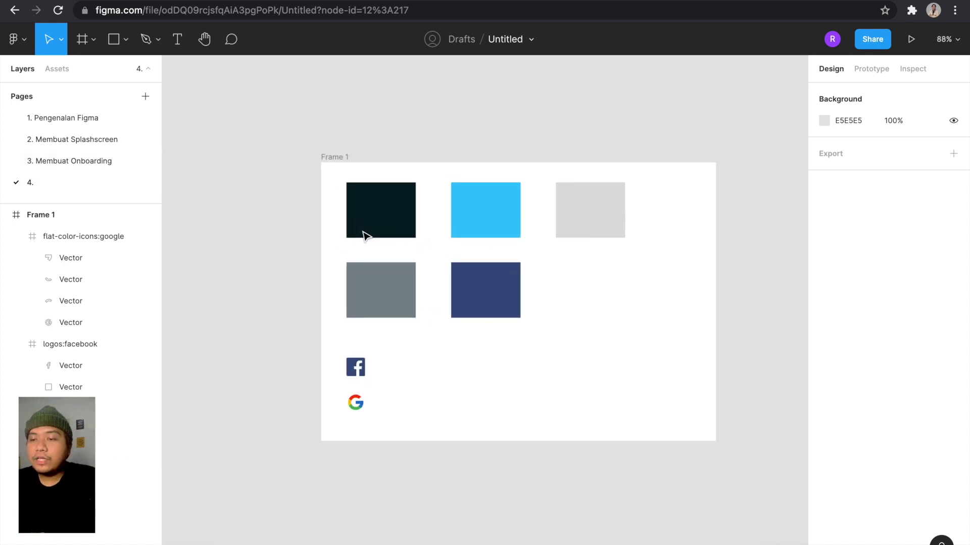
scroll(365, 236, up, 3)
Rename page 4 to '4. Mwmbuat Sign In'.
double_click(35, 181)
click(77, 177)
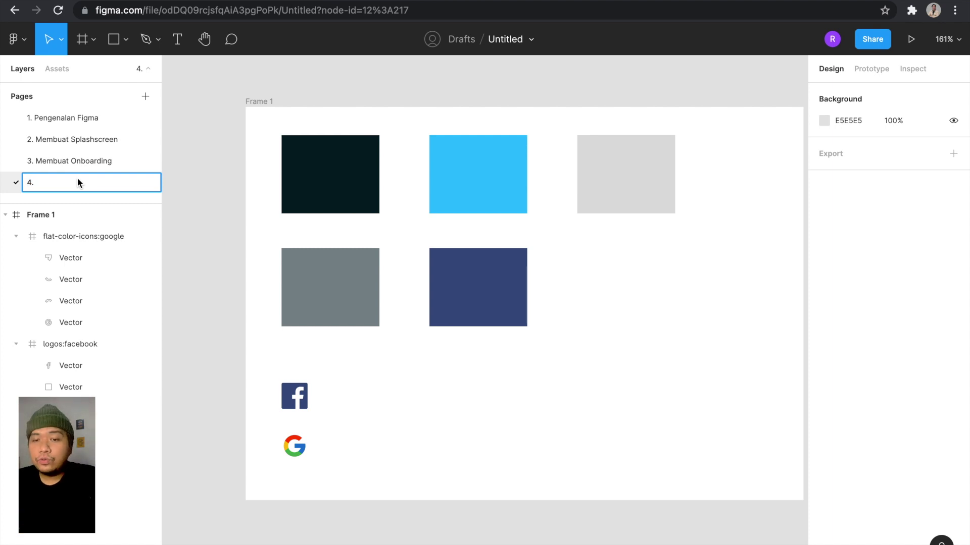
text(Mw)
text(m)
key(BackSpace)
text(wmbuat sIG)
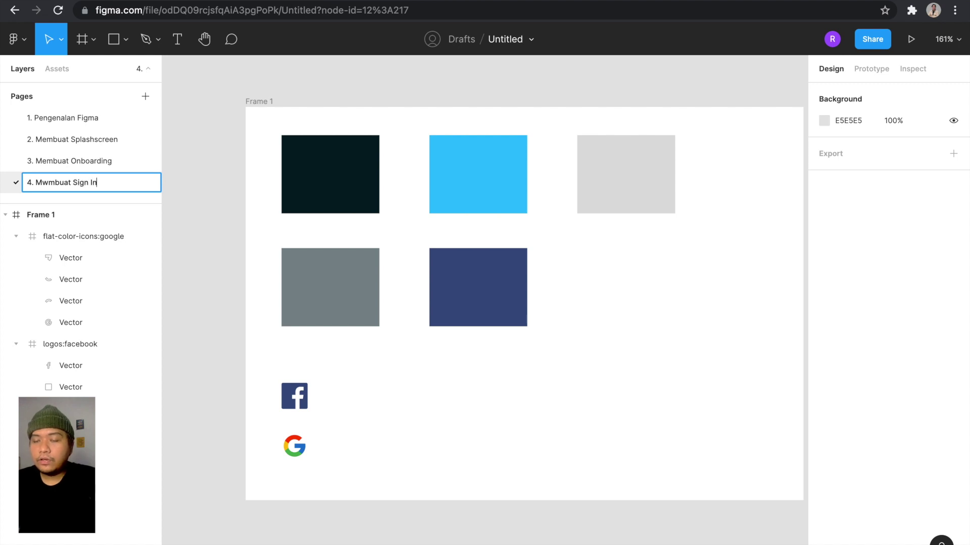
key(Return)
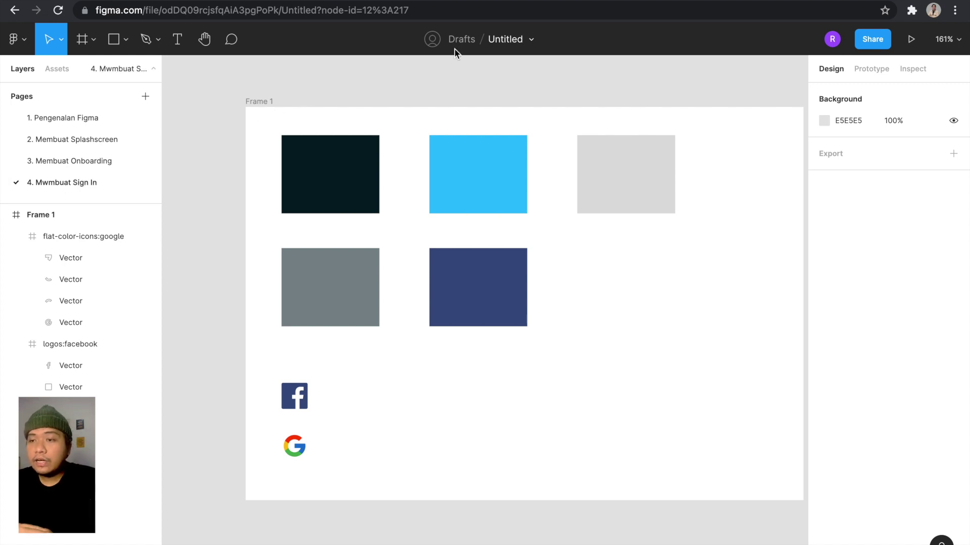
View the Drafts move-to-project choices twice, leaving the file in Drafts.
click(462, 39)
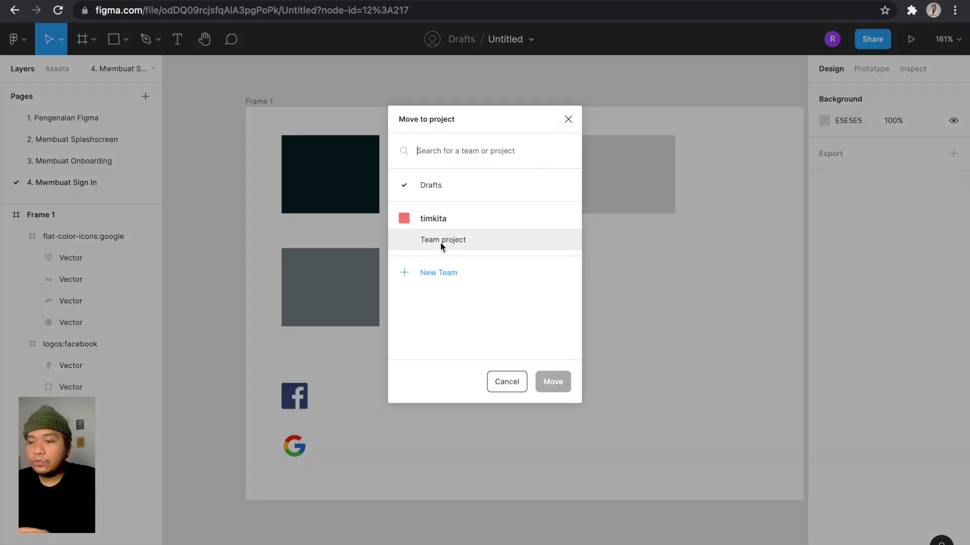
click(569, 124)
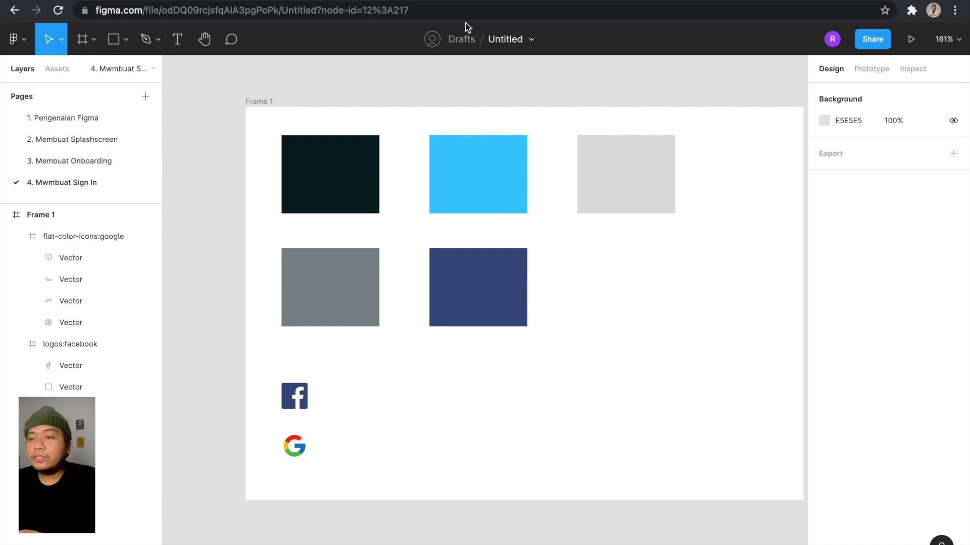
click(452, 38)
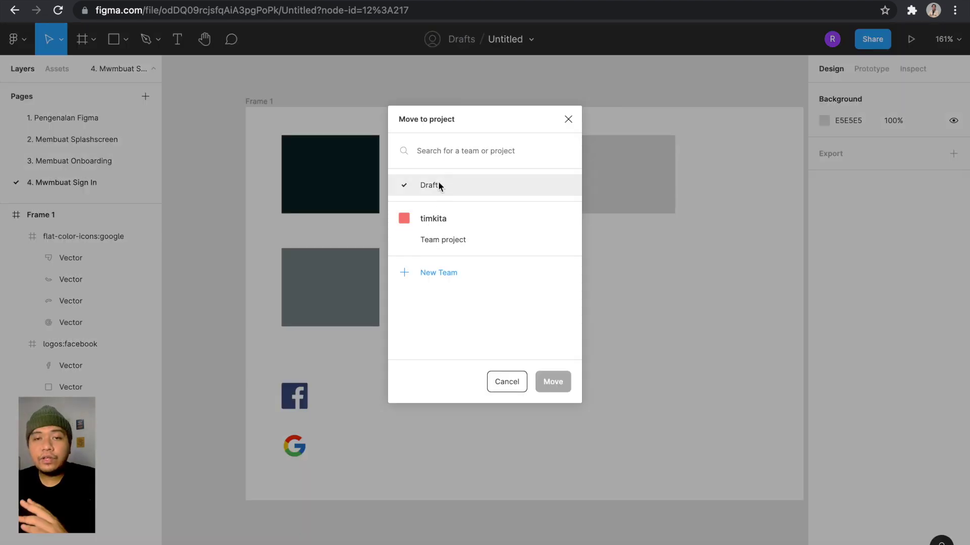
click(566, 118)
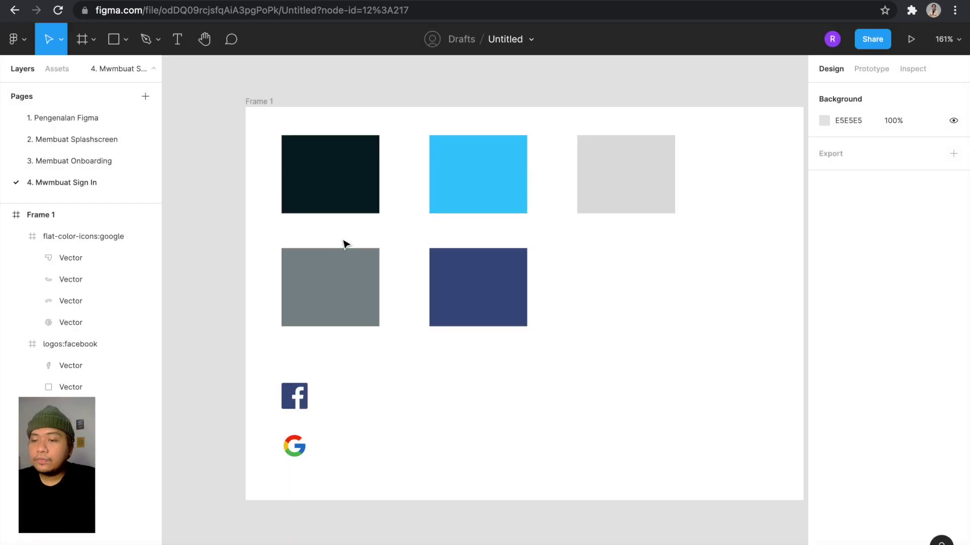
Create a 375×667 iPhone 8 frame and drag it beside Frame 1.
scroll(335, 253, down, 3)
scroll(336, 252, up, 3)
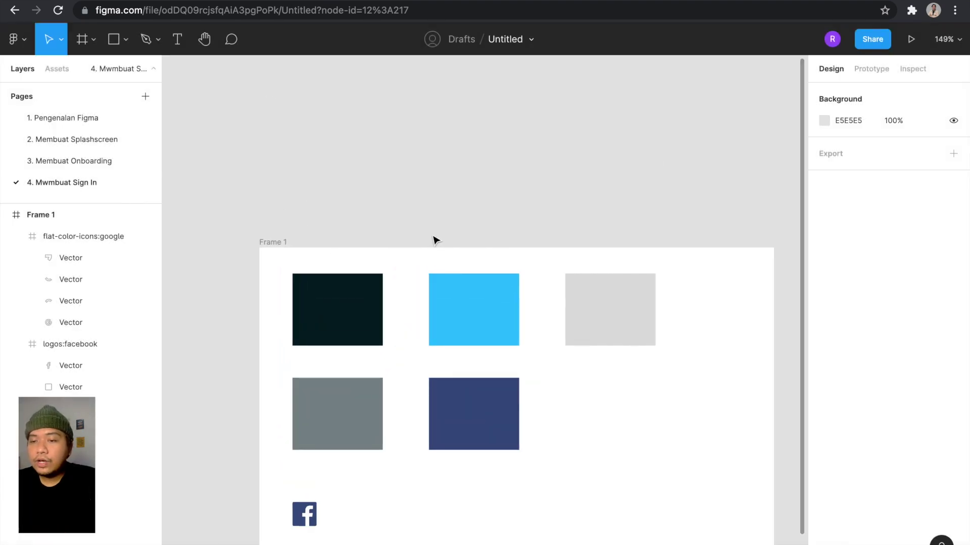
scroll(435, 240, down, 3)
scroll(486, 202, down, 3)
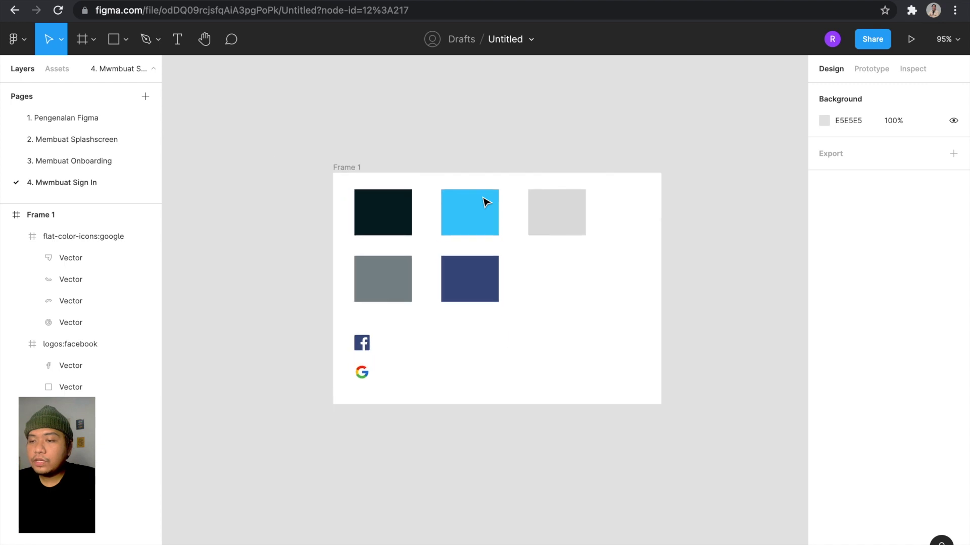
scroll(486, 202, up, 3)
scroll(486, 202, up, 3)
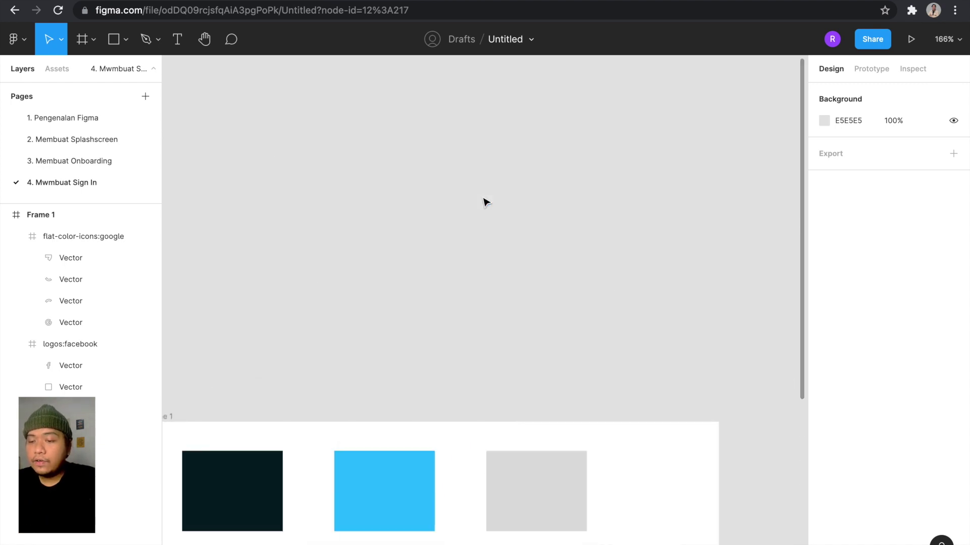
scroll(485, 202, down, 3)
scroll(485, 202, up, 2)
key(f)
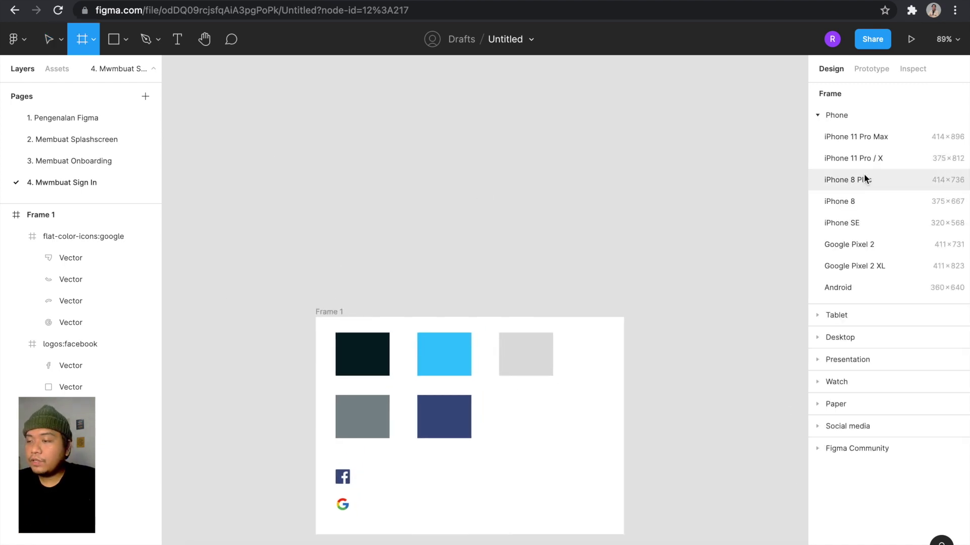
click(847, 205)
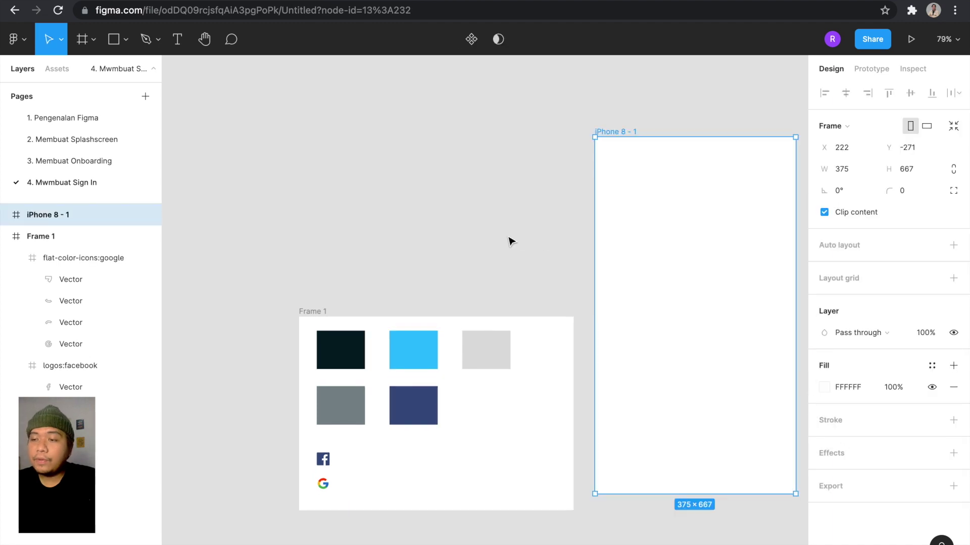
scroll(617, 258, down, 5)
drag(611, 251, 605, 338)
scroll(604, 338, right, 2)
scroll(604, 335, up, 2)
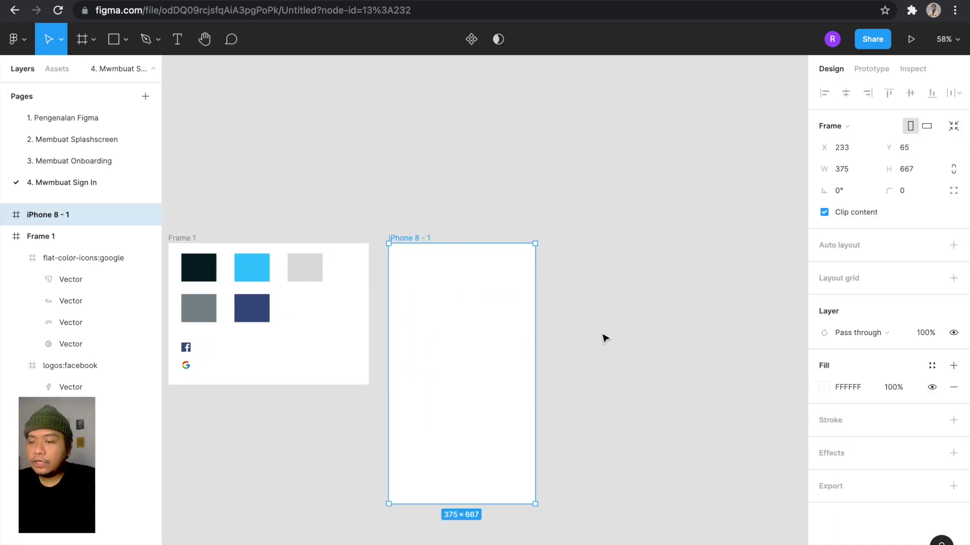
click(604, 335)
scroll(604, 335, down, 2)
scroll(595, 264, up, 3)
scroll(489, 224, left, 1)
scroll(488, 224, up, 1)
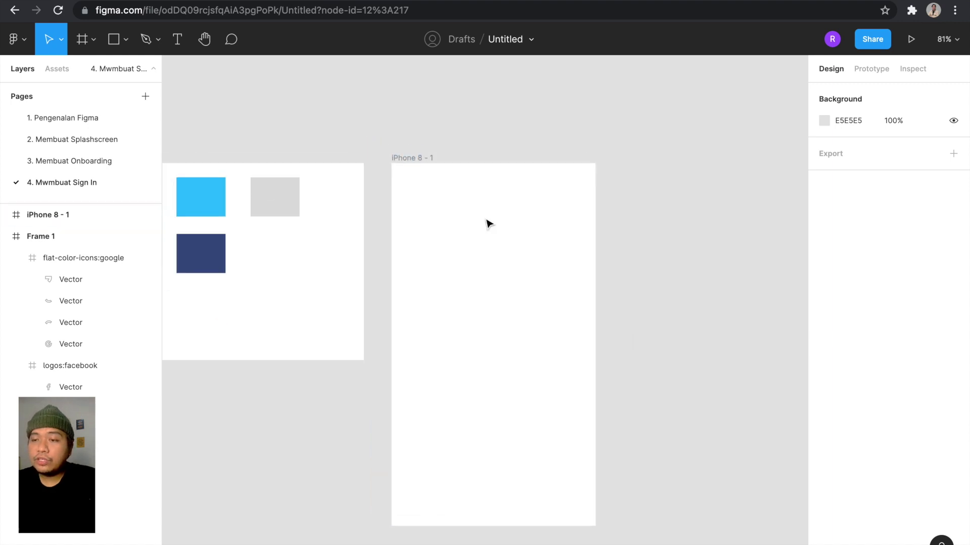
Add 'Selamat Datang' text right of the phone frame in Poppins Medium 14.
key(t)
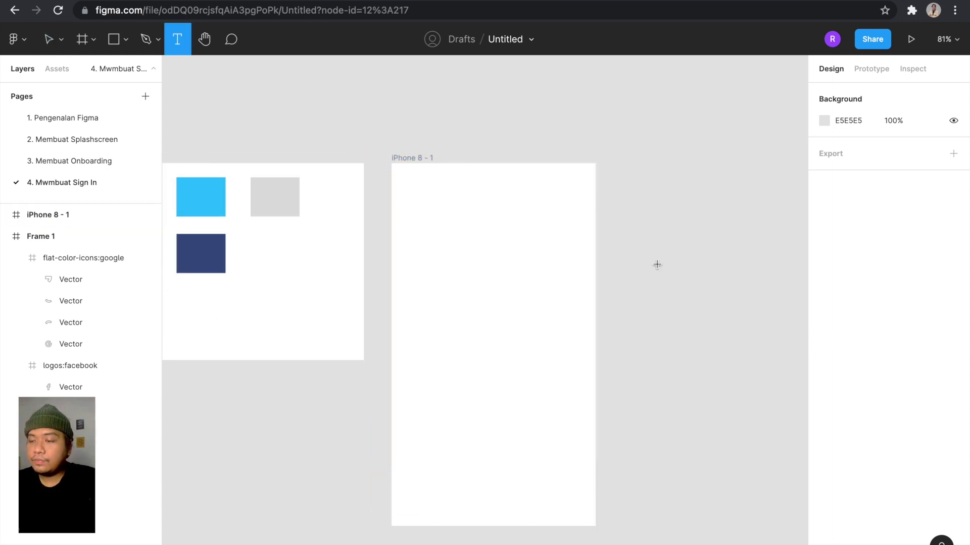
click(657, 264)
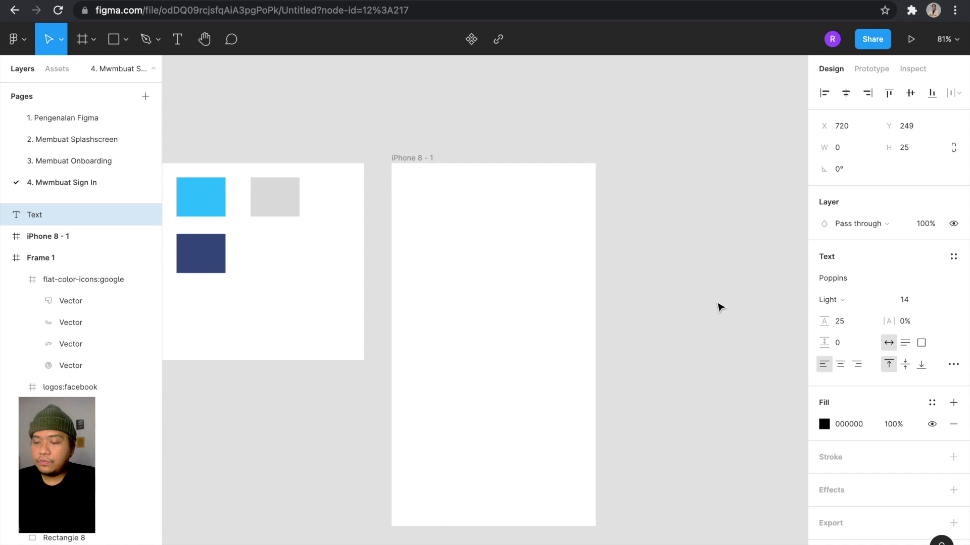
text(Selamat Datng)
key(BackSpace)
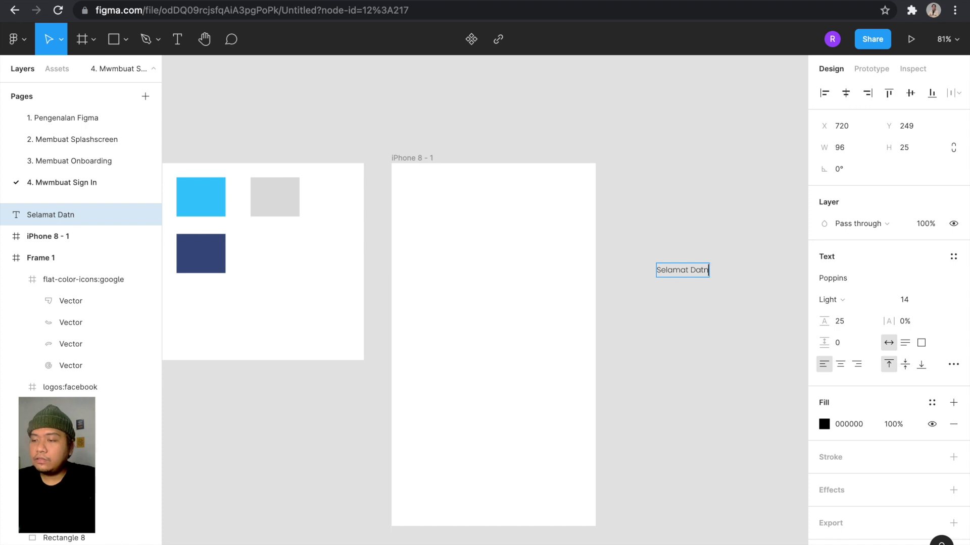
text(g)
key(Escape)
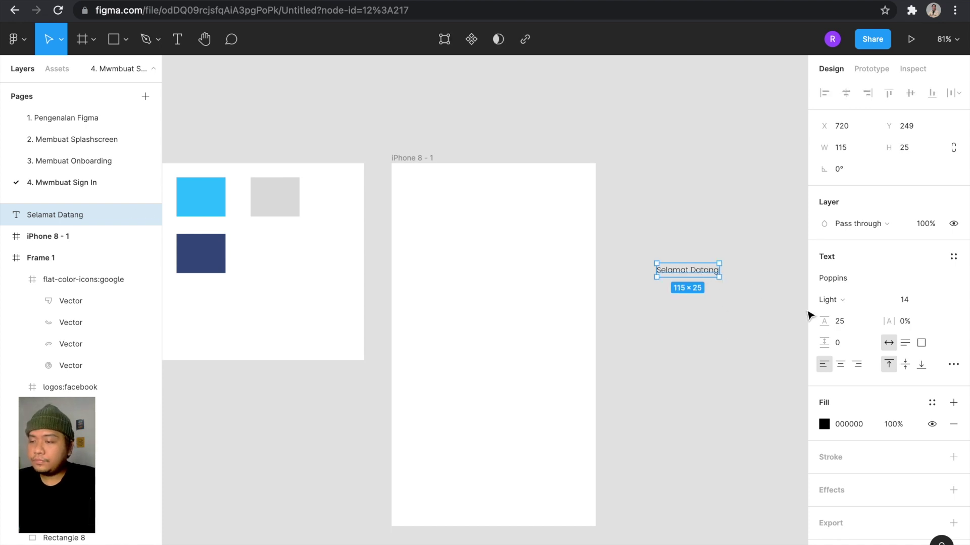
click(831, 300)
click(842, 327)
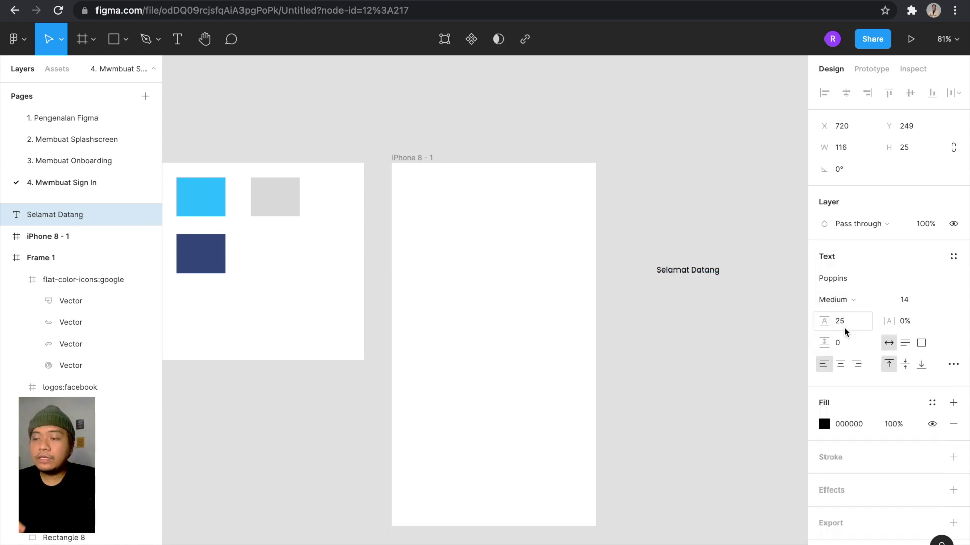
Give the Selamat Datang heading auto line height and font size 16.
click(846, 281)
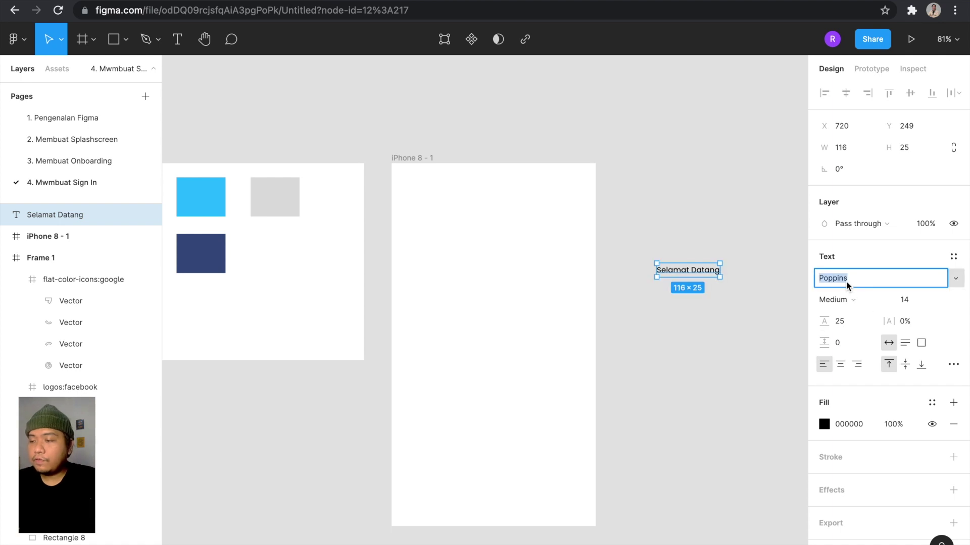
click(753, 233)
click(692, 271)
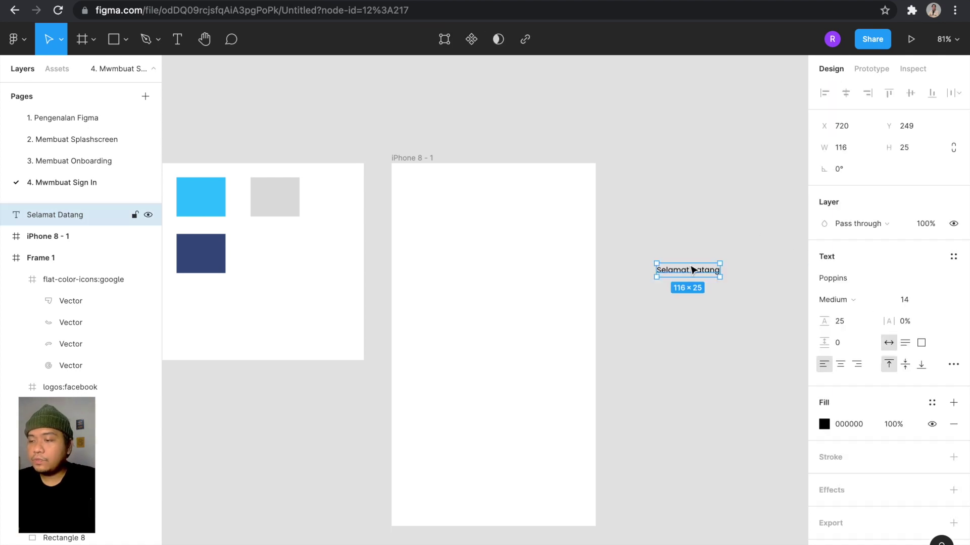
click(934, 303)
click(848, 320)
click(848, 321)
text(a)
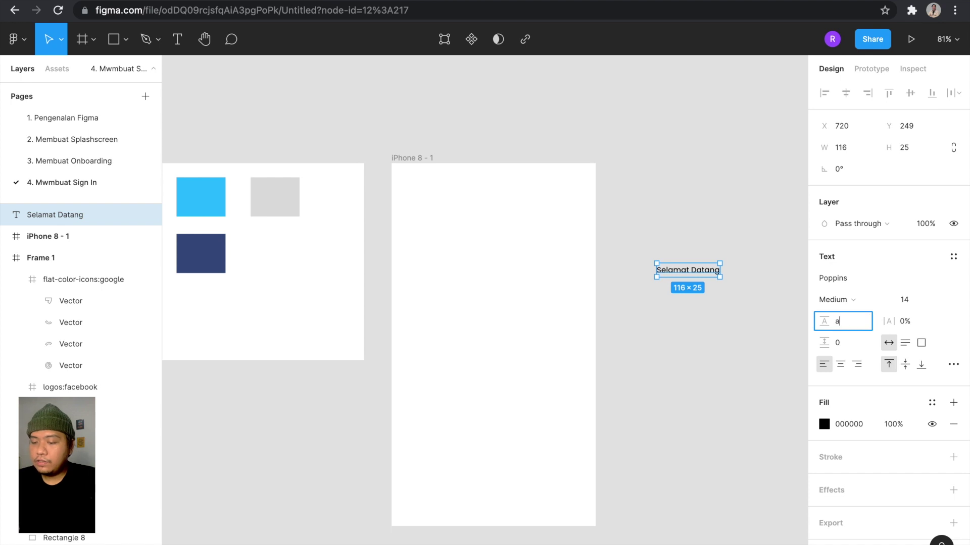
text(uto)
key(Return)
click(939, 278)
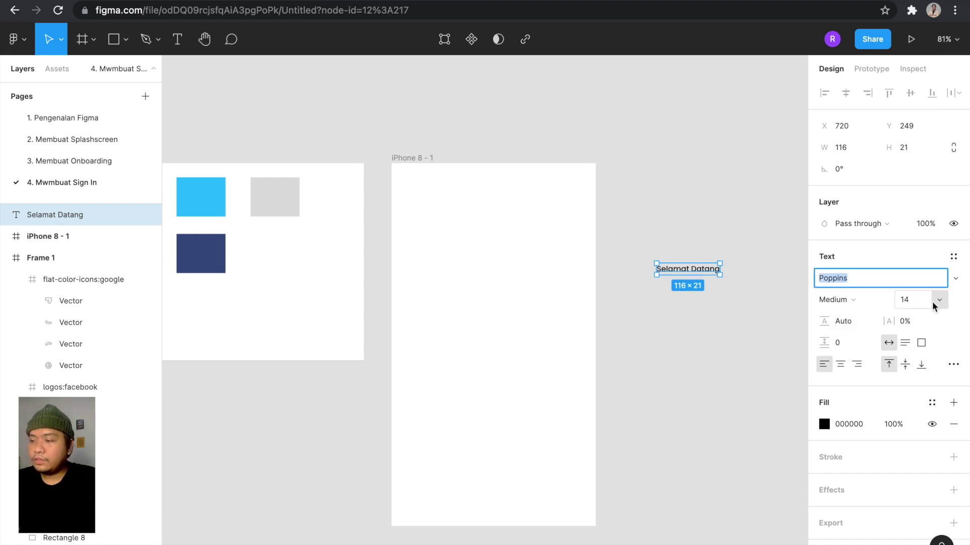
click(934, 305)
click(915, 303)
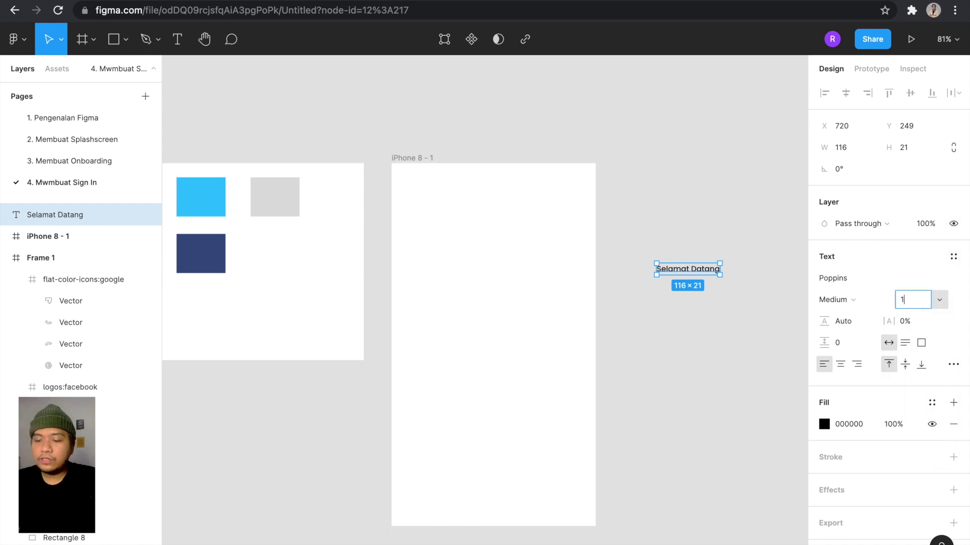
key(Return)
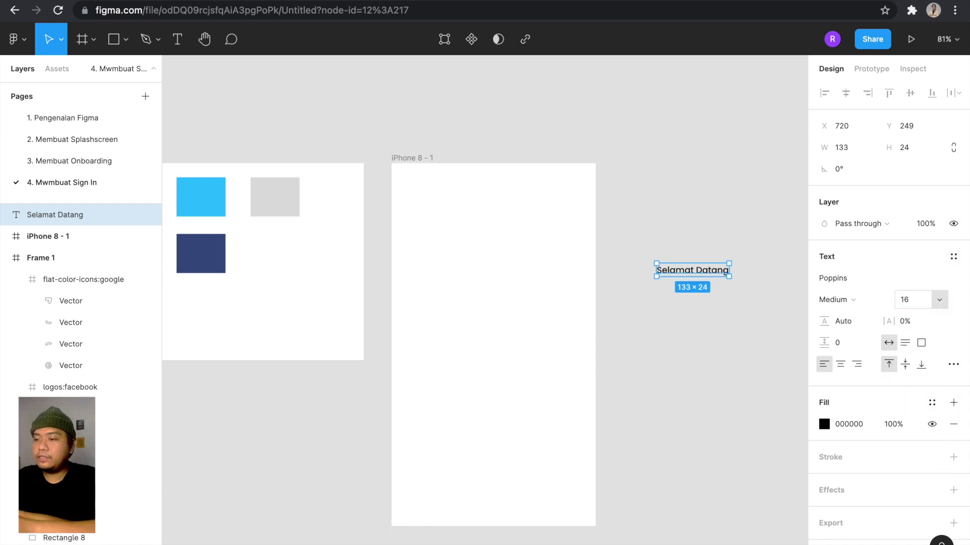
Move the heading into the top of iPhone 8 - 1 and centre it horizontally.
drag(709, 270, 511, 195)
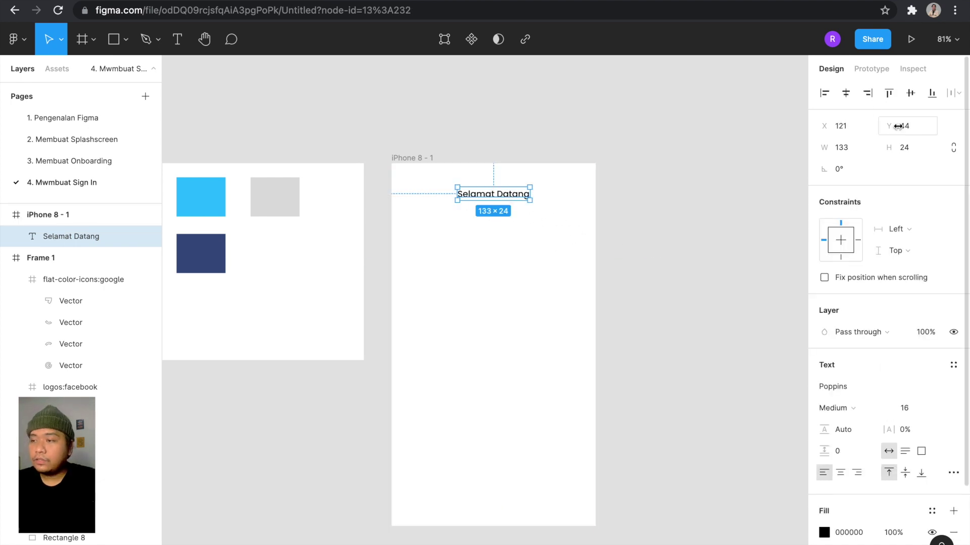
click(845, 94)
click(650, 212)
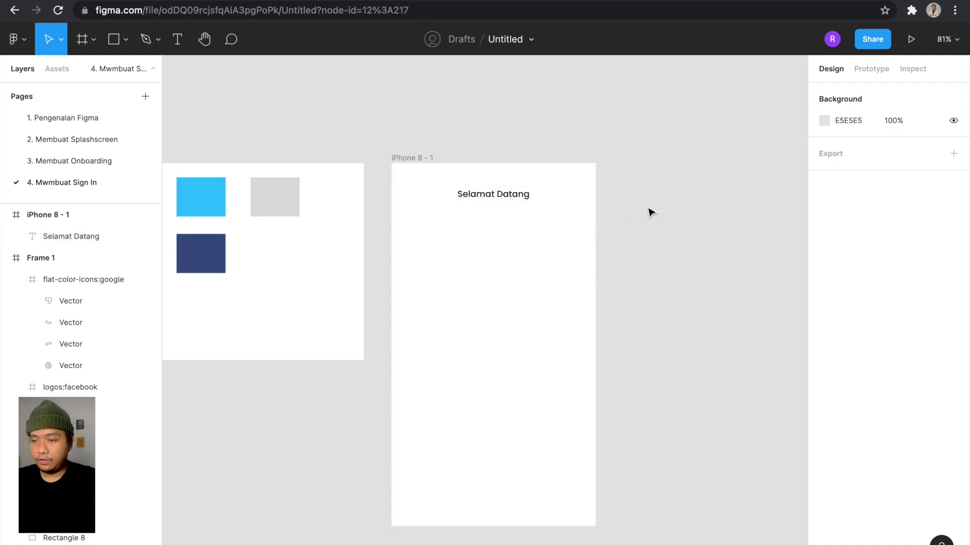
scroll(650, 212, down, 3)
scroll(560, 210, up, 3)
scroll(532, 214, down, 2)
scroll(532, 214, up, 2)
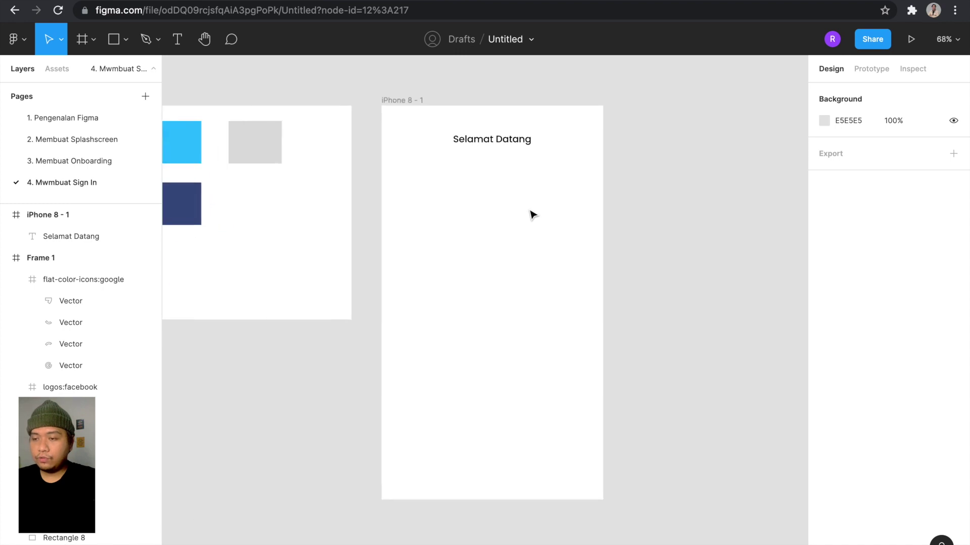
scroll(531, 214, up, 2)
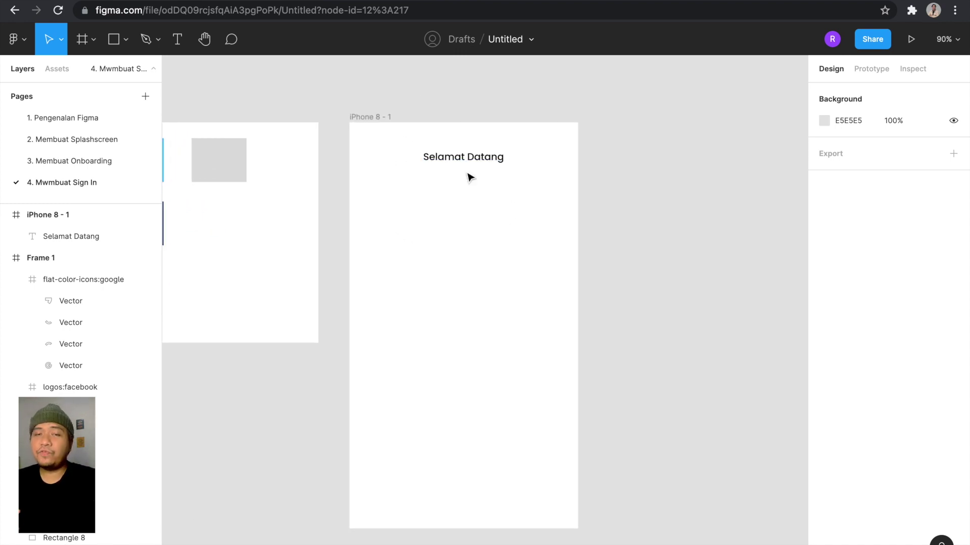
scroll(611, 215, right, 3)
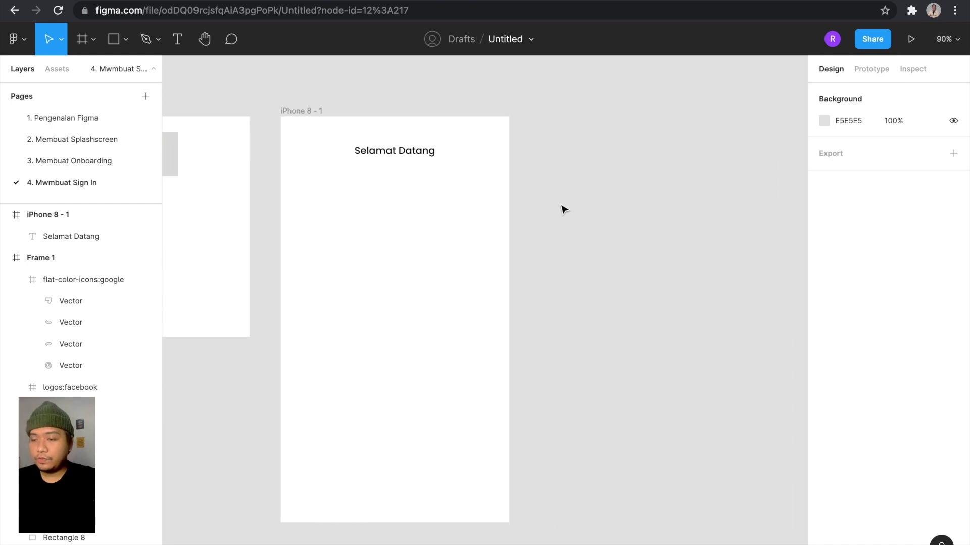
Add an 'Email' text label beside the iPhone frame, removing a stray square.
click(543, 205)
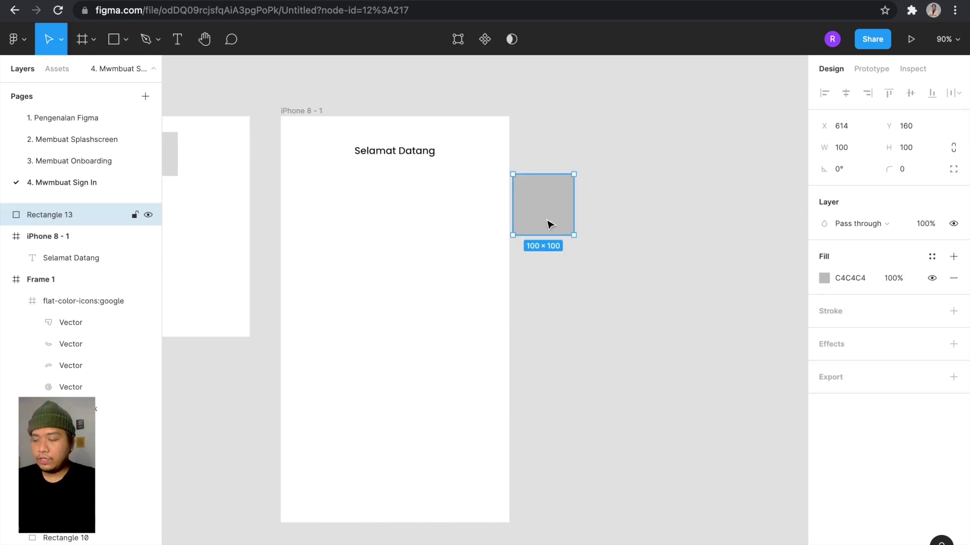
key(Delete)
key(t)
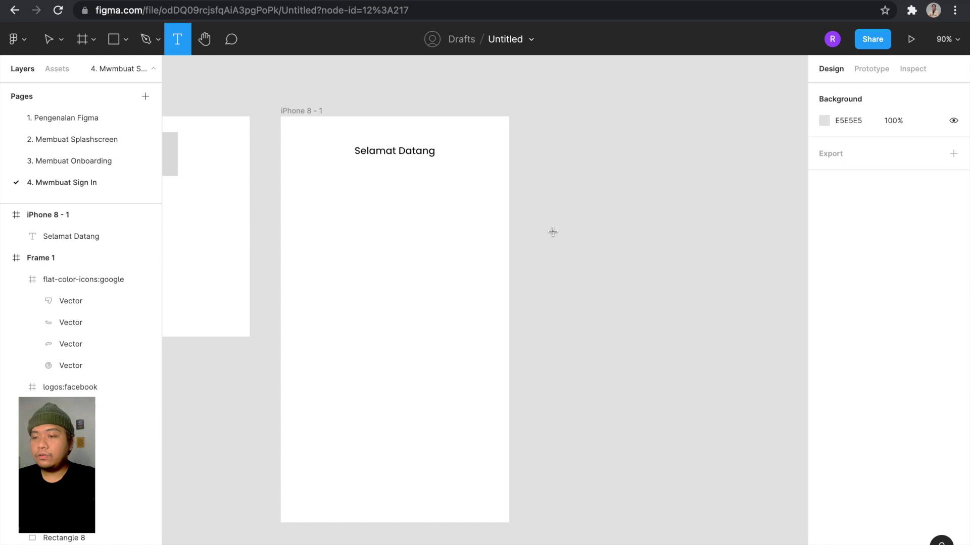
click(565, 250)
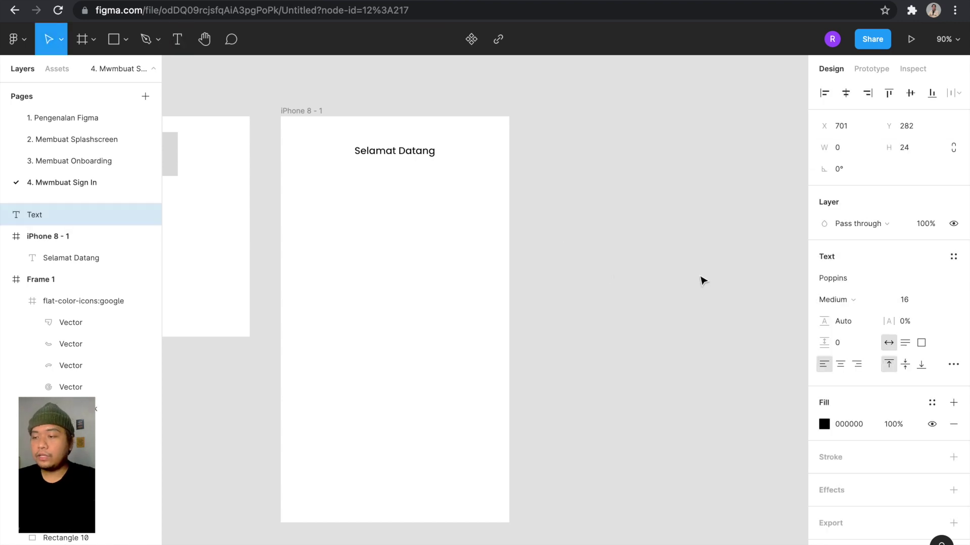
text(Login)
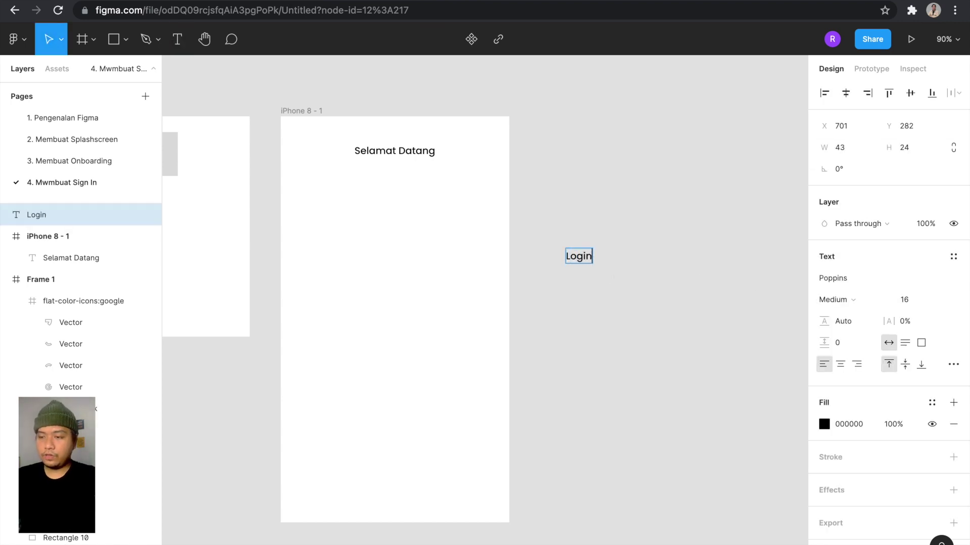
key(ctrl+a)
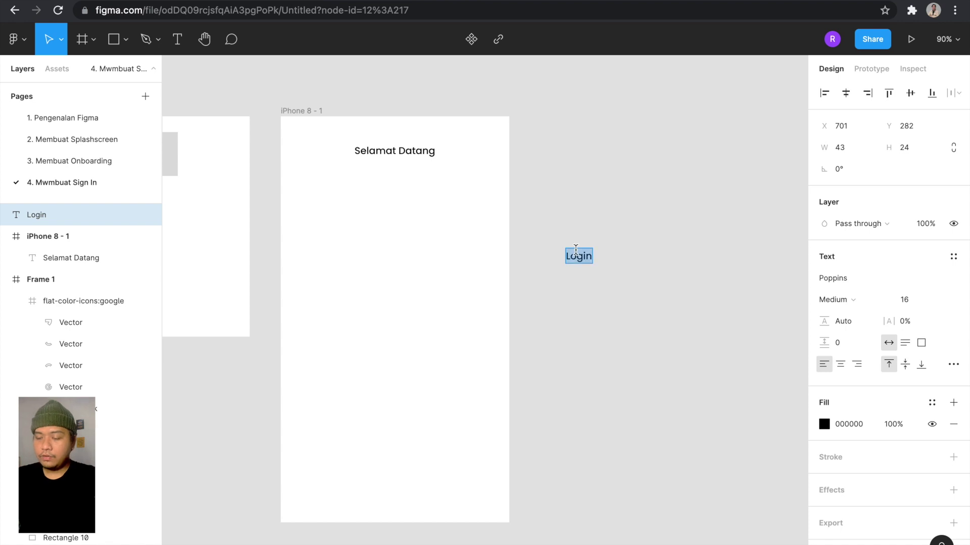
text(Email)
click(598, 161)
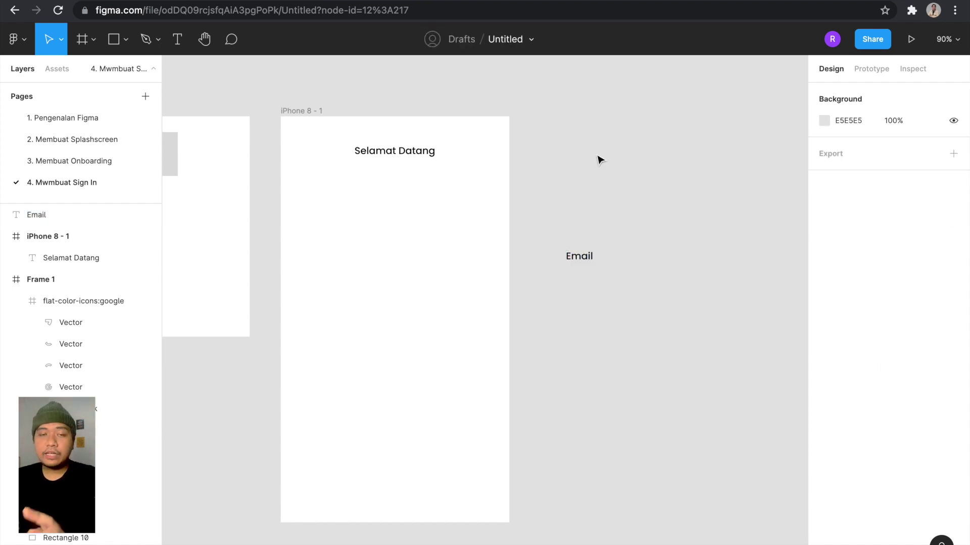
Duplicate the label below as 'Password' and move Email higher above it.
scroll(597, 160, down, 2)
scroll(598, 161, left, 2)
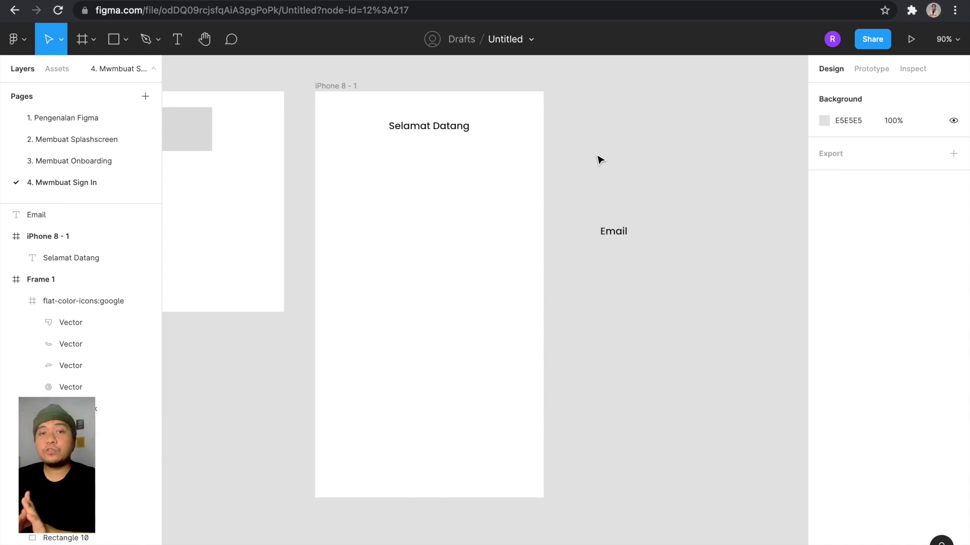
click(625, 239)
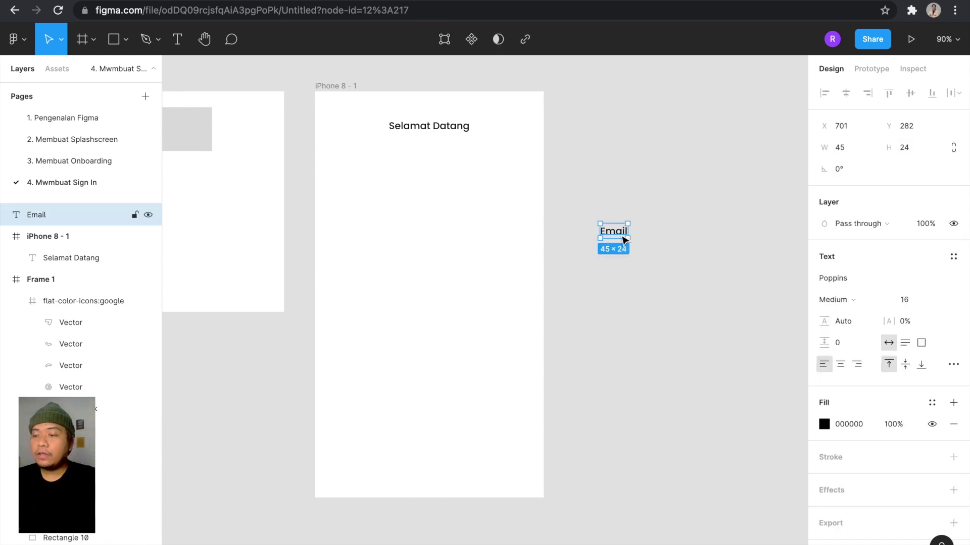
drag(619, 248, 617, 304)
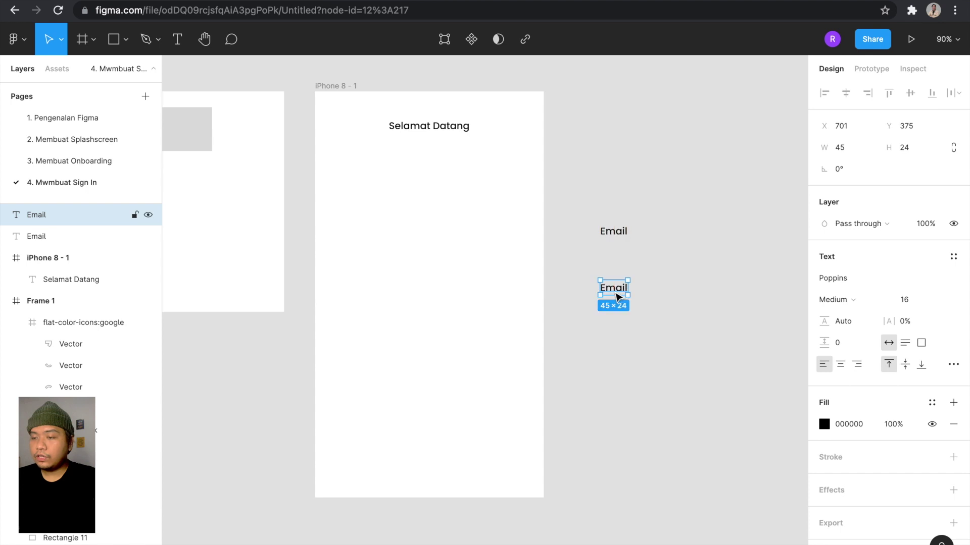
double_click(614, 290)
text(Password)
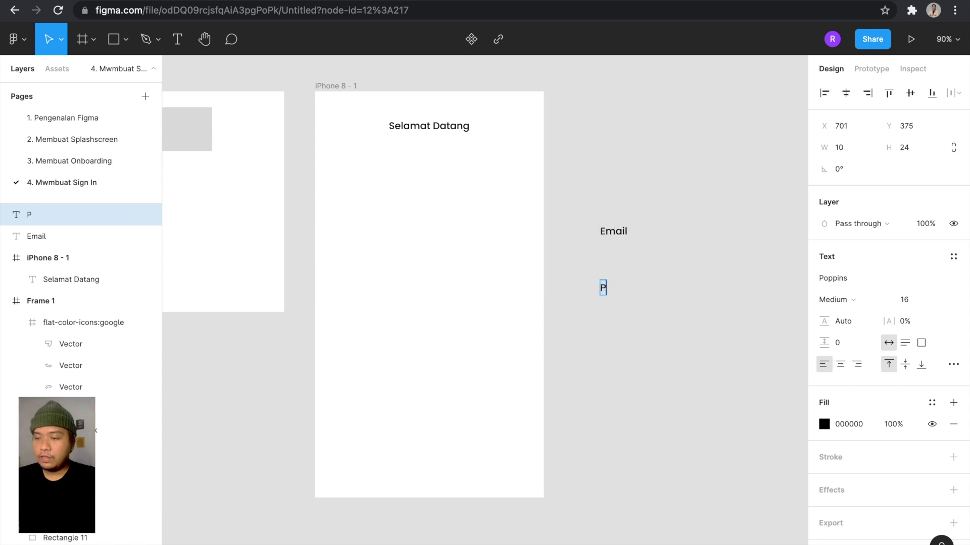
click(649, 356)
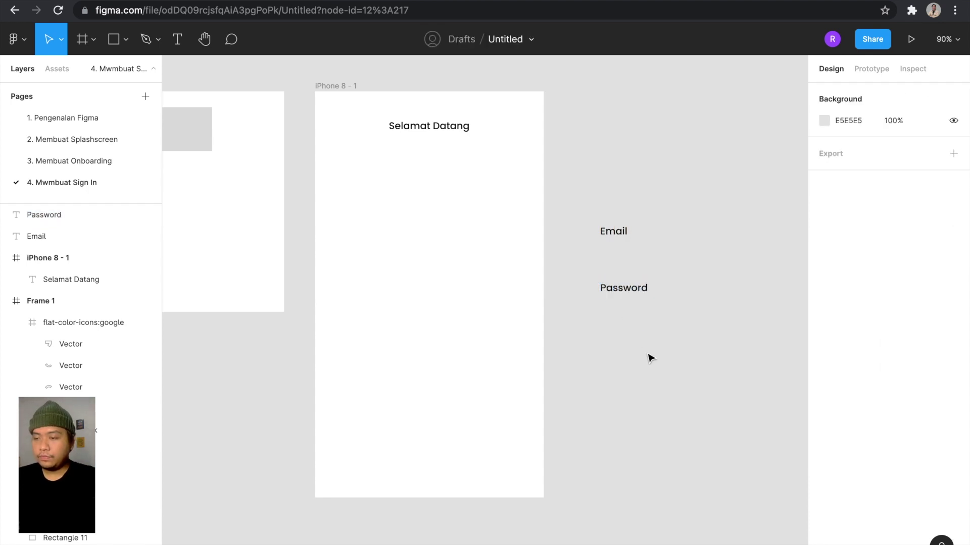
drag(617, 236, 616, 185)
click(629, 197)
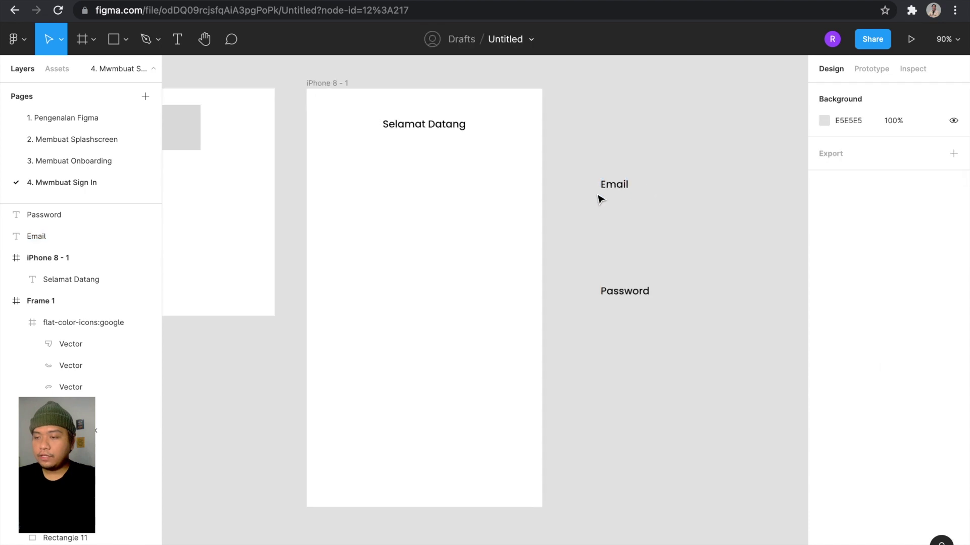
Draw a grey rectangle below the Email label.
scroll(600, 199, up, 5)
scroll(600, 198, right, 3)
key(r)
scroll(535, 194, down, 2)
scroll(527, 195, up, 2)
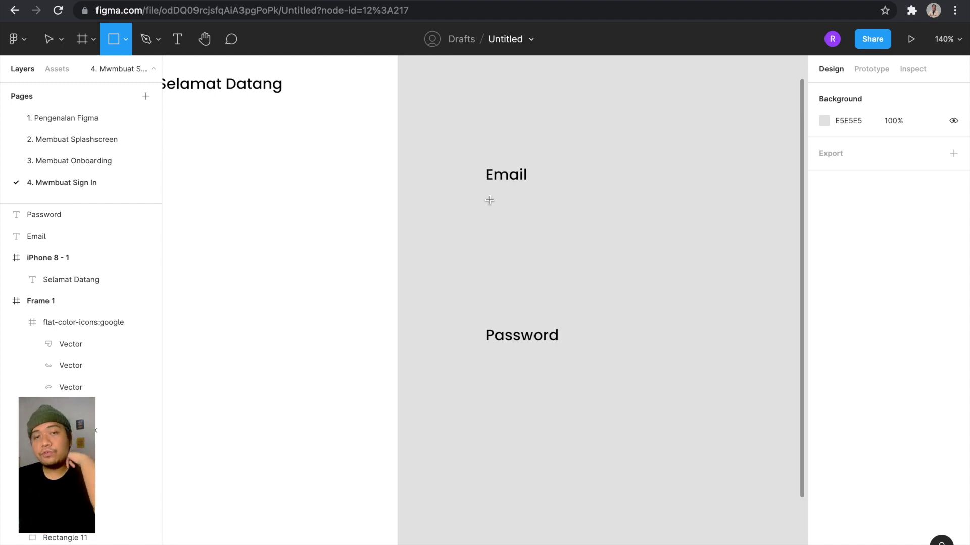
scroll(490, 200, up, 1)
scroll(490, 200, down, 4)
scroll(489, 200, up, 3)
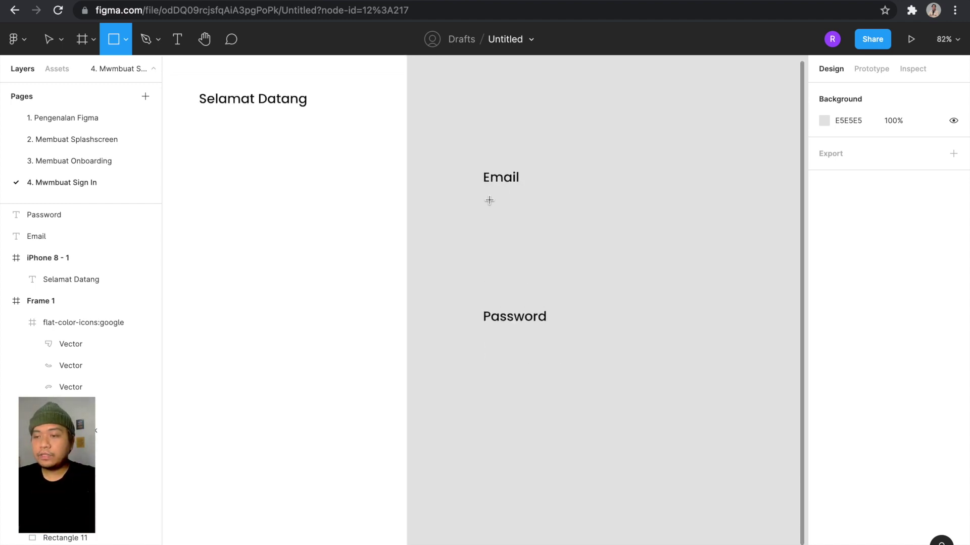
scroll(490, 200, up, 2)
drag(463, 198, 700, 233)
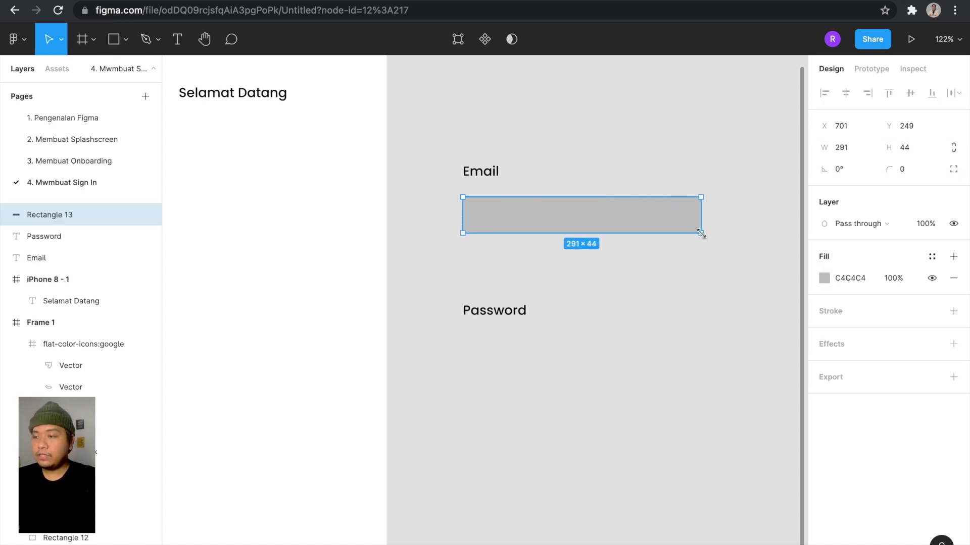
Set the rectangle's height to 48 and move it under Selamat Datang in the frame.
click(923, 150)
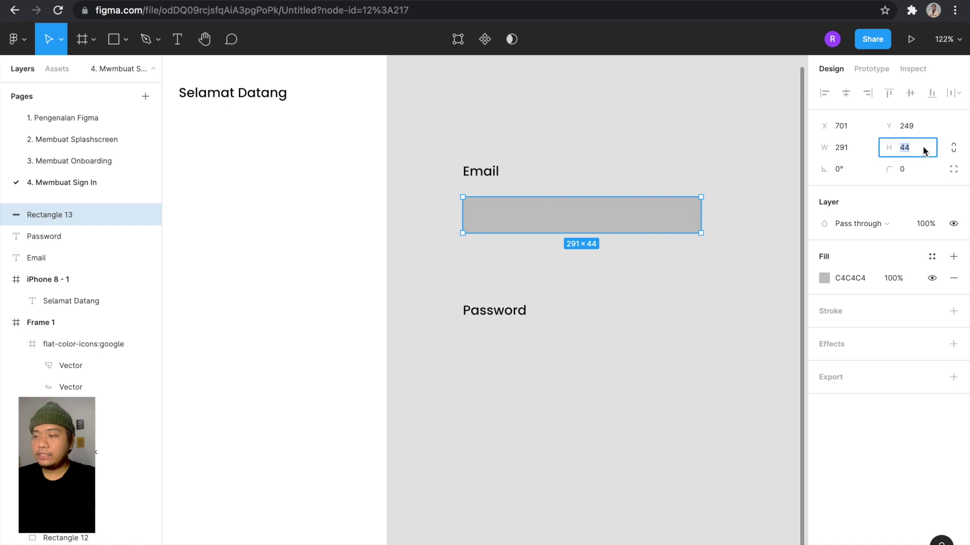
key(Return)
scroll(777, 189, down, 5)
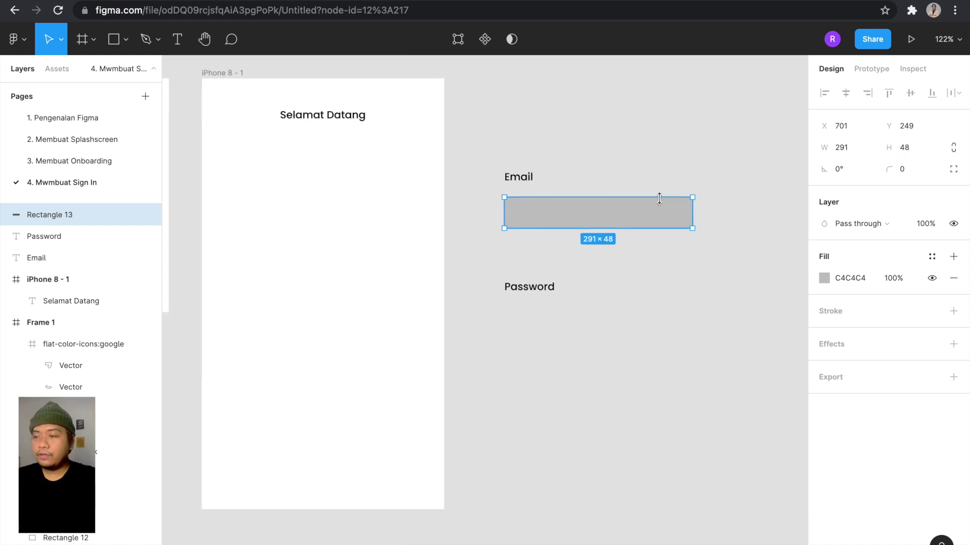
drag(634, 219, 460, 192)
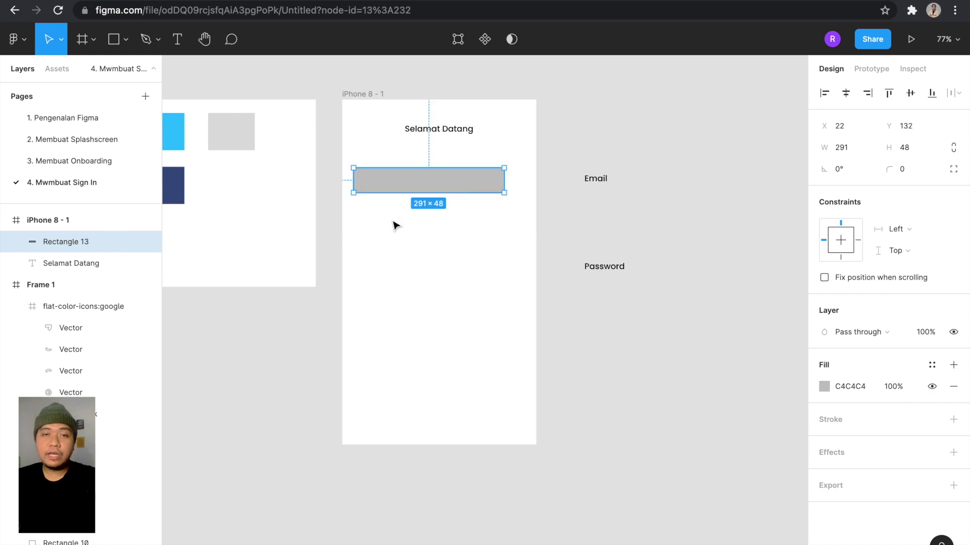
Position the grey rectangle 15 px from the iPhone 8 frame's left edge, undoing a trial widening.
click(397, 312)
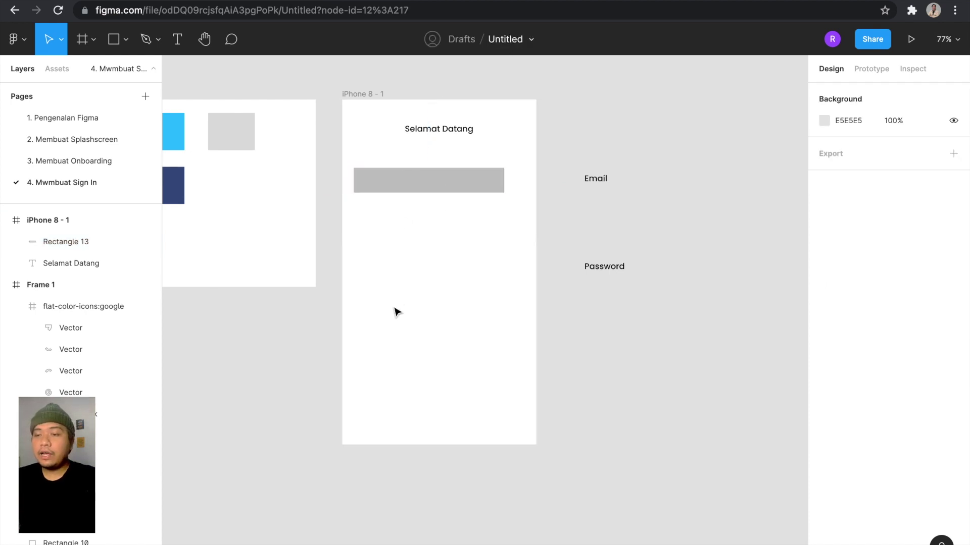
click(367, 98)
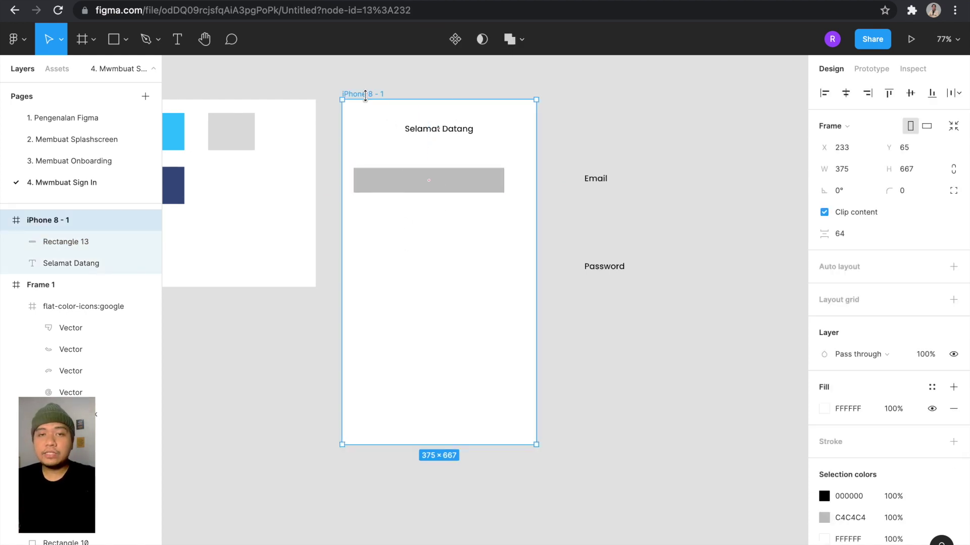
click(408, 190)
scroll(469, 161, up, 3)
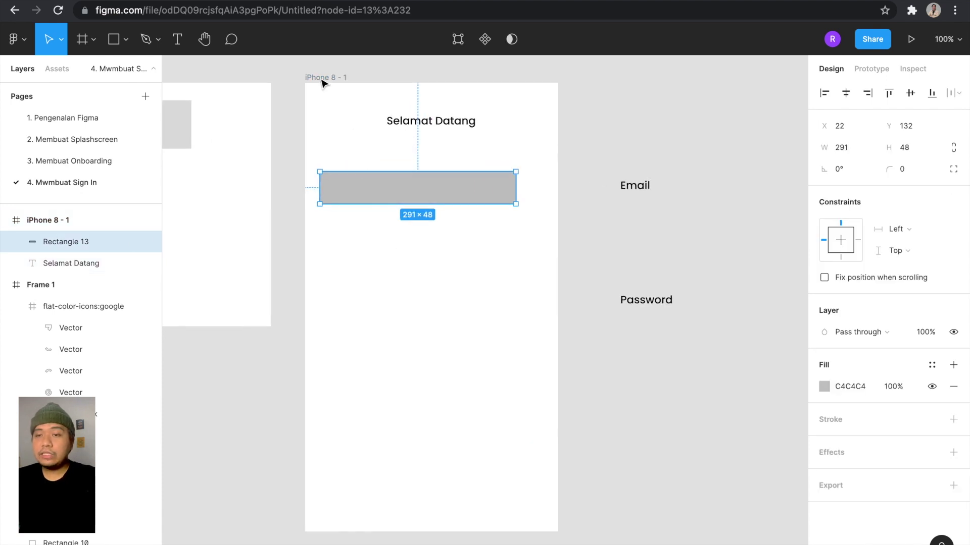
drag(421, 186, 416, 186)
key(alt)
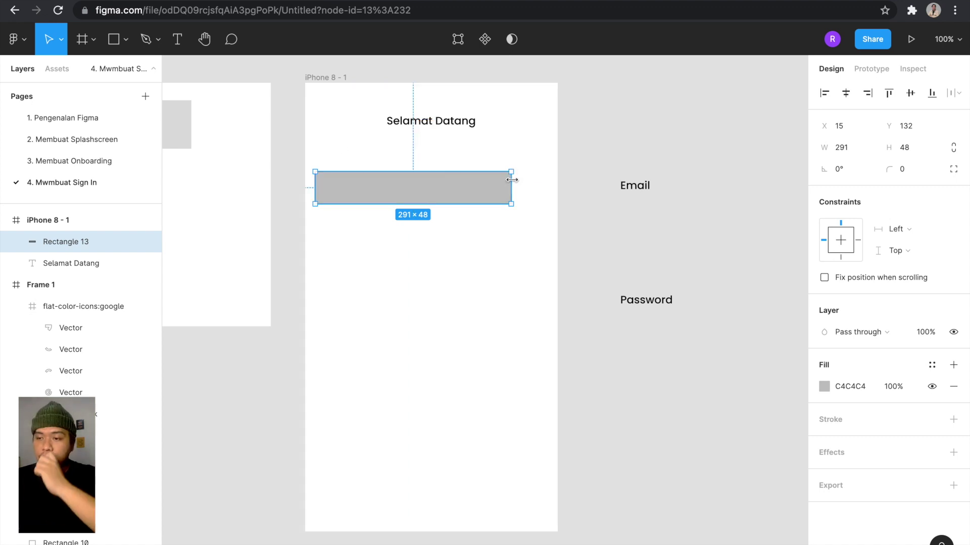
drag(512, 181, 546, 182)
key(alt)
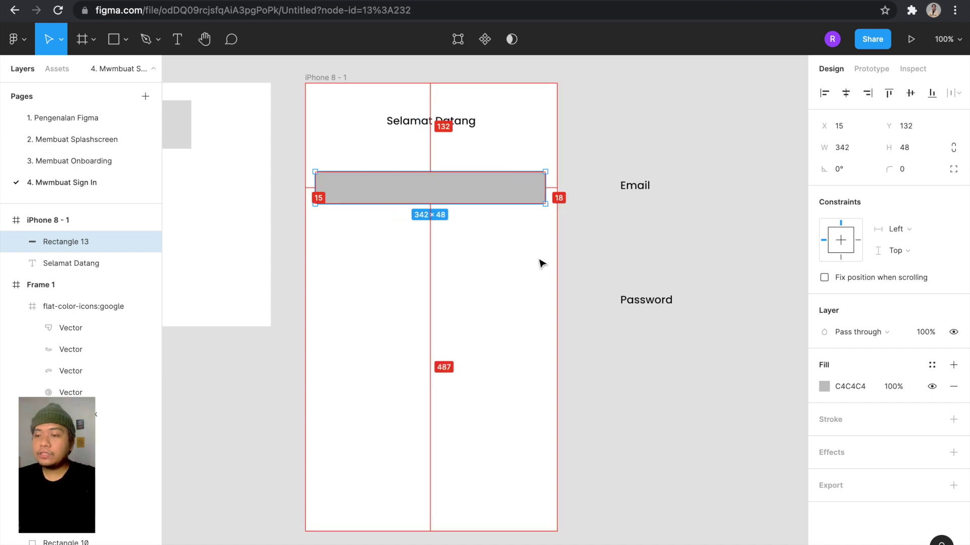
key(ctrl+z)
click(513, 195)
click(457, 186)
Set the rectangle's width to 345 px to match the frame's margins.
click(843, 147)
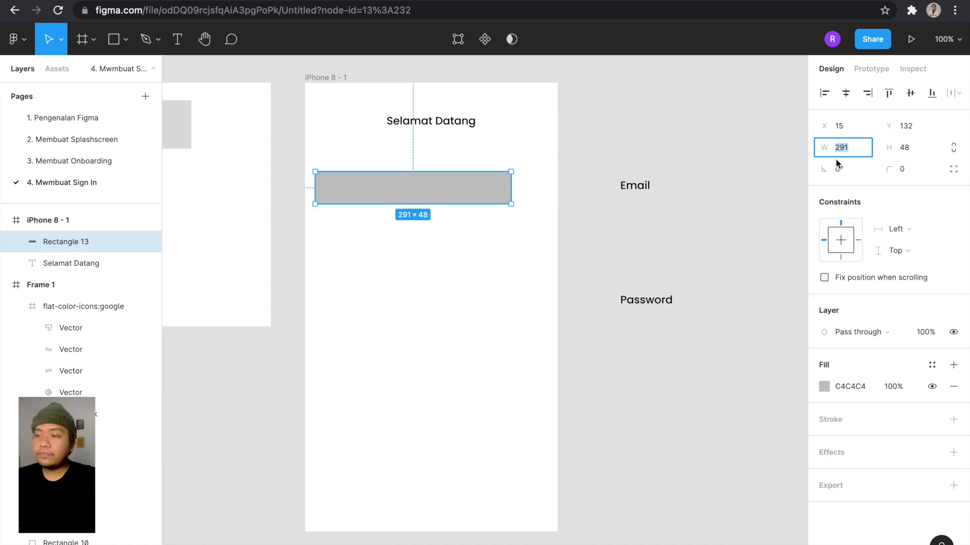
click(324, 77)
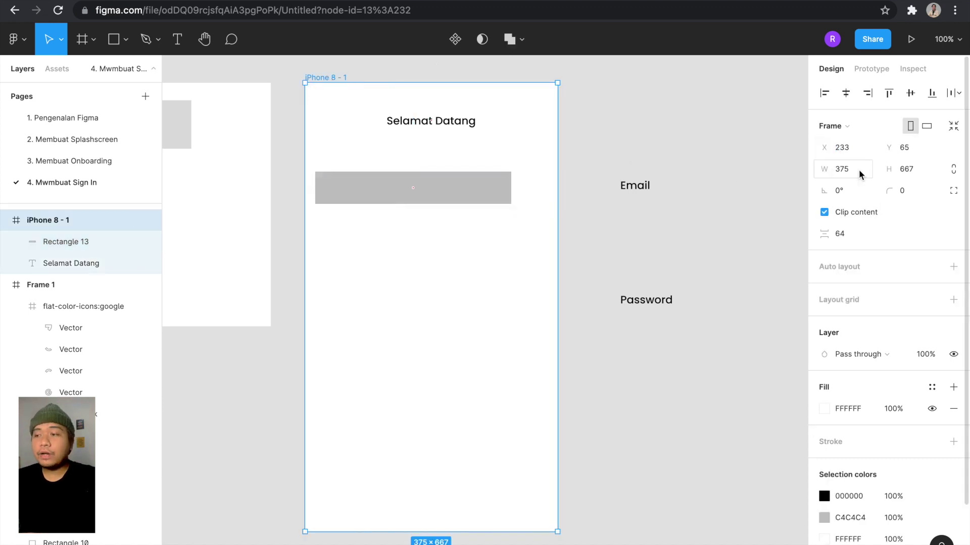
click(581, 122)
click(318, 77)
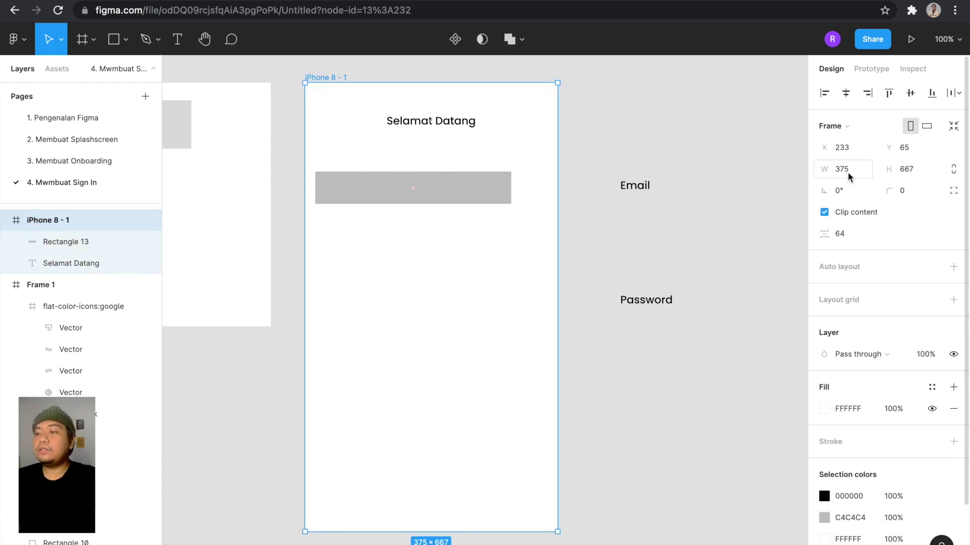
click(479, 180)
key(alt)
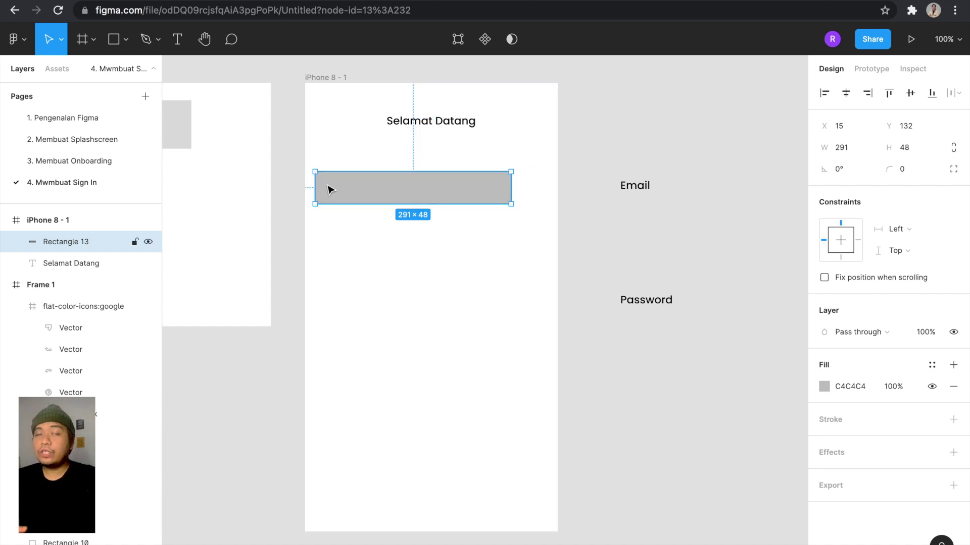
click(576, 161)
click(480, 193)
click(846, 151)
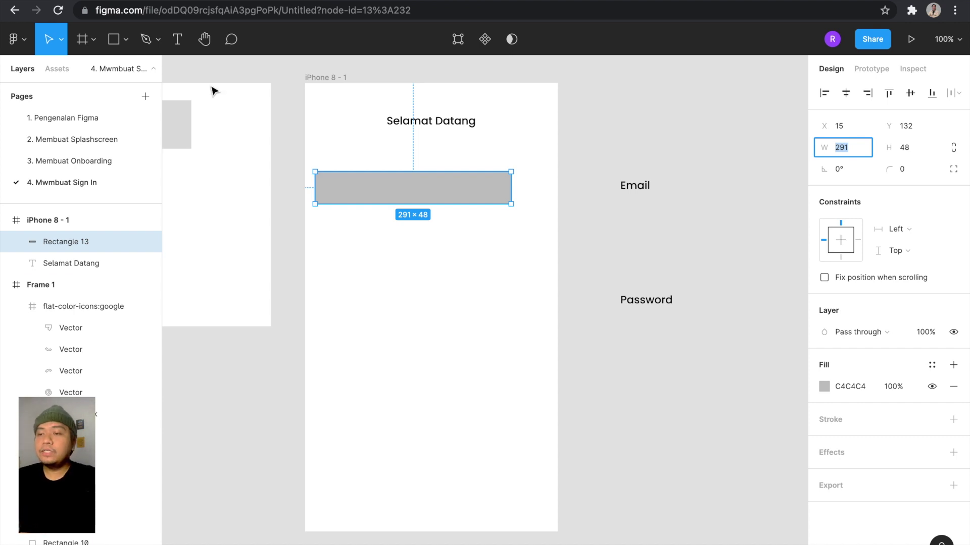
click(576, 166)
click(476, 182)
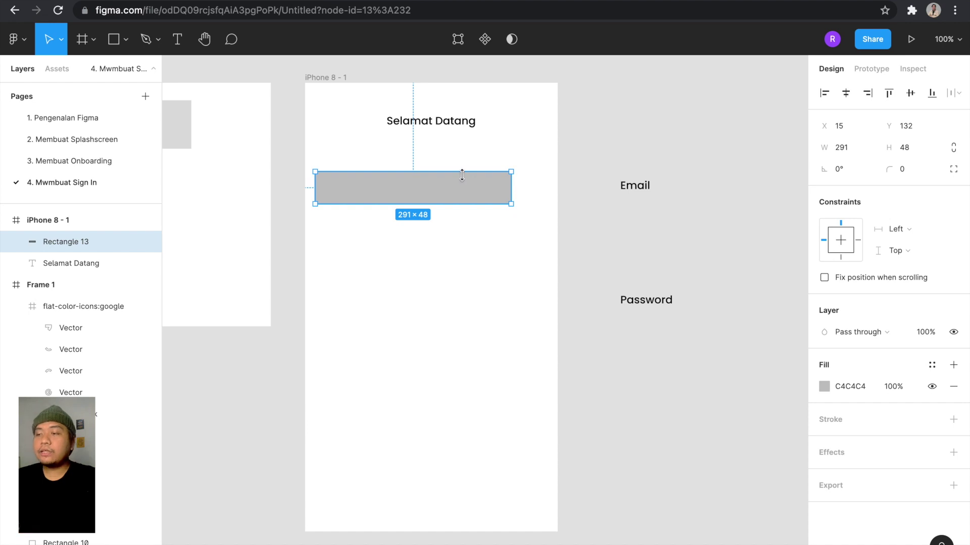
click(860, 147)
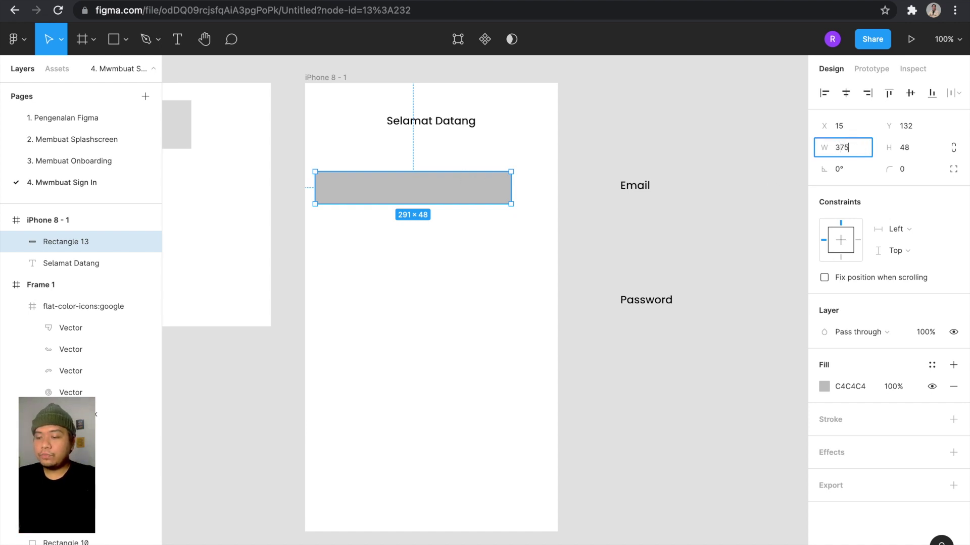
key(Return)
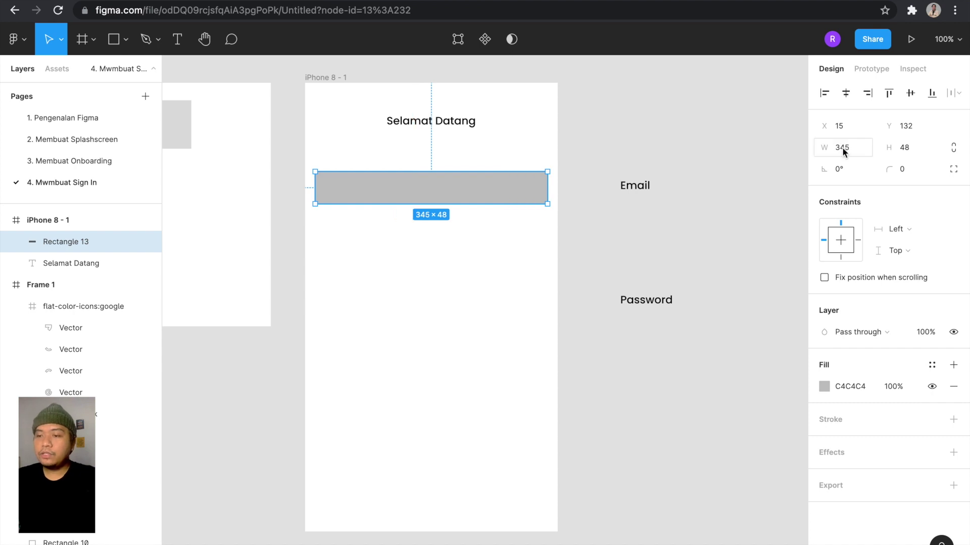
Move the rectangle outside the frame so it sits 11 px below the Email label.
key(alt)
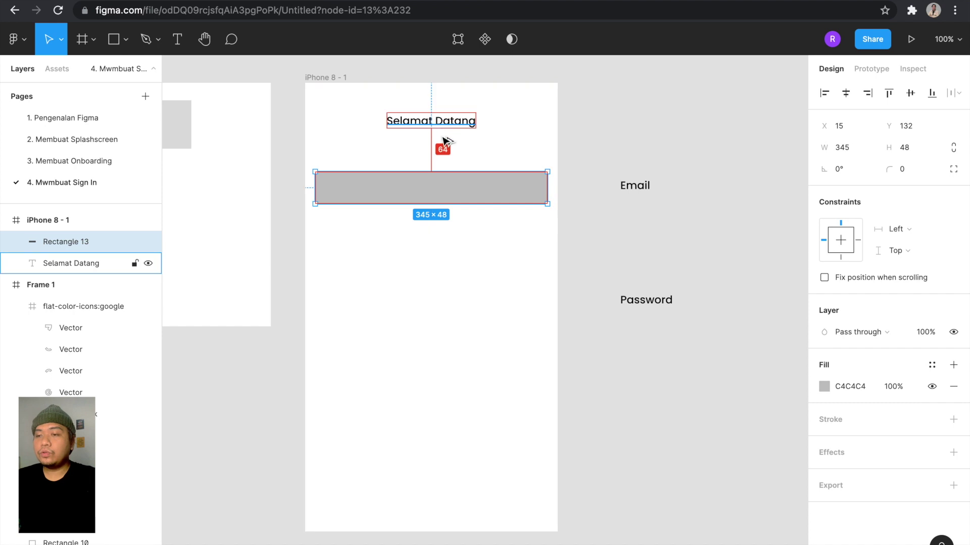
key(alt)
scroll(438, 196, down, 3)
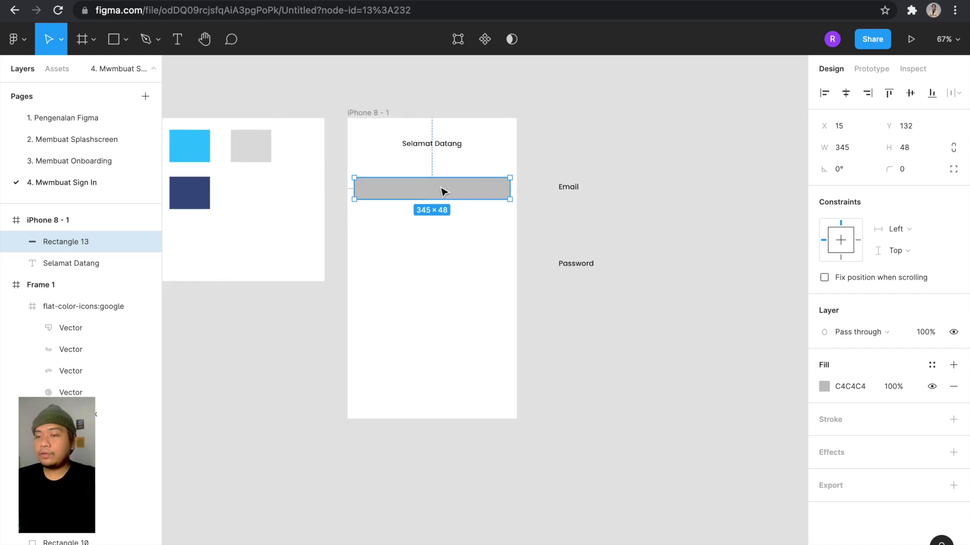
drag(442, 191, 654, 223)
scroll(554, 203, up, 5)
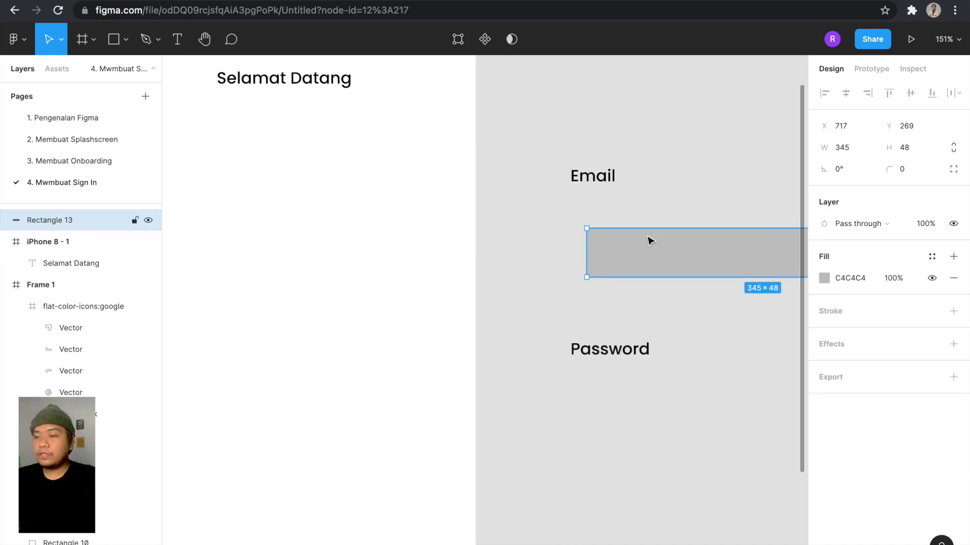
scroll(650, 241, right, 3)
drag(559, 249, 546, 225)
key(alt)
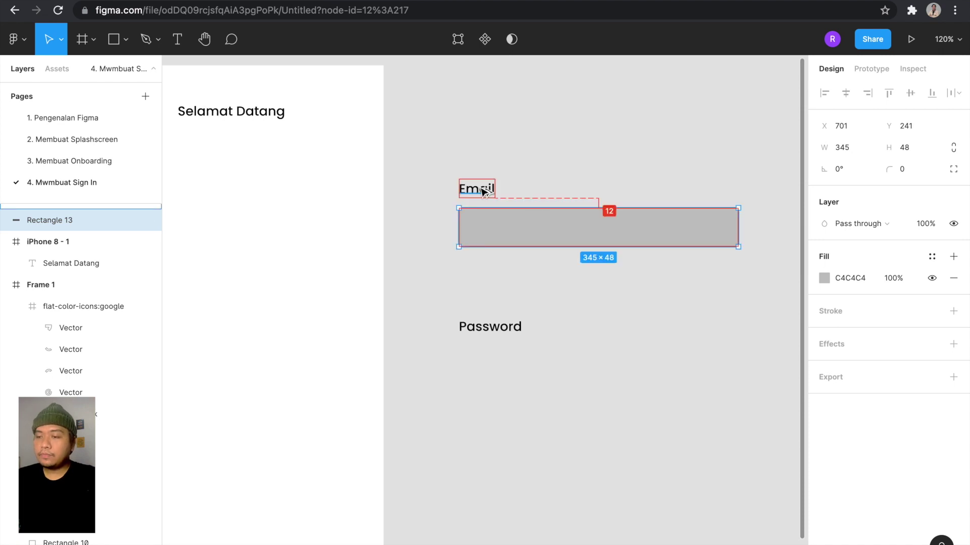
key(Up)
key(alt)
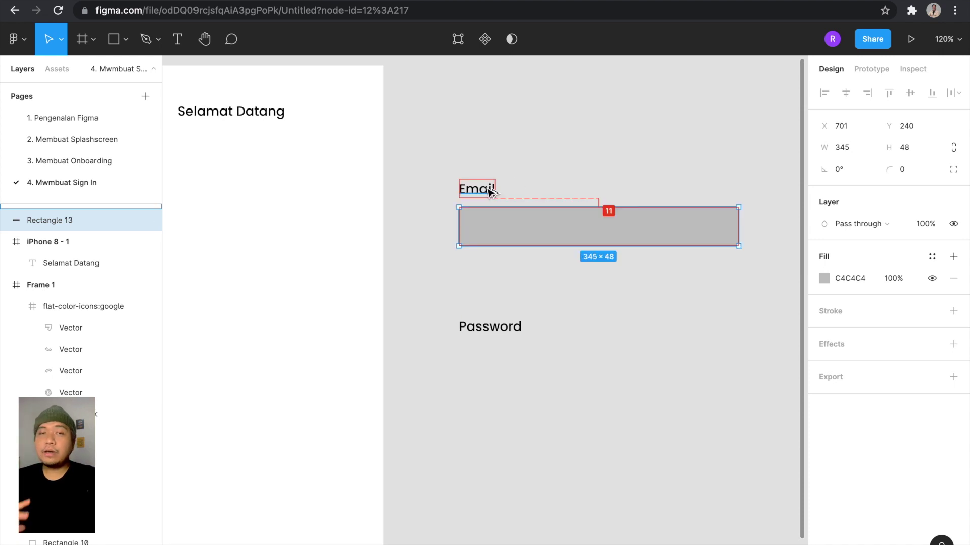
click(535, 178)
scroll(535, 178, down, 5)
scroll(541, 201, up, 2)
click(541, 201)
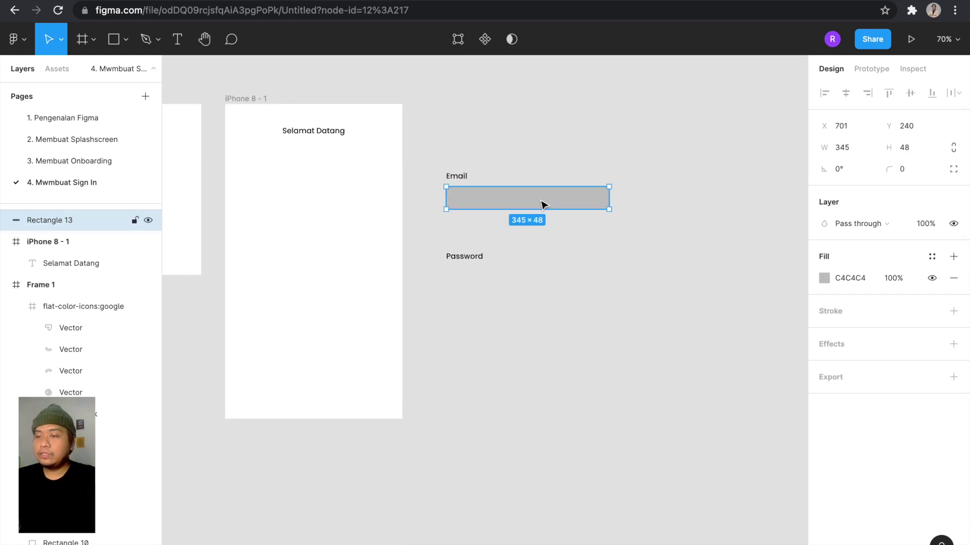
scroll(598, 214, up, 4)
Give the rectangle a pure white FFFFFF fill and add a stroke.
click(824, 278)
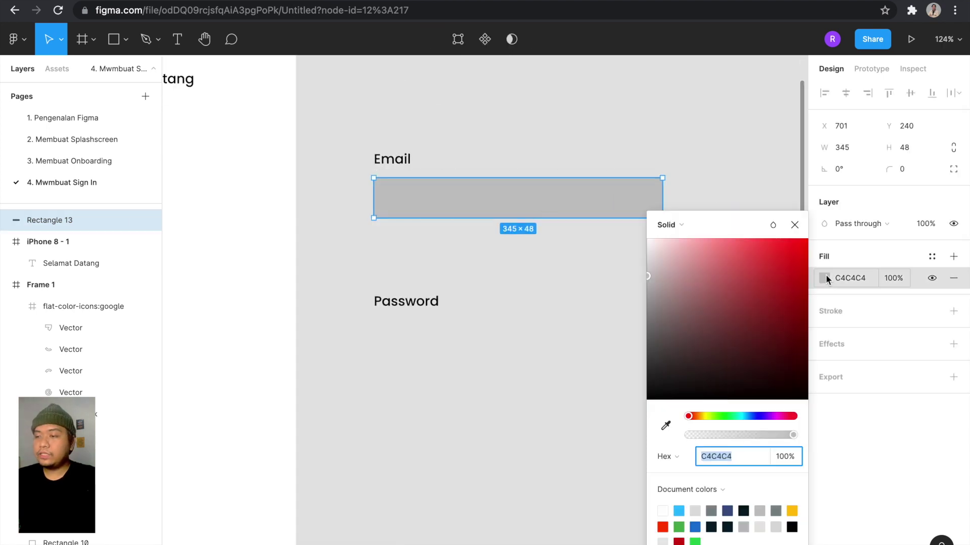
click(693, 289)
drag(693, 289, 556, 119)
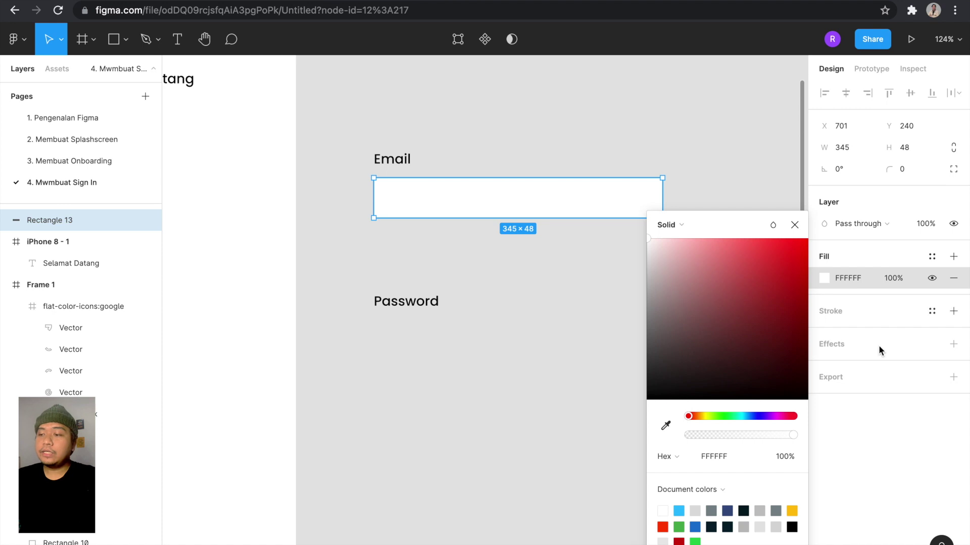
click(953, 311)
Colour the stroke light grey DEDEDE, sampled from the grey swatch in Frame 1.
scroll(566, 273, down, 5)
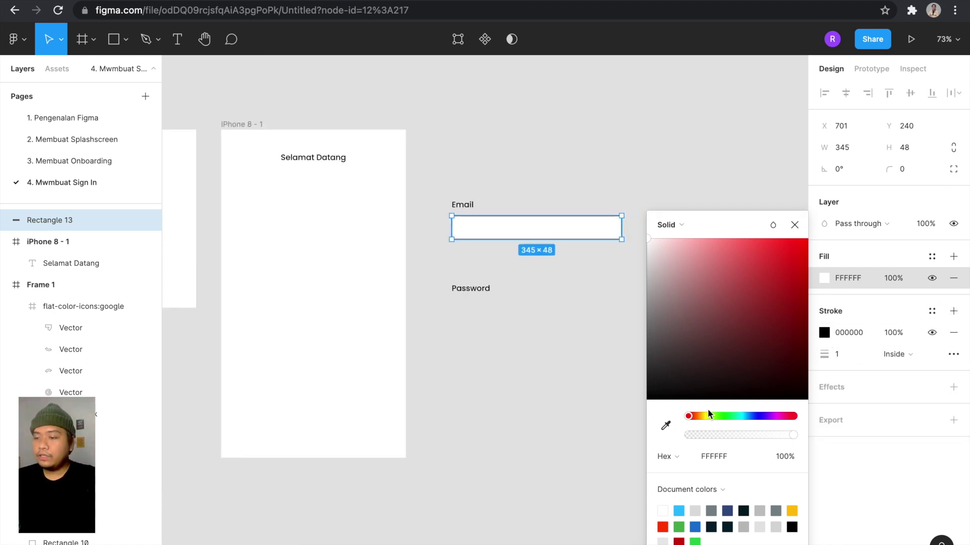
click(666, 427)
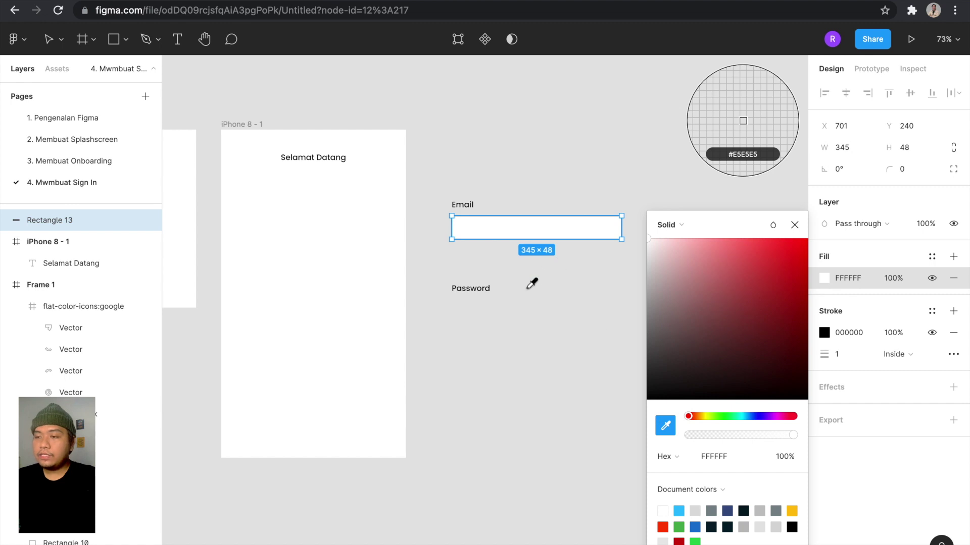
scroll(531, 284, left, 5)
scroll(532, 283, down, 2)
scroll(532, 283, up, 5)
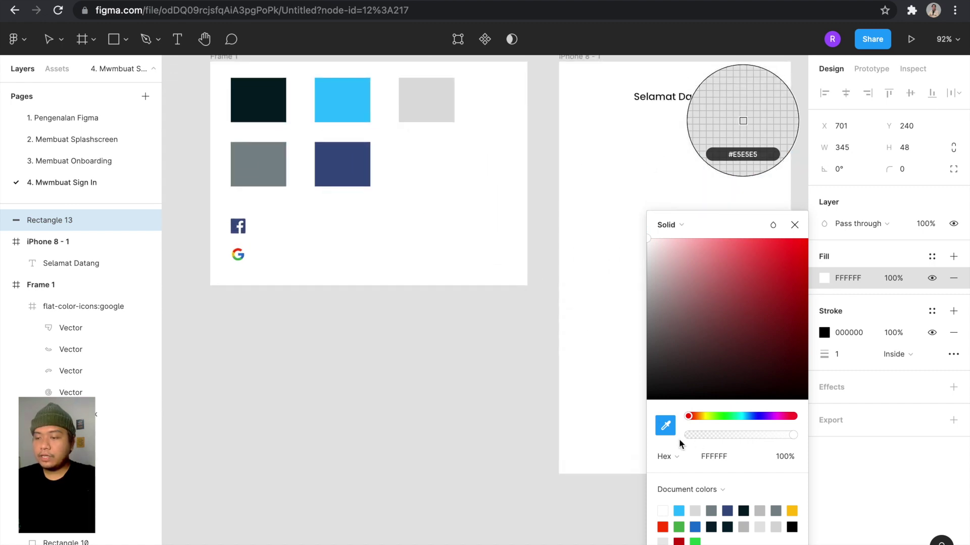
scroll(483, 268, up, 3)
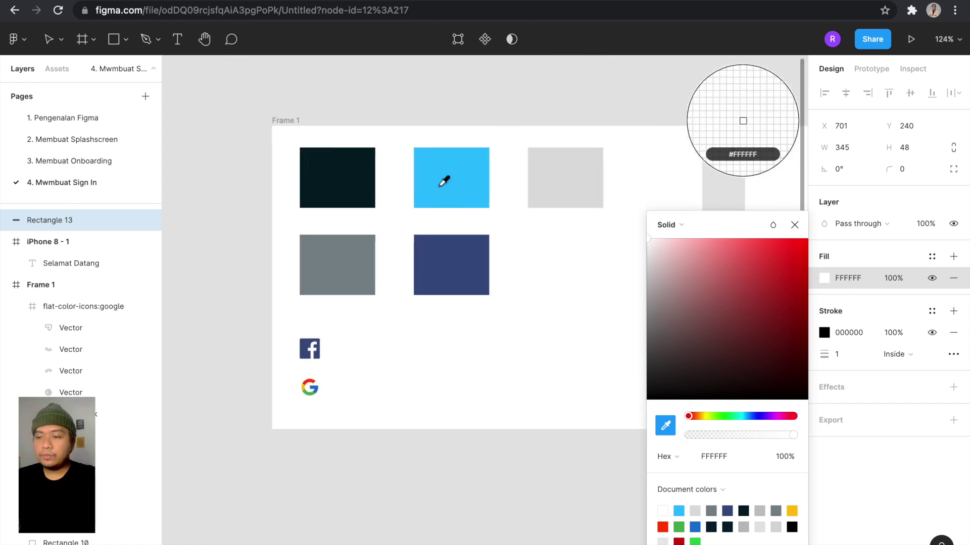
scroll(554, 169, right, 2)
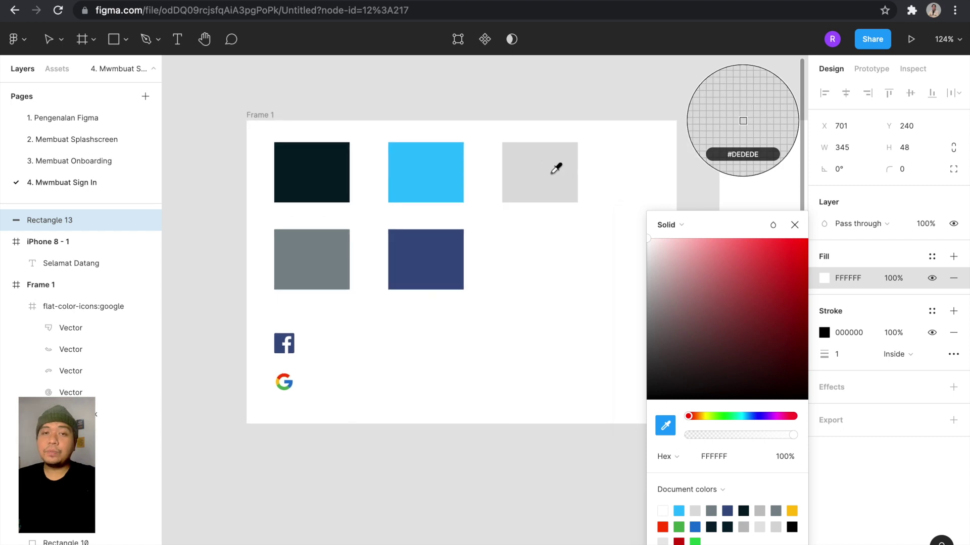
click(556, 169)
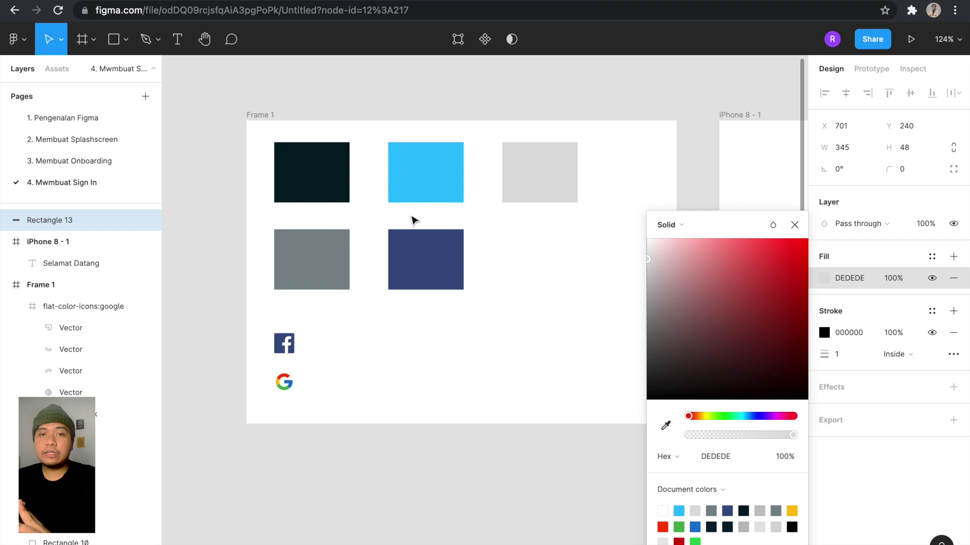
scroll(413, 220, right, 10)
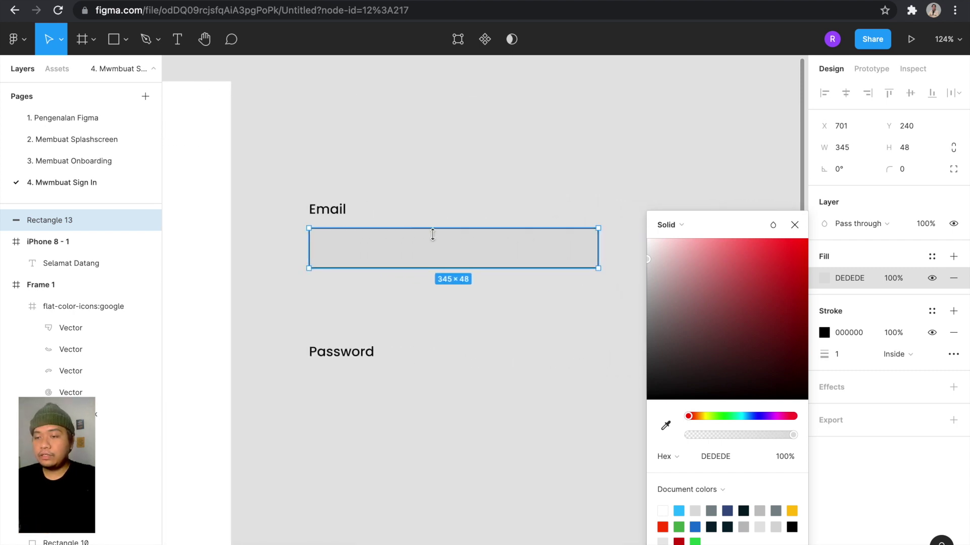
scroll(455, 227, down, 5)
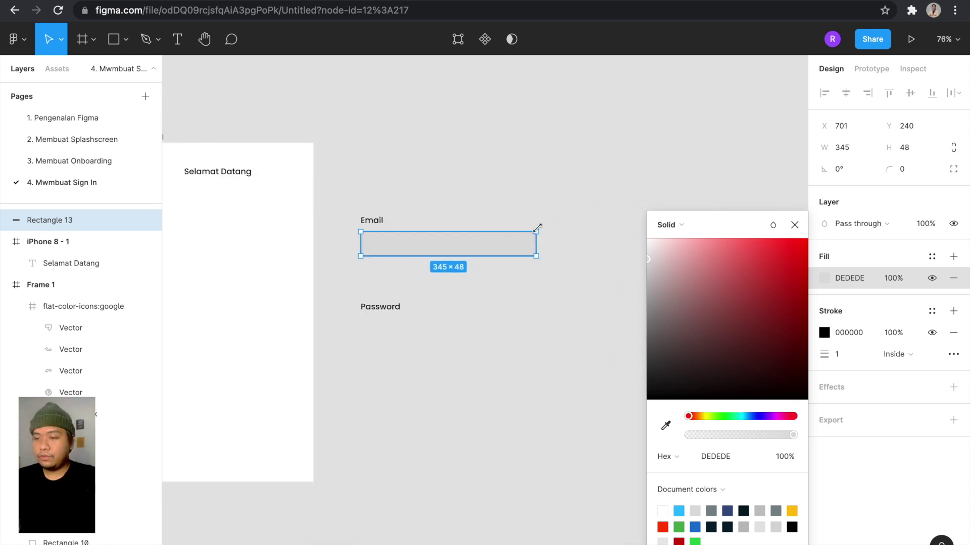
scroll(540, 232, left, 3)
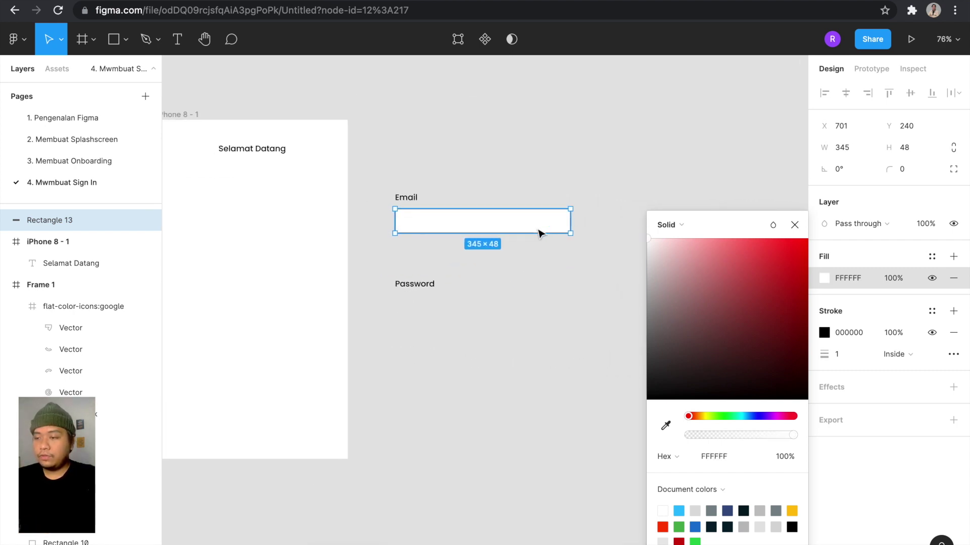
click(823, 334)
click(666, 426)
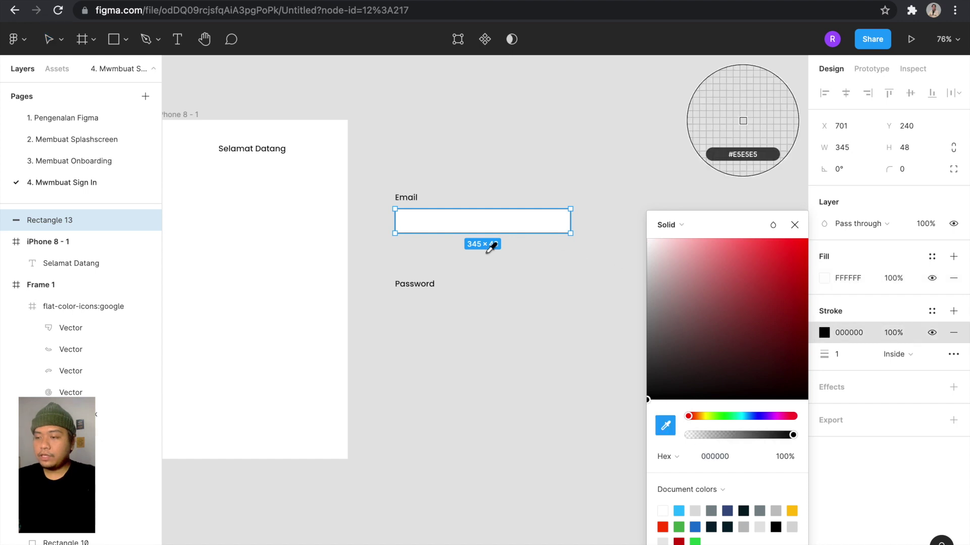
scroll(492, 245, left, 2)
scroll(492, 246, left, 5)
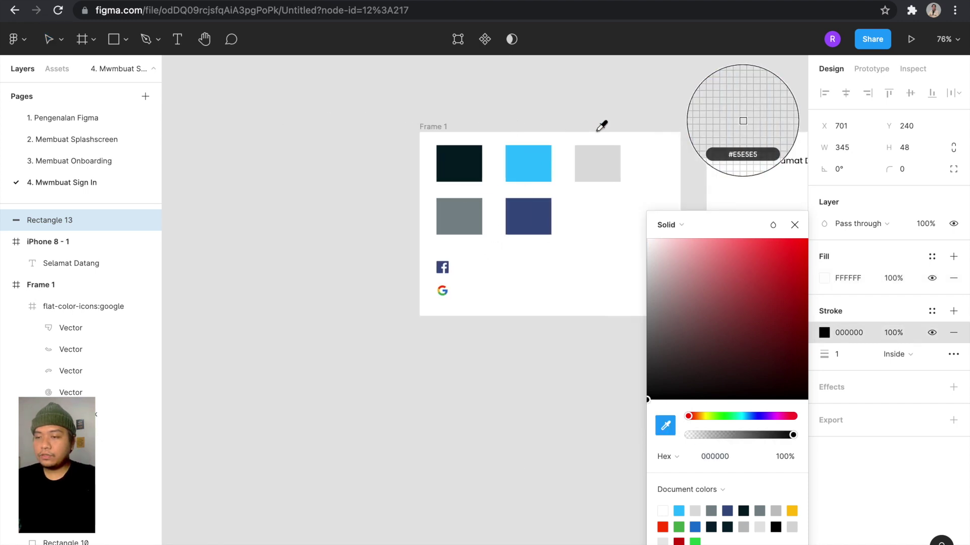
click(594, 179)
scroll(583, 183, right, 8)
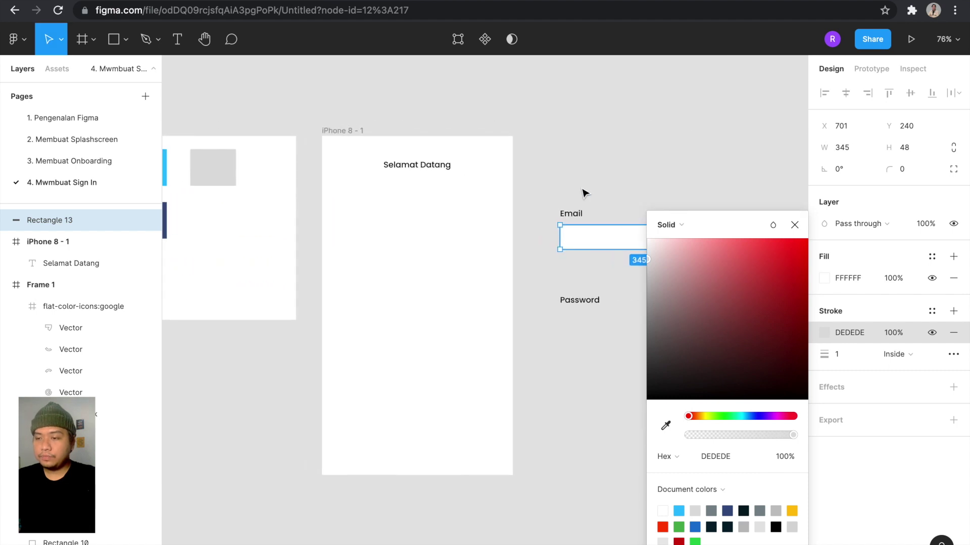
click(585, 193)
click(606, 231)
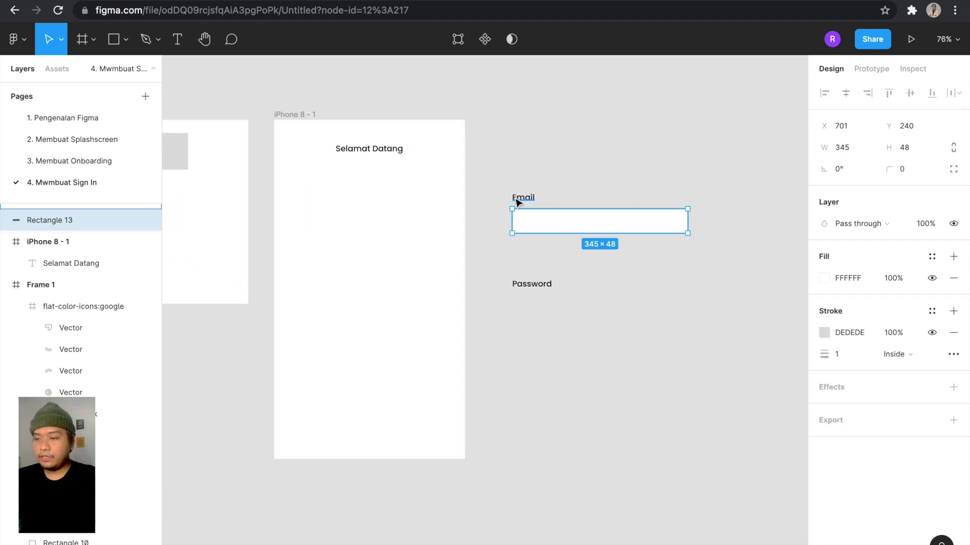
Move the Password label up to sit beneath the email input box.
click(589, 297)
scroll(589, 297, up, 3)
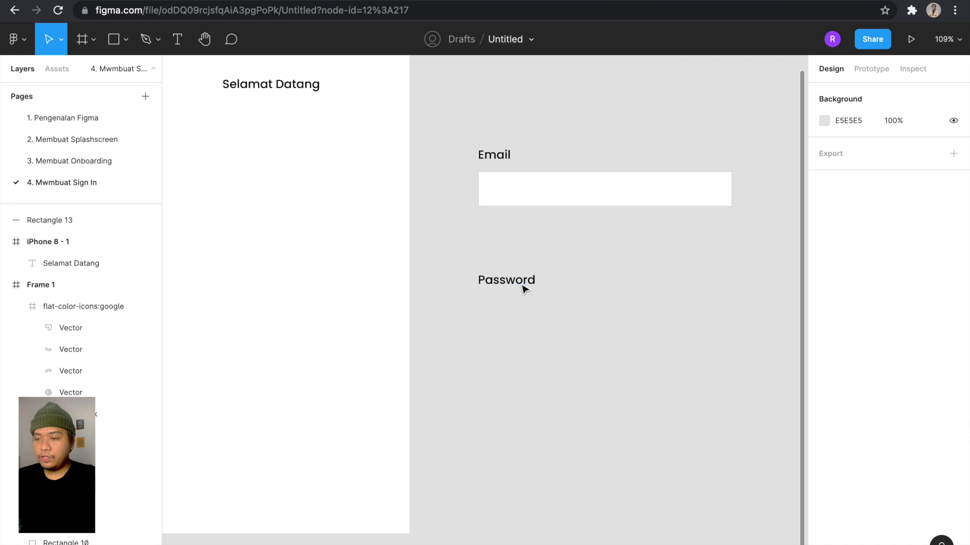
click(521, 282)
drag(525, 281, 520, 238)
key(alt)
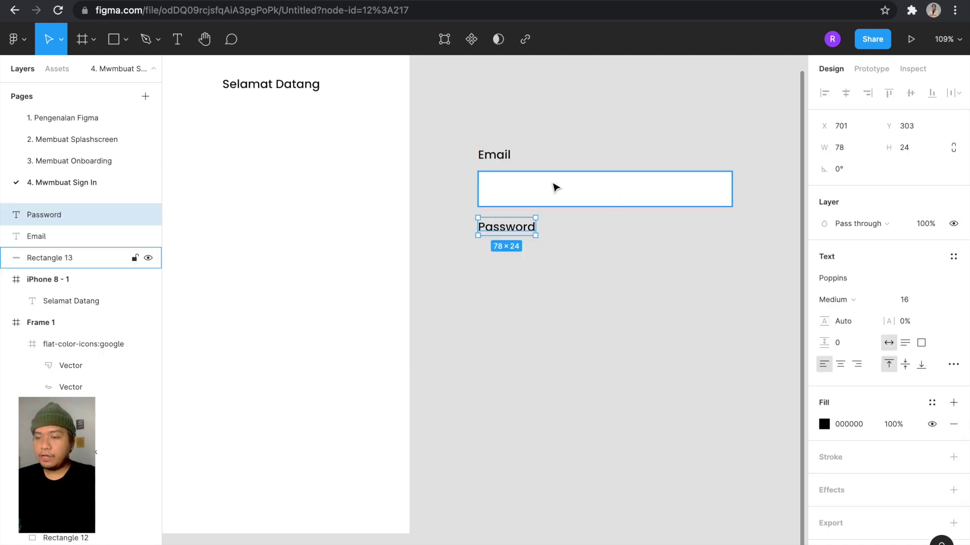
Duplicate the email input box below the Password label as Rectangle 14.
click(554, 186)
scroll(555, 188, right, 2)
drag(520, 191, 519, 262)
click(588, 339)
scroll(589, 340, down, 5)
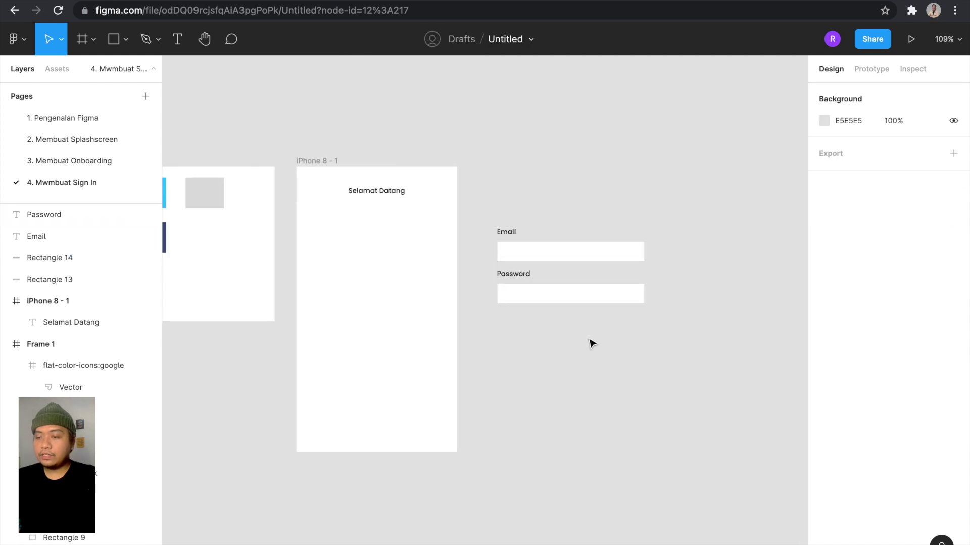
drag(656, 264, 494, 190)
scroll(493, 191, up, 5)
scroll(493, 191, right, 1)
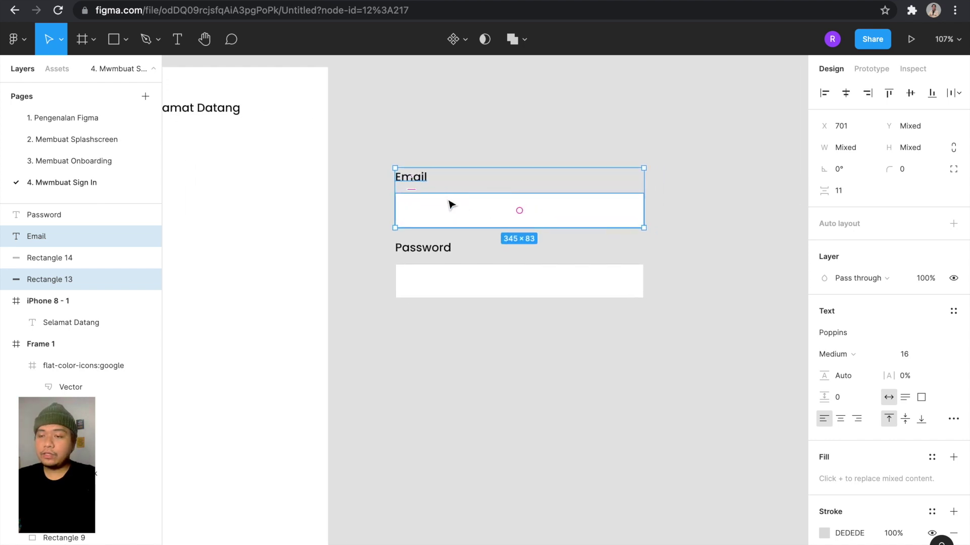
click(465, 156)
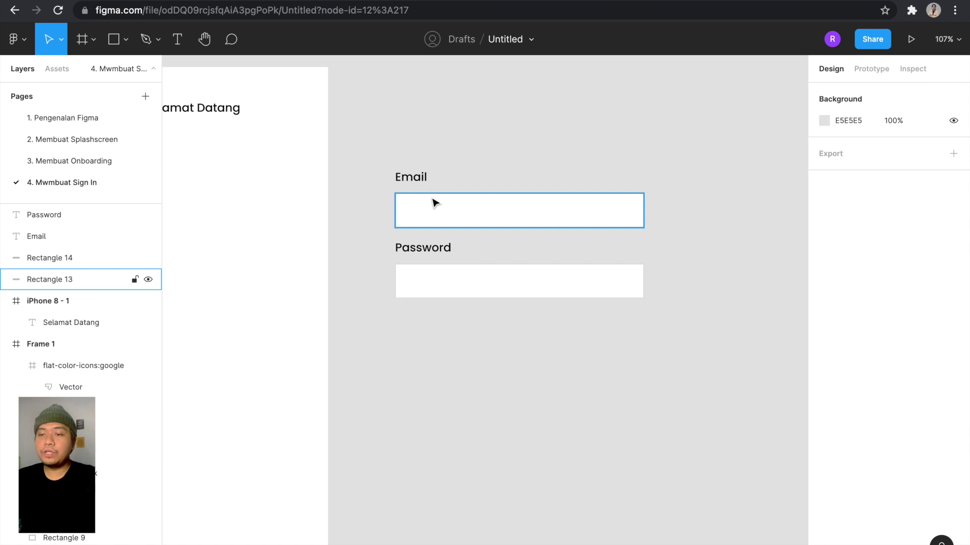
scroll(432, 201, up, 5)
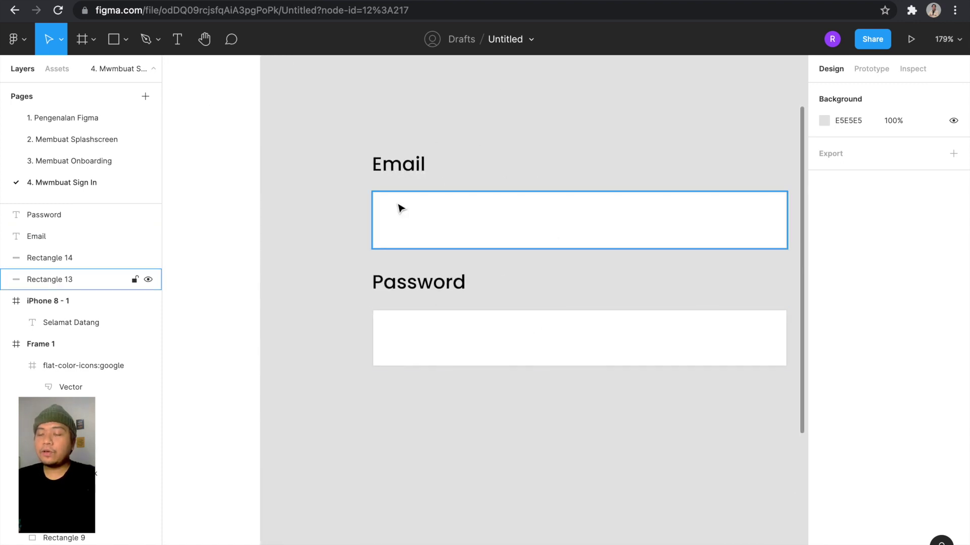
scroll(427, 231, down, 3)
scroll(428, 231, down, 2)
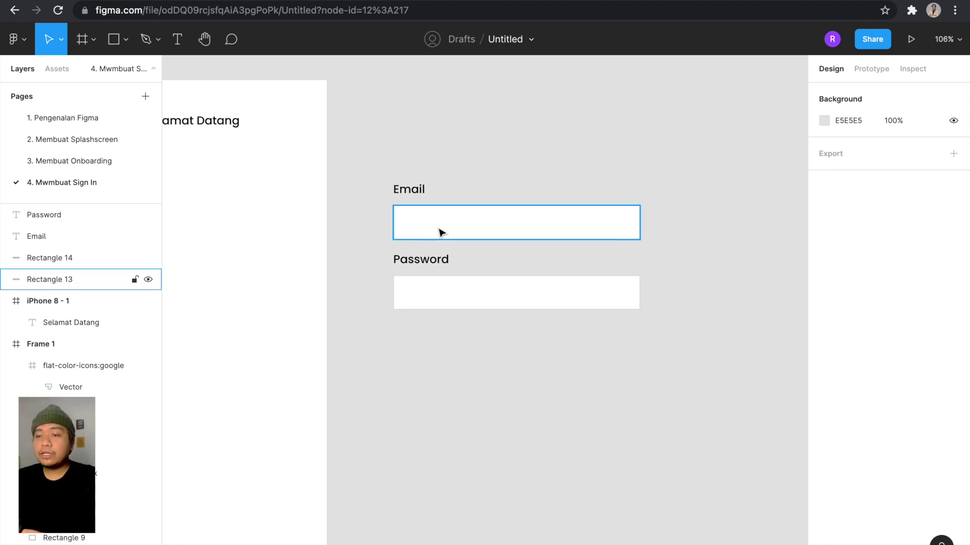
Add a text layer above the Email label reading 'Masukan Email Anda'.
key(t)
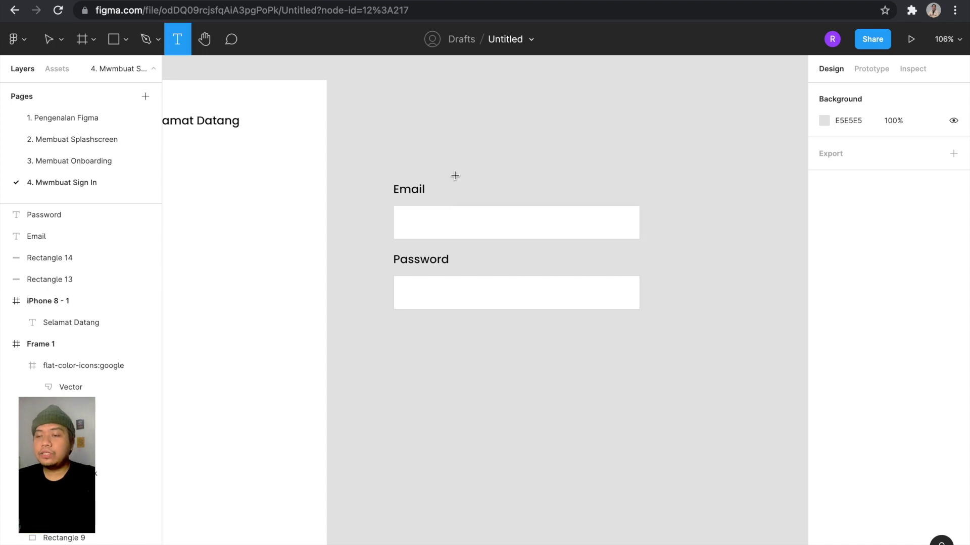
click(476, 159)
scroll(476, 159, up, 3)
text(M)
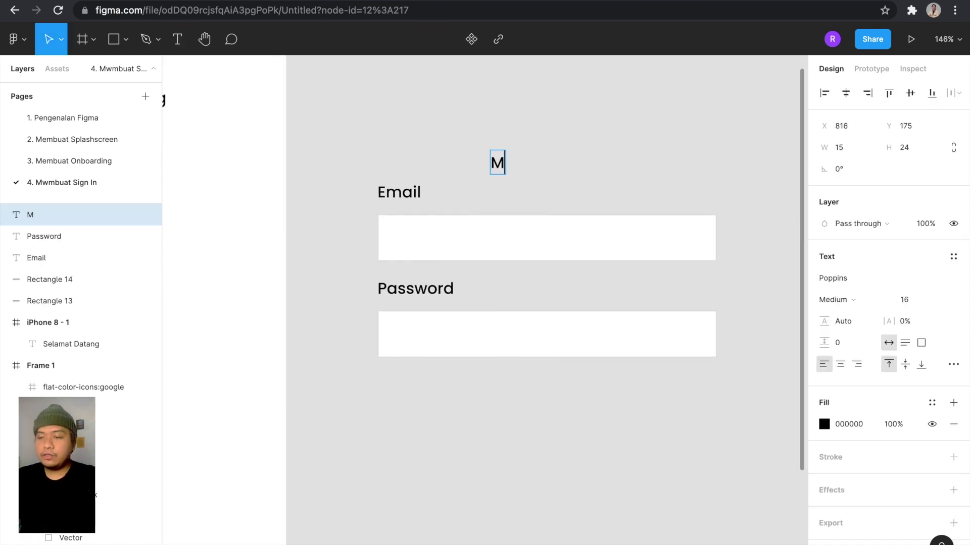
text(asukan Email Amda)
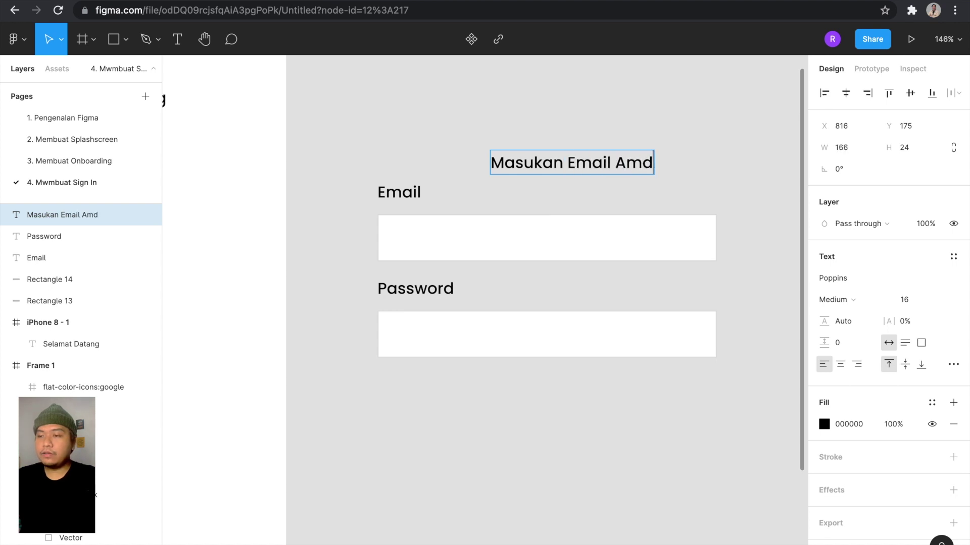
key(BackSpace)
key(BackSpace)
key(BackSpace)
text(nda)
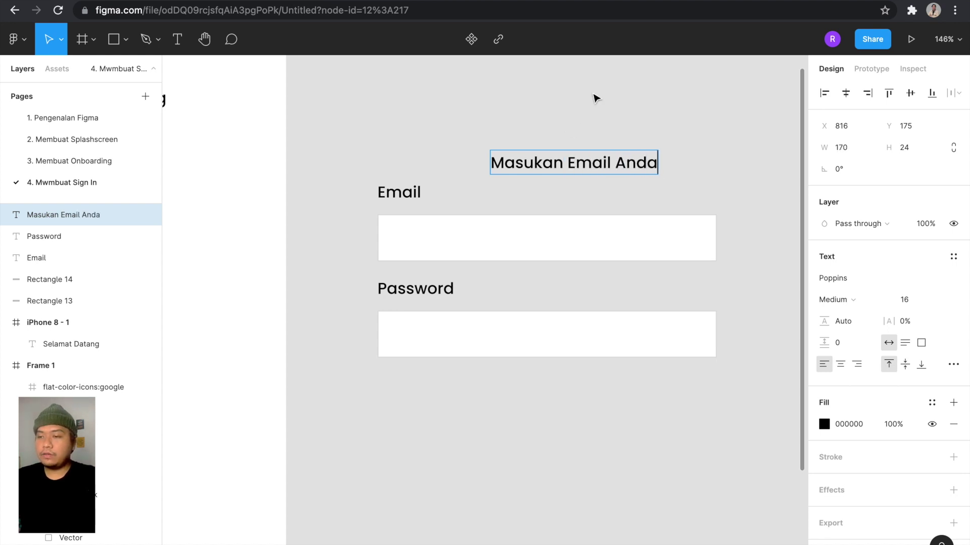
key(Escape)
Set the placeholder text to Regular weight at font size 14.
click(863, 300)
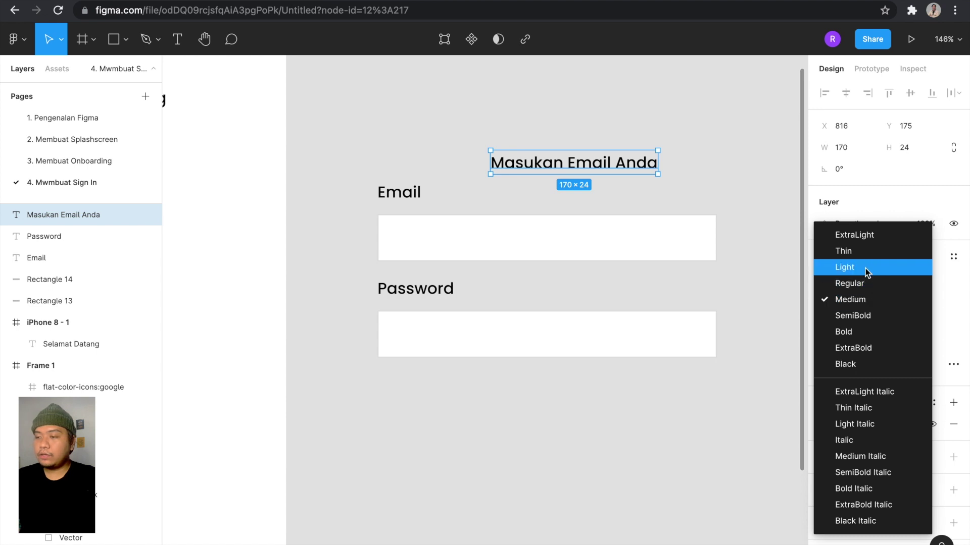
click(866, 285)
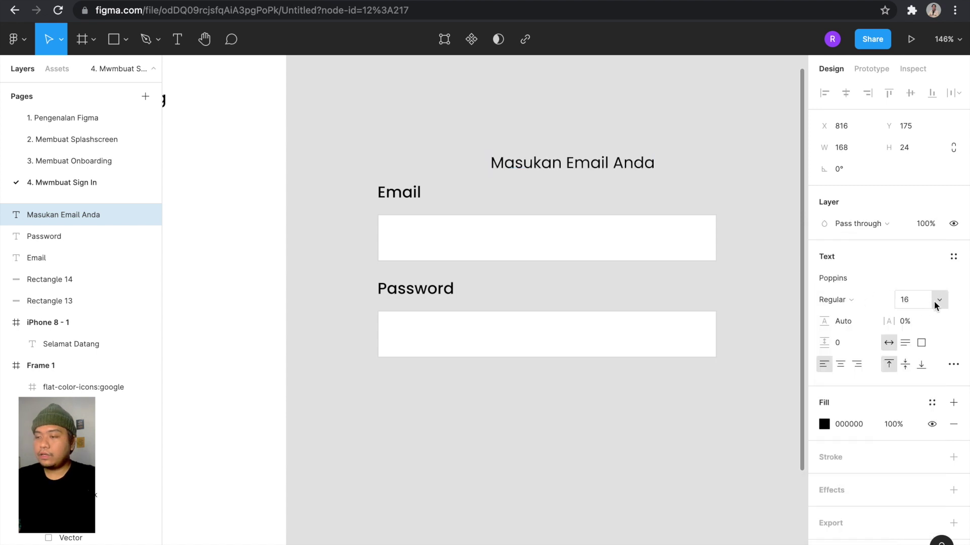
click(935, 305)
click(920, 407)
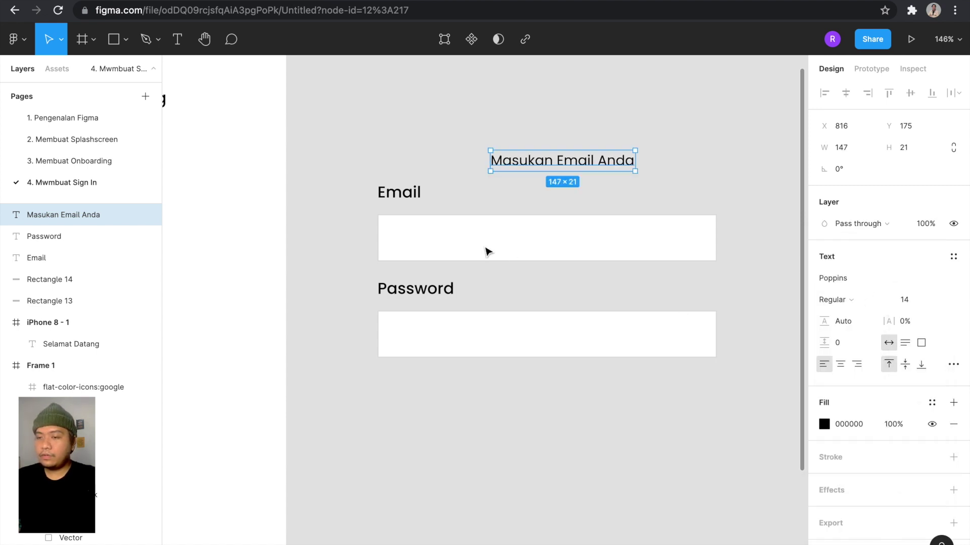
click(420, 196)
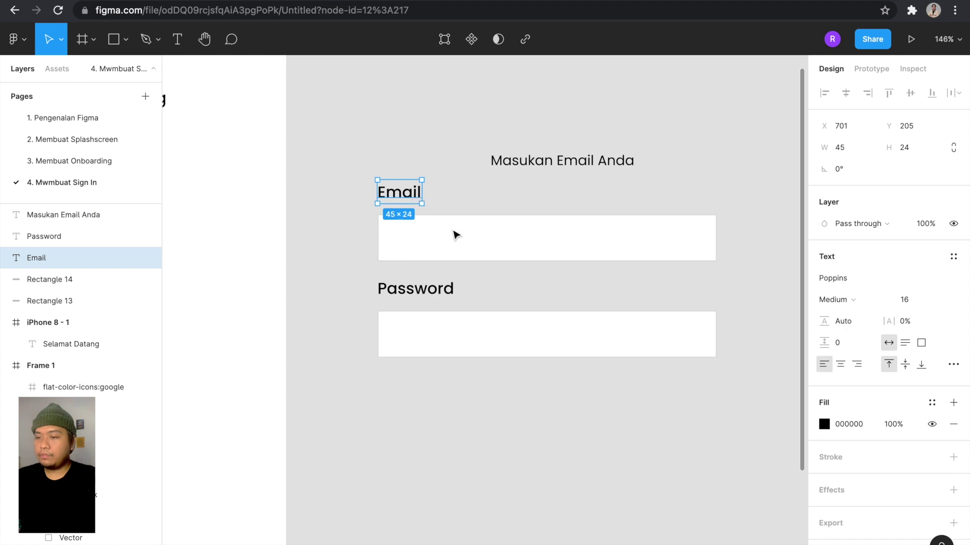
Set both the Email and Password labels to font size 14.
shift+click(447, 291)
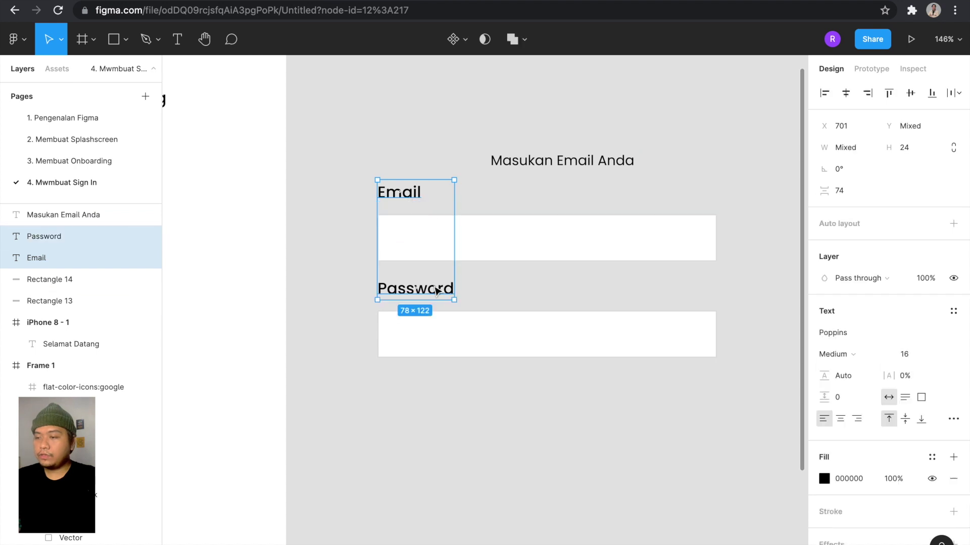
click(938, 356)
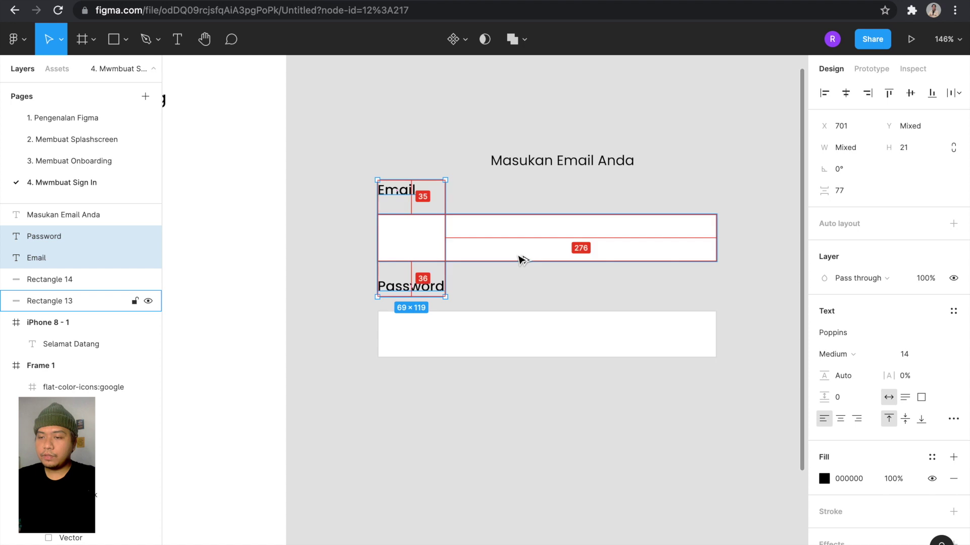
click(401, 162)
click(396, 187)
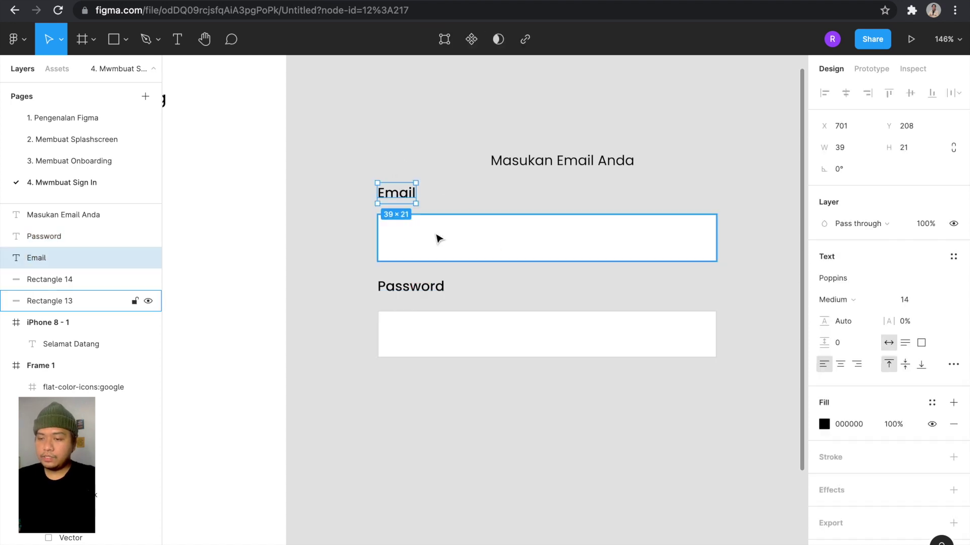
click(442, 286)
Move the Password label and its box to sit 15 px below the email box.
drag(725, 397, 381, 286)
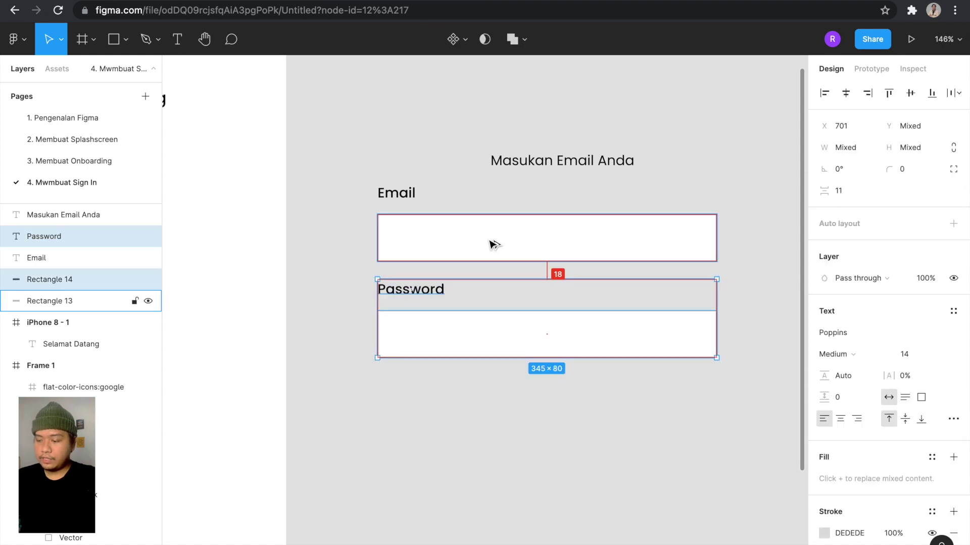
key(Up)
key(Up)
key(Up)
key(Up)
key(Up)
key(Up)
key(Up)
key(Up)
key(Down)
key(Down)
key(Down)
key(Down)
key(Down)
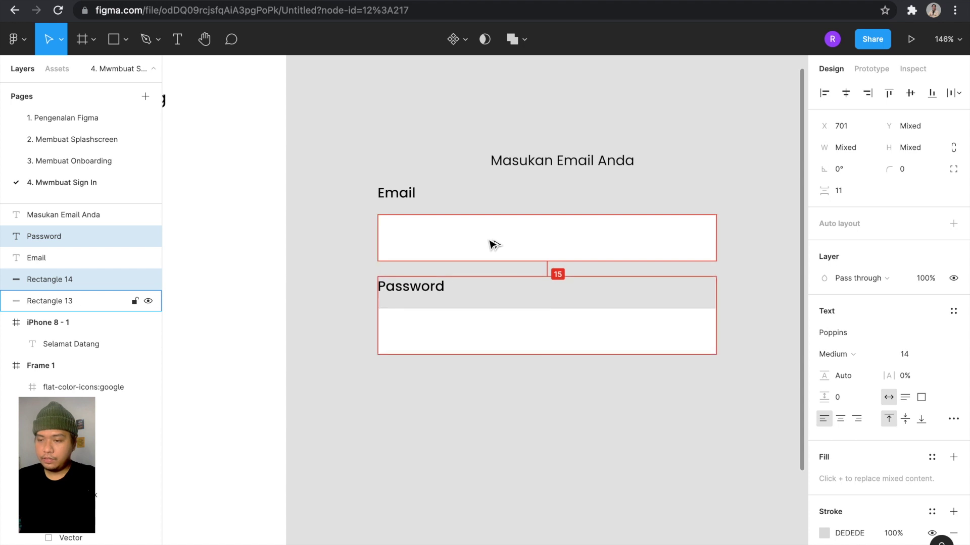
scroll(494, 245, right, 2)
scroll(494, 245, down, 1)
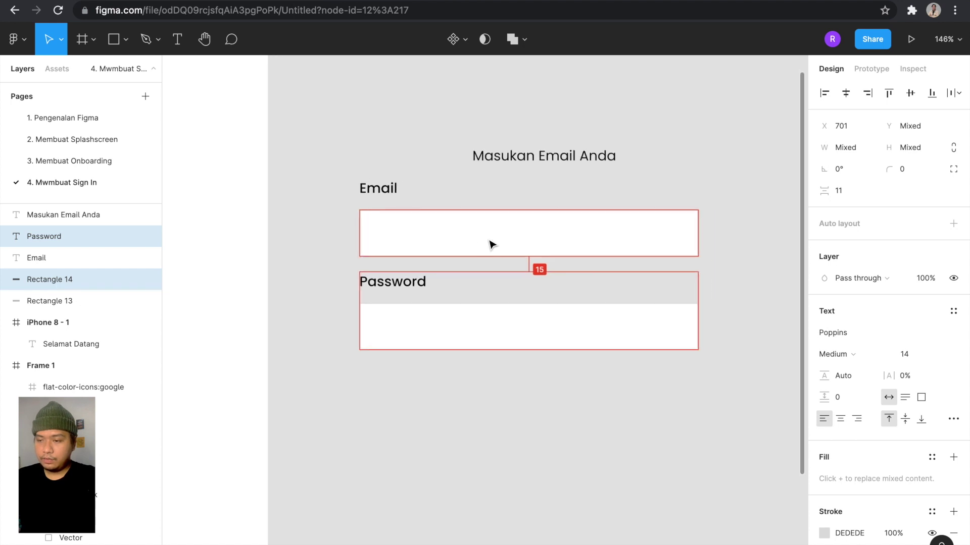
click(425, 175)
click(520, 154)
scroll(535, 157, down, 4)
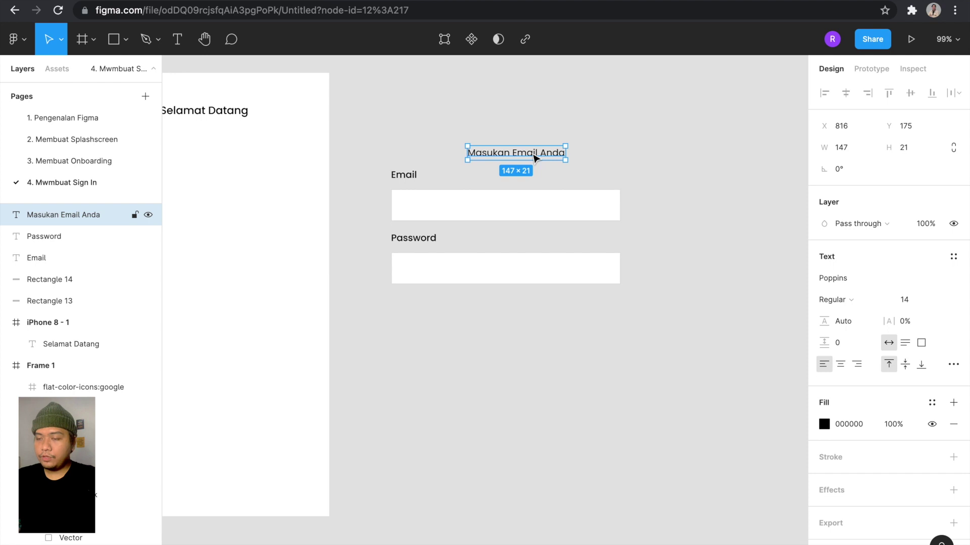
Place the 'Masukan Email Anda' placeholder inside the email box, nudged 2 px left and up.
drag(534, 158, 464, 207)
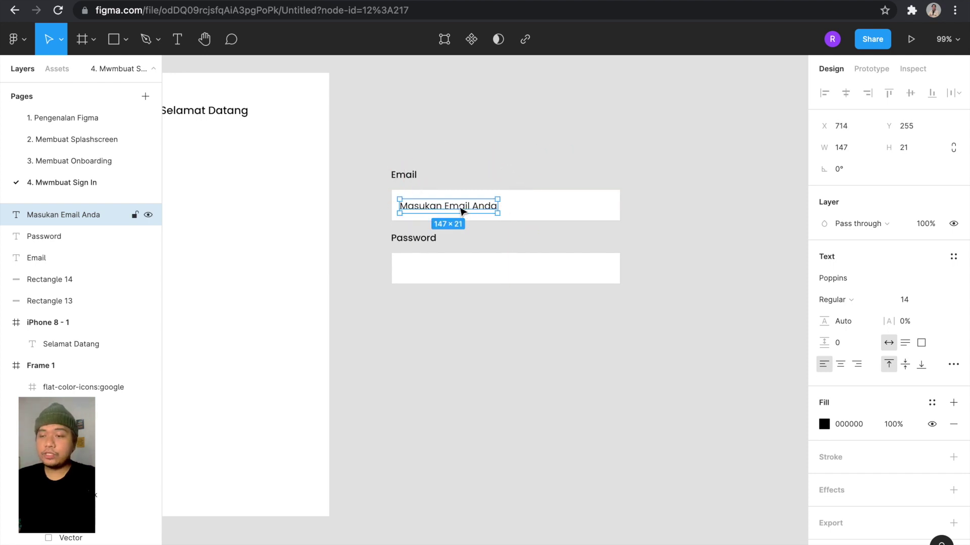
scroll(435, 209, up, 5)
key(alt)
key(Left)
key(Left)
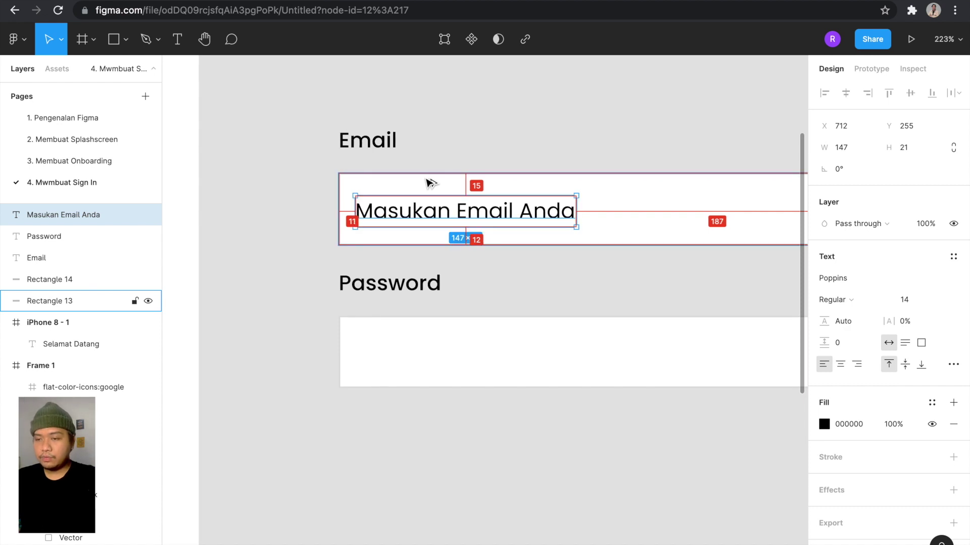
key(Up)
key(Up)
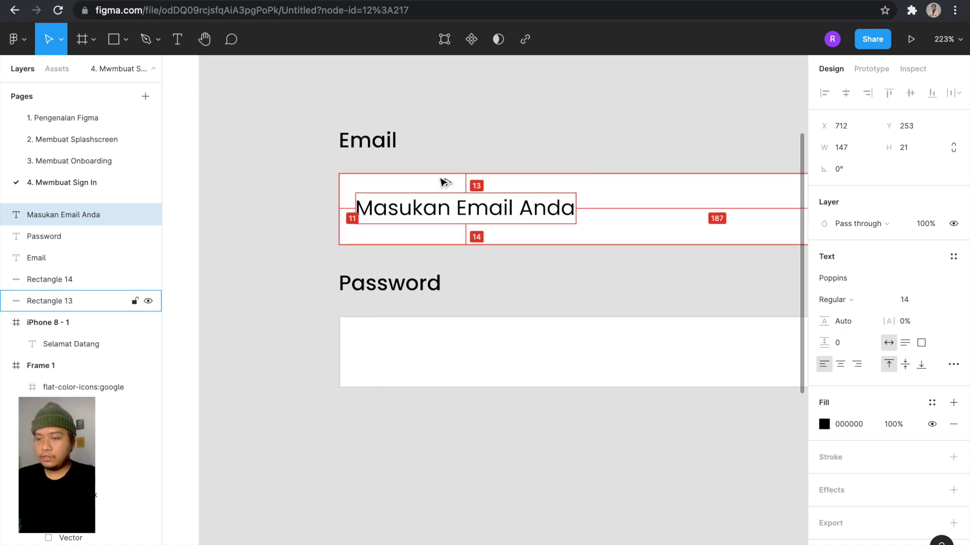
Copy the placeholder into the password box and change it to 'Masukan Password Anda'.
drag(450, 207, 448, 350)
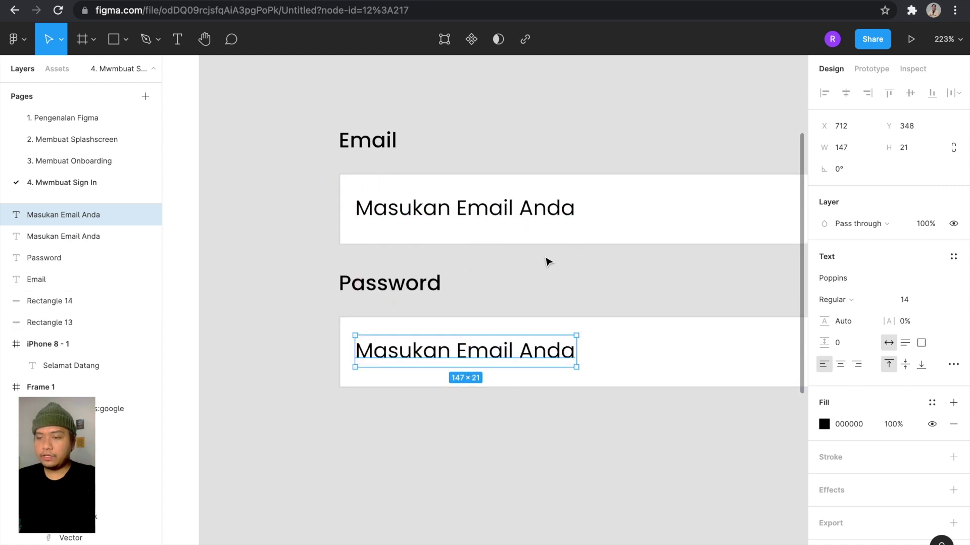
double_click(486, 381)
click(497, 341)
double_click(497, 341)
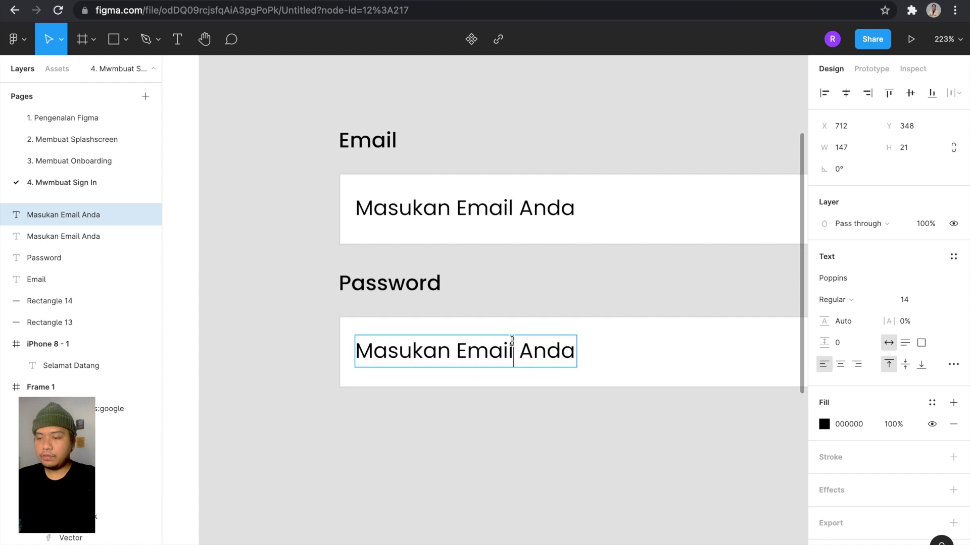
key(BackSpace)
key(BackSpace)
key(BackSpace)
key(BackSpace)
key(BackSpace)
text(Password)
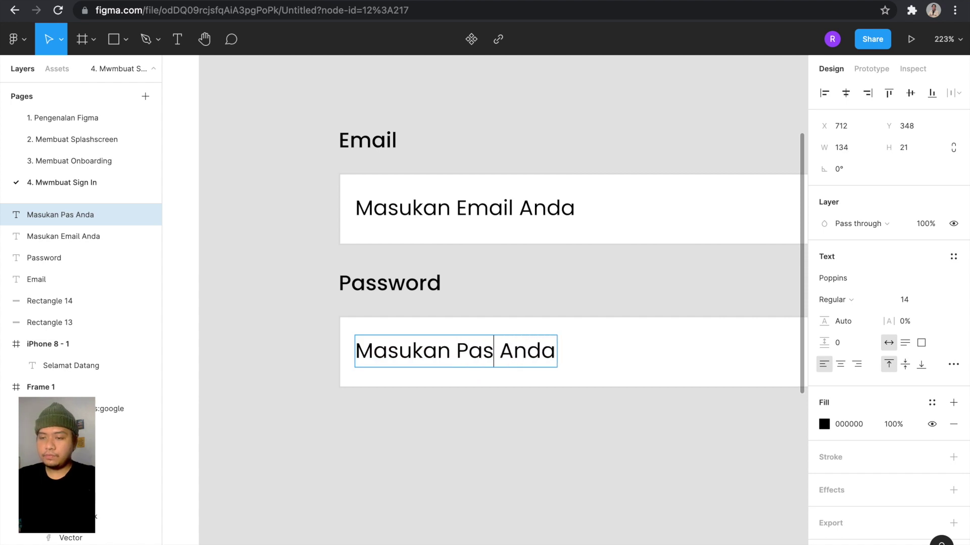
scroll(549, 422, down, 3)
key(Escape)
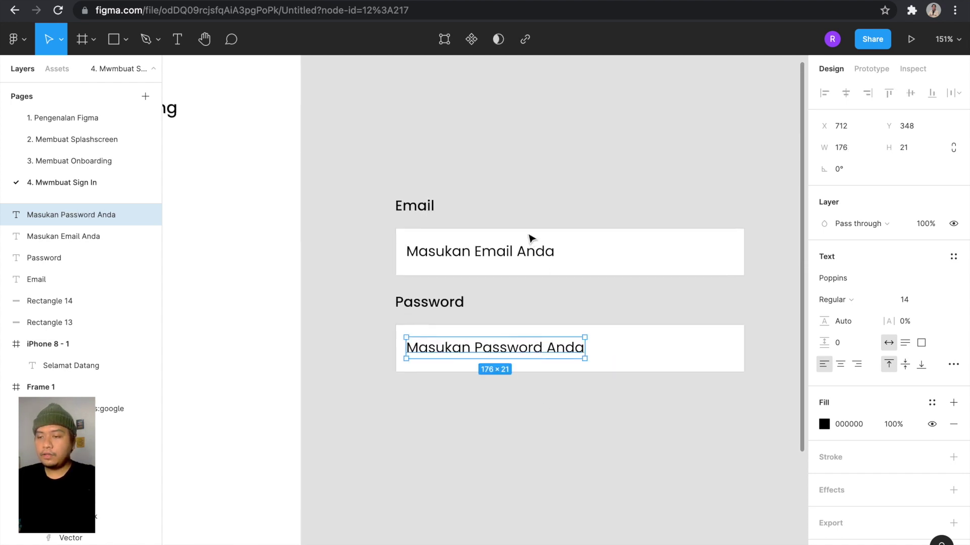
click(525, 255)
shift+click(538, 354)
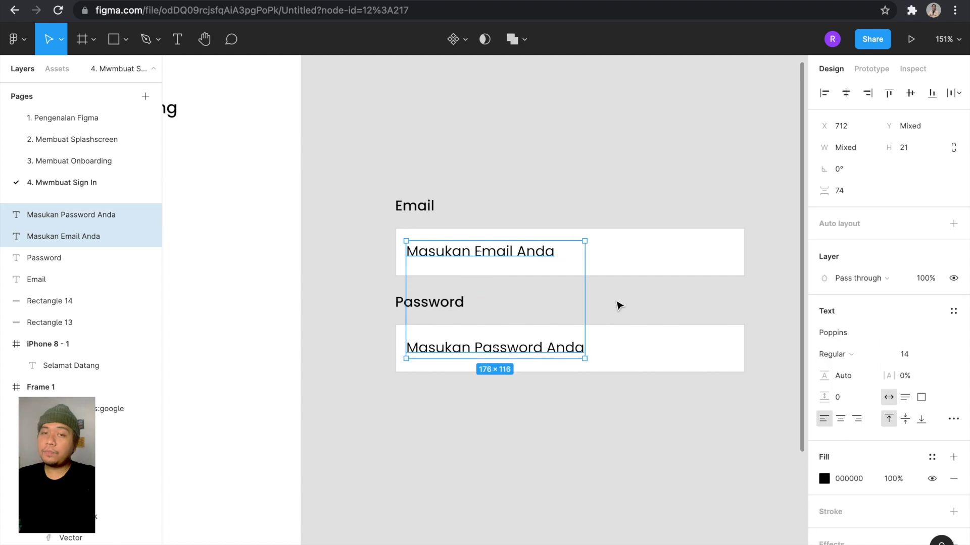
scroll(617, 303, down, 5)
scroll(618, 305, up, 3)
Colour both placeholder texts grey 7C898E, sampled from the swatch.
key(i)
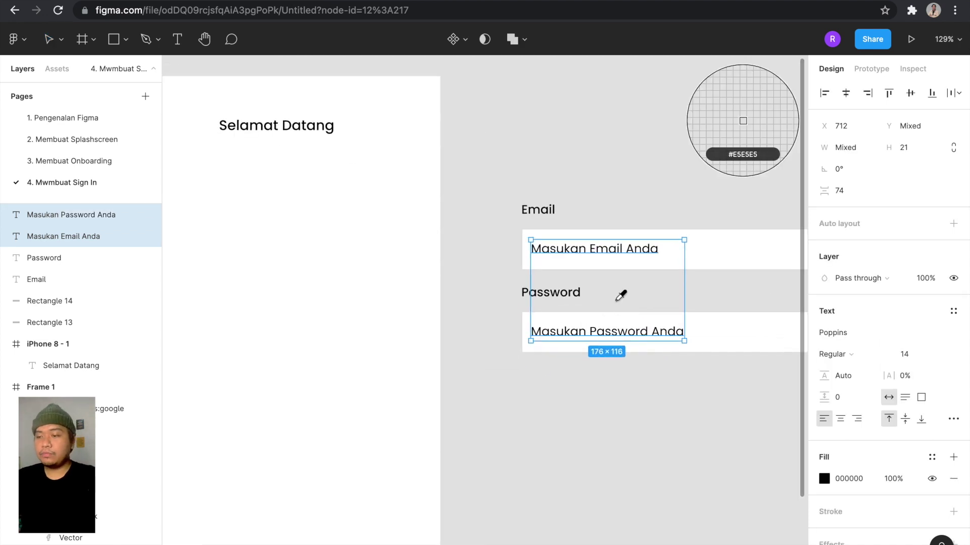
scroll(621, 295, down, 5)
scroll(619, 294, left, 3)
scroll(477, 249, up, 6)
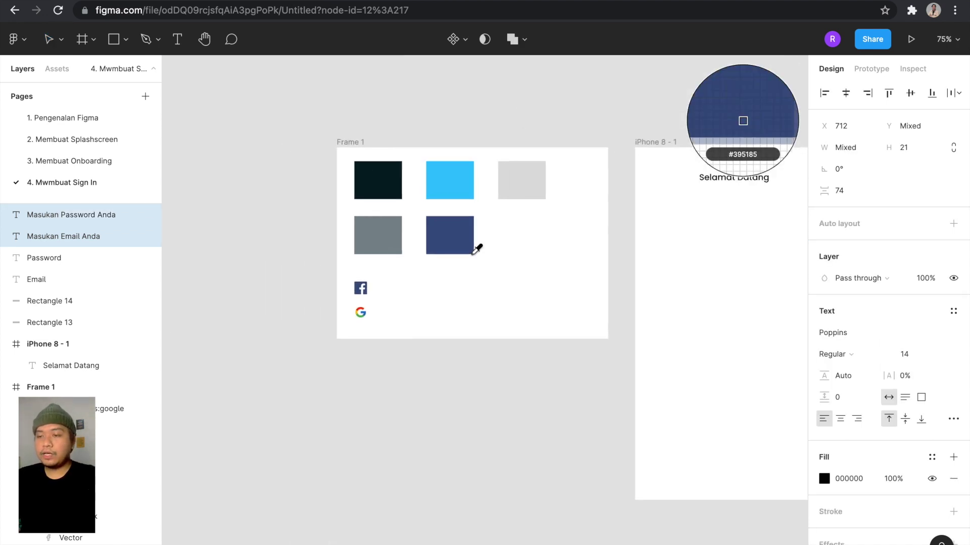
scroll(472, 254, up, 1)
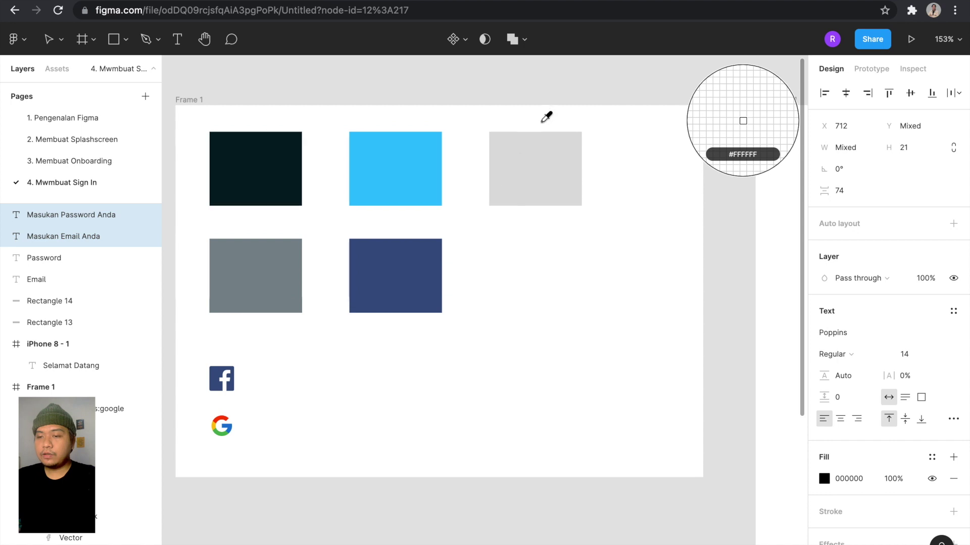
click(525, 167)
scroll(523, 174, right, 10)
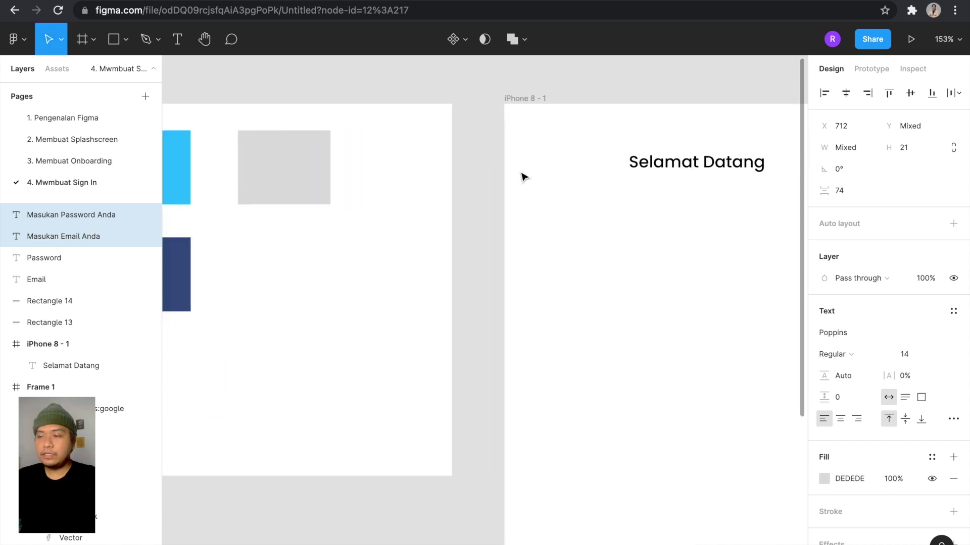
scroll(523, 174, down, 3)
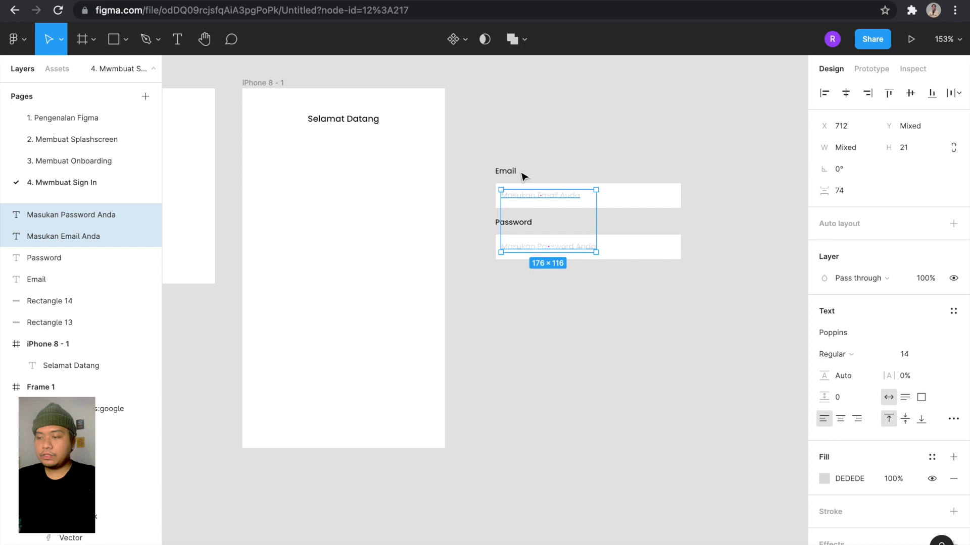
scroll(522, 174, left, 5)
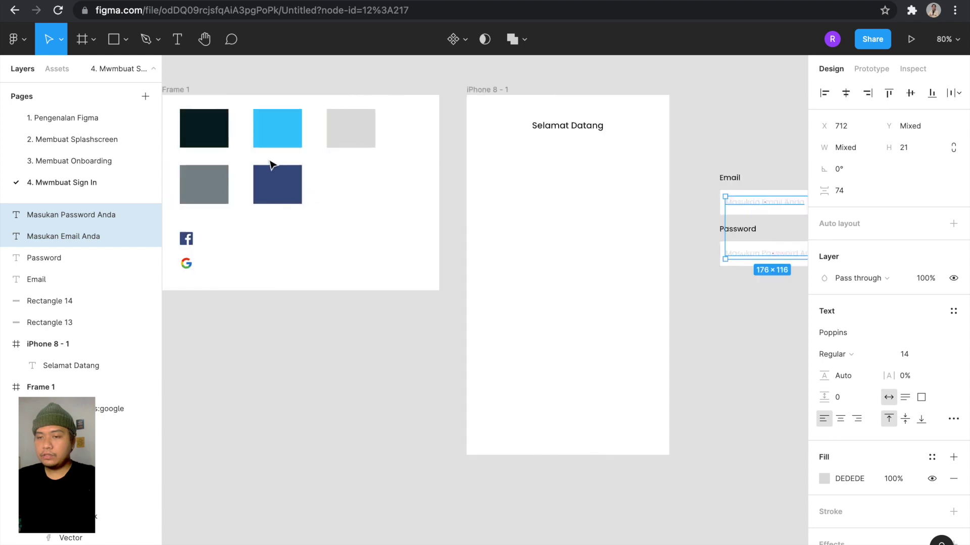
click(825, 479)
click(665, 425)
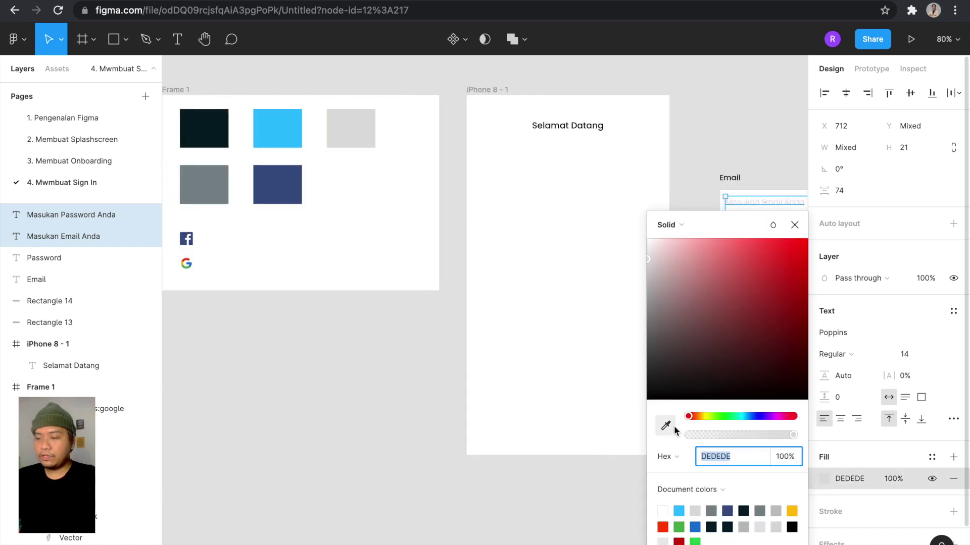
click(208, 190)
scroll(430, 283, right, 5)
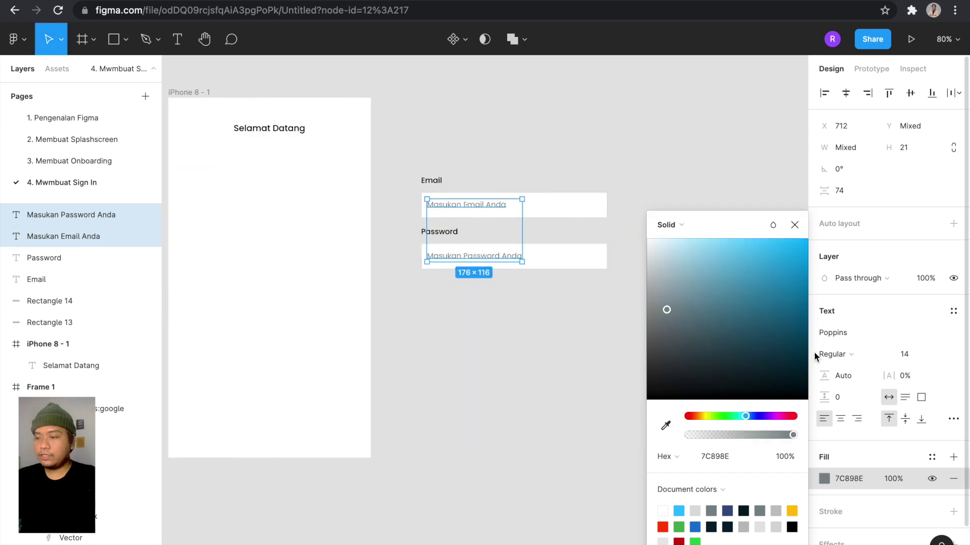
Set both placeholder texts to Light font weight.
click(834, 355)
click(844, 335)
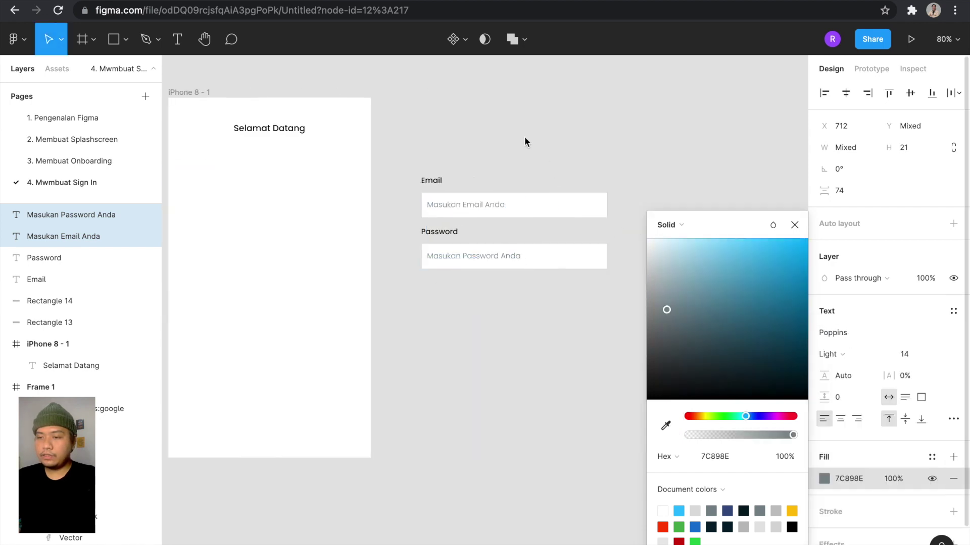
click(523, 138)
scroll(521, 140, up, 3)
Group the Email and Password fields separately, then combine both into one form group.
scroll(636, 305, down, 5)
drag(635, 302, 628, 209)
click(480, 141)
scroll(513, 214, up, 5)
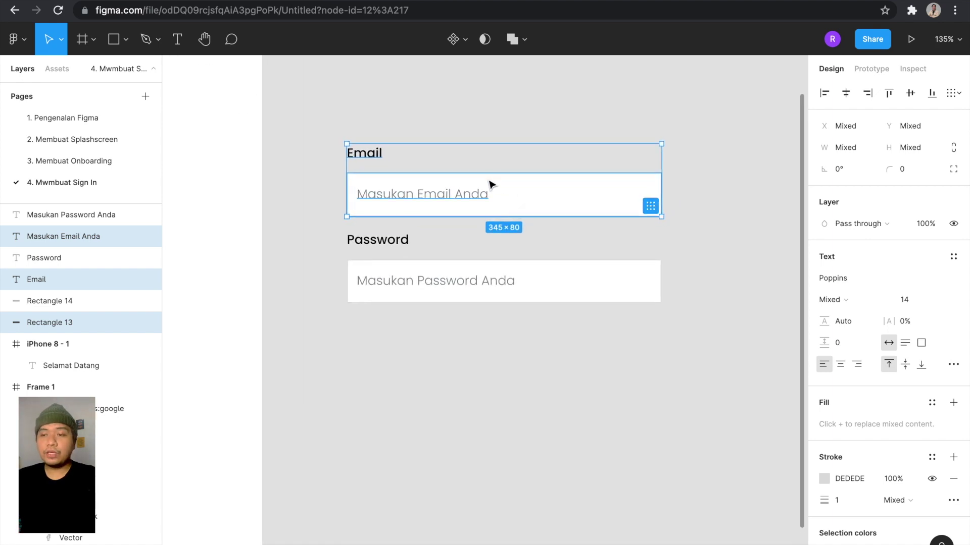
key(ctrl+g)
drag(688, 373, 348, 237)
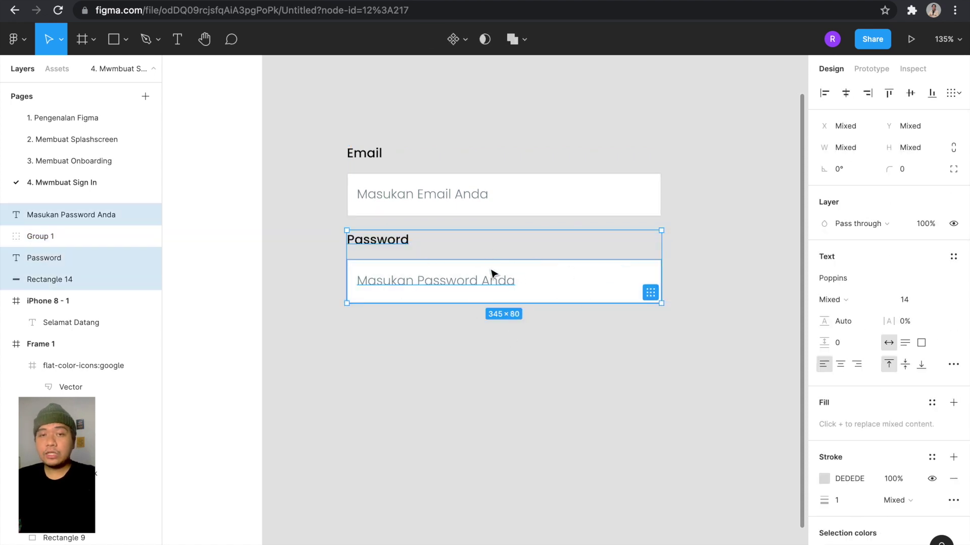
key(ctrl+g)
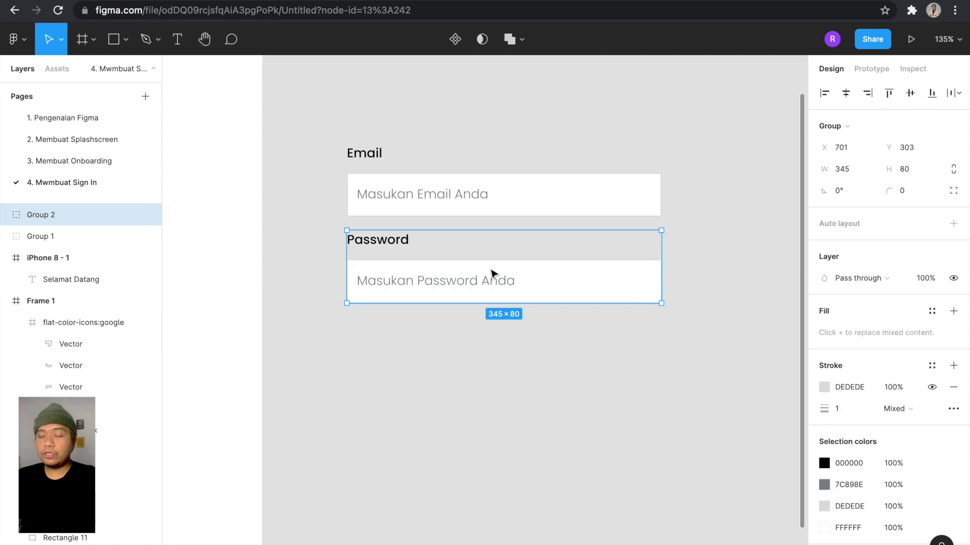
scroll(492, 274, down, 5)
drag(622, 329, 394, 152)
key(ctrl+g)
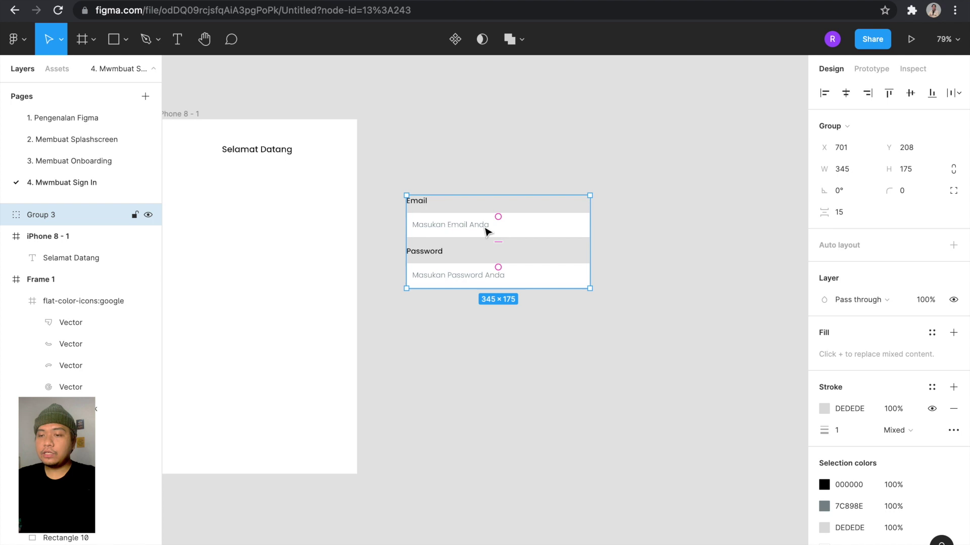
Move the form group into the iPhone 8 - 1 frame.
scroll(487, 227, down, 2)
drag(487, 227, 445, 205)
scroll(444, 203, up, 1)
scroll(444, 204, up, 3)
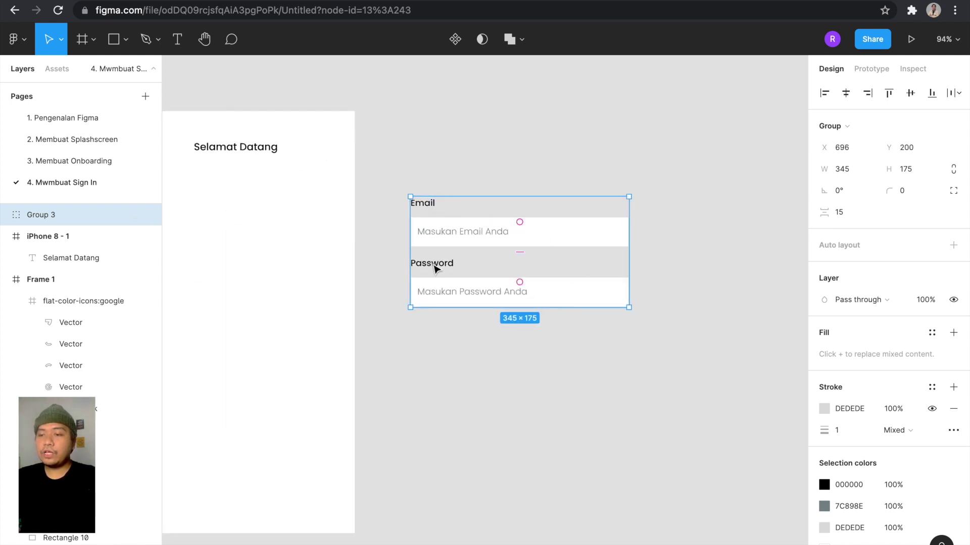
scroll(461, 263, down, 4)
drag(459, 259, 311, 249)
scroll(311, 250, up, 4)
scroll(313, 252, up, 4)
Centre the form group horizontally and nudge it to 40 px below Selamat Datang.
key(shift+Left)
key(shift+Left)
key(Left)
key(Left)
key(Left)
drag(521, 240, 525, 241)
key(alt)
key(Up)
key(Up)
key(Up)
key(Up)
key(Up)
key(Up)
key(Up)
key(Up)
key(Up)
key(Up)
key(Up)
key(Up)
key(Up)
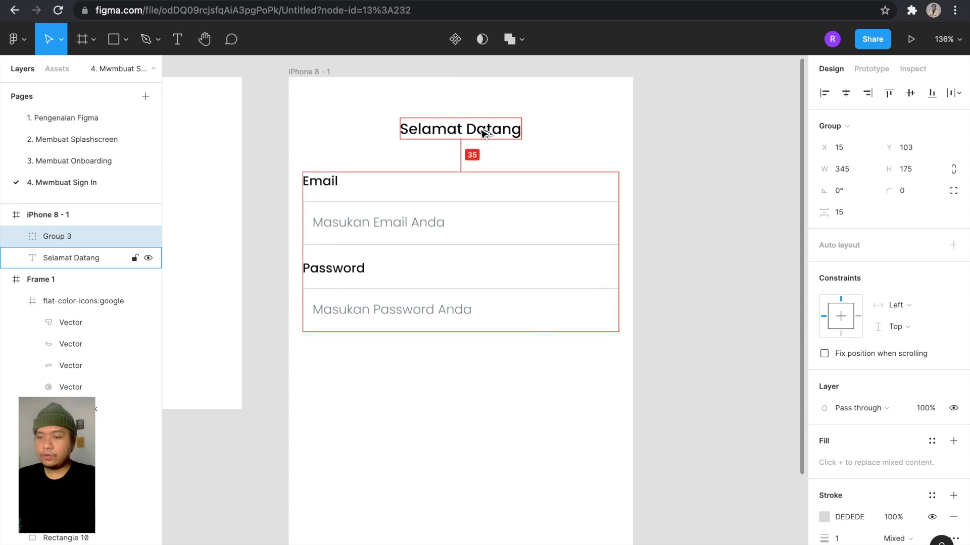
key(Down)
key(Down)
key(Down)
key(Down)
key(Down)
key(Down)
key(Down)
key(Down)
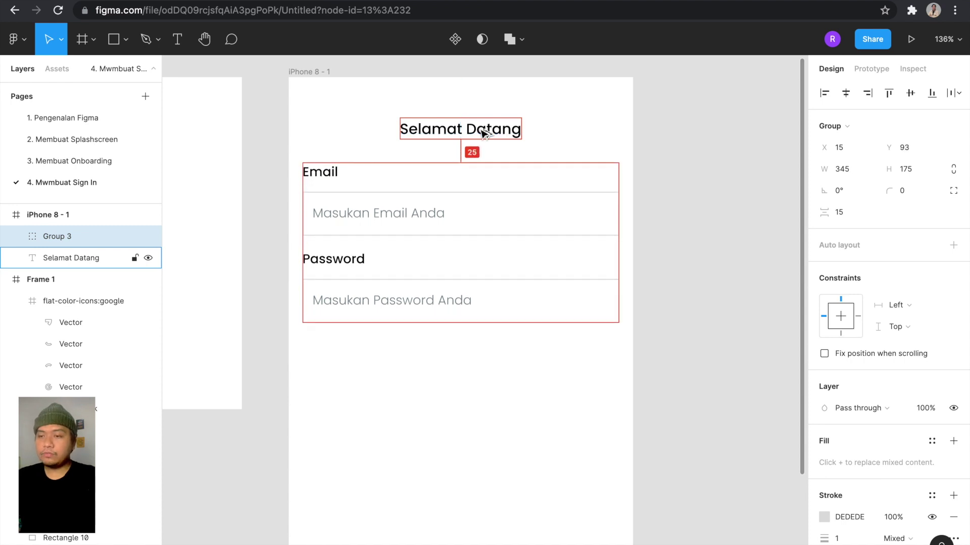
key(Down)
key(Down)
key(Down)
key(Down)
key(Down)
key(Down)
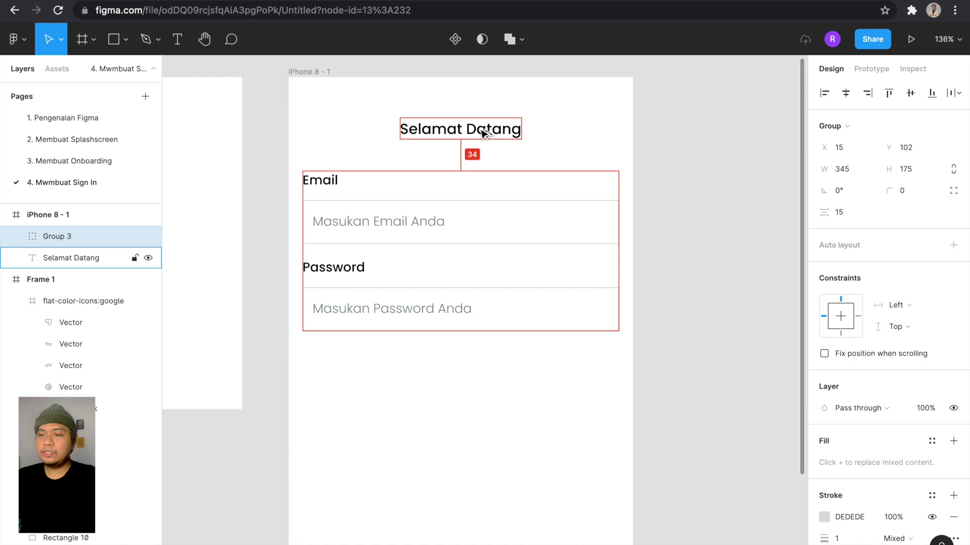
key(Down)
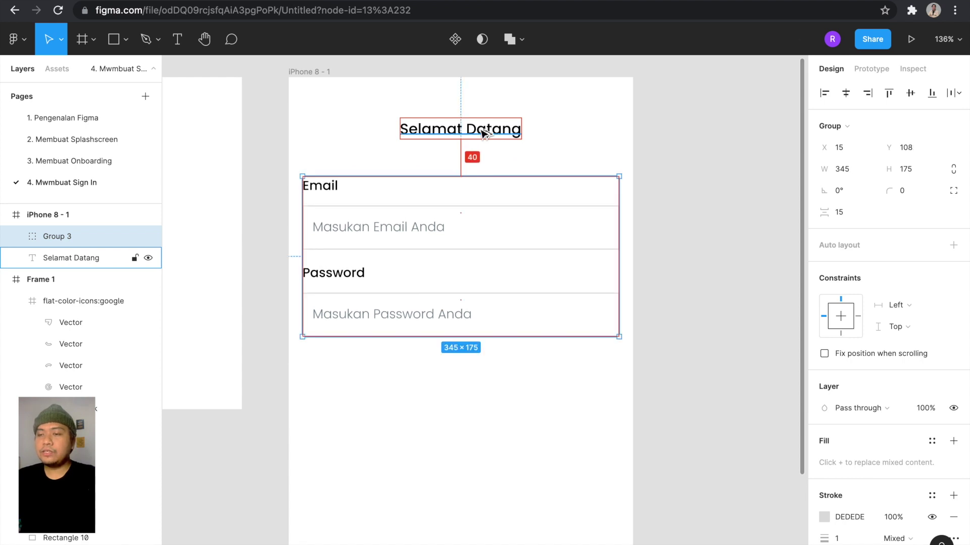
Select the Email and Password labels and change their weight to Regular.
double_click(328, 195)
scroll(331, 195, up, 3)
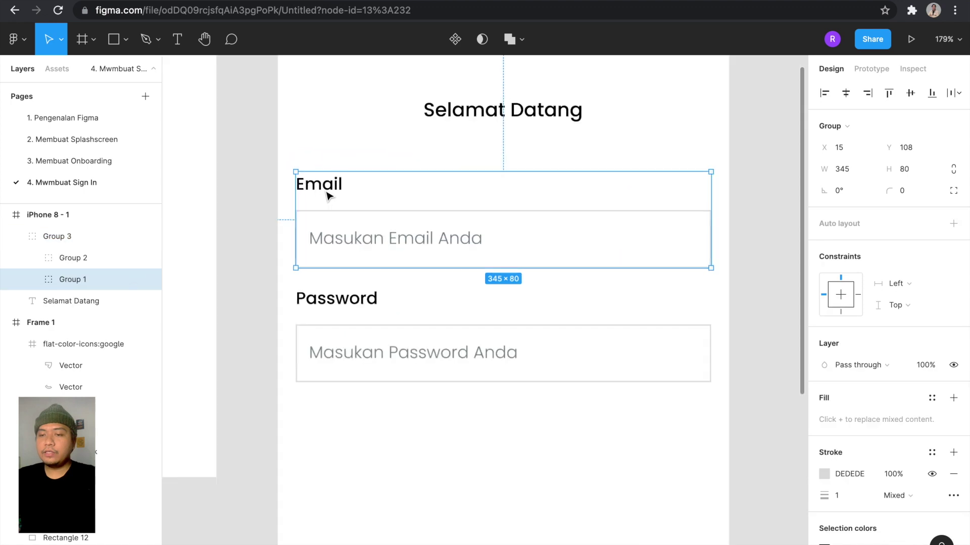
double_click(355, 193)
shift+click(379, 299)
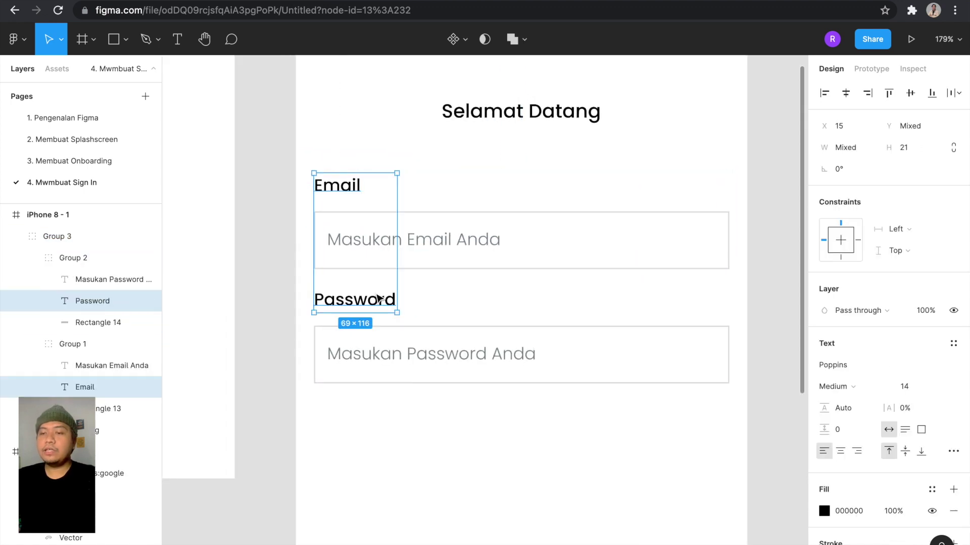
scroll(583, 266, down, 2)
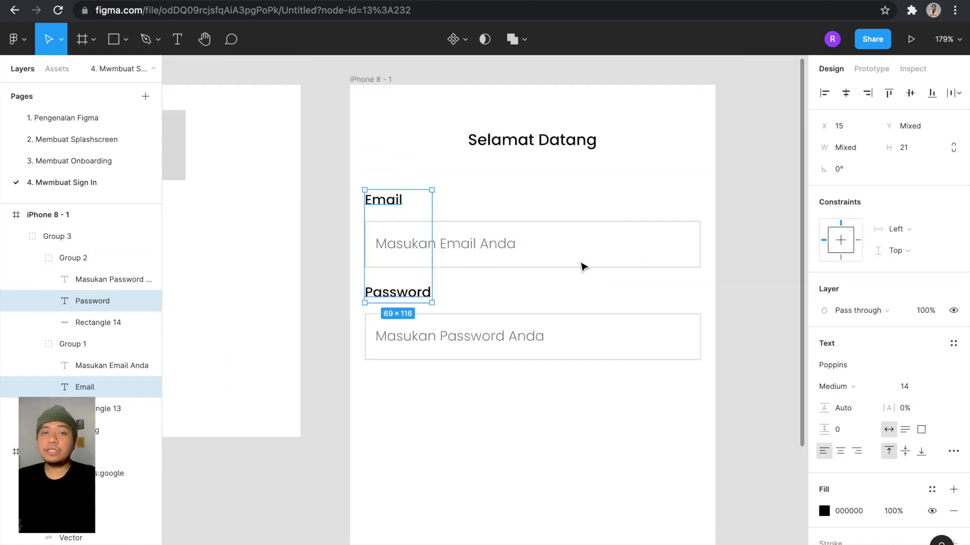
click(851, 387)
click(857, 372)
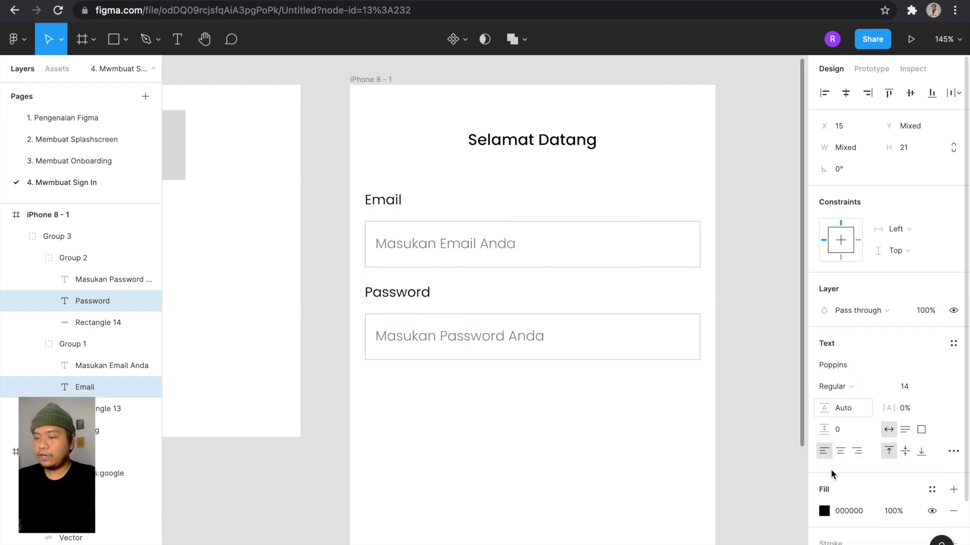
Colour both labels grey 7C898E by sampling the grey swatch with the eyedropper.
click(824, 511)
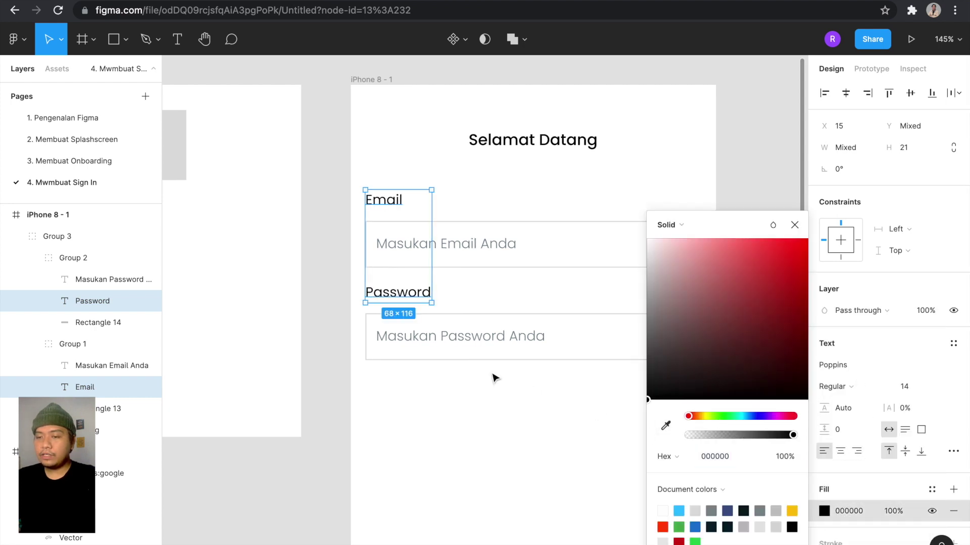
scroll(493, 377, left, 10)
scroll(494, 377, down, 3)
click(656, 431)
key(Escape)
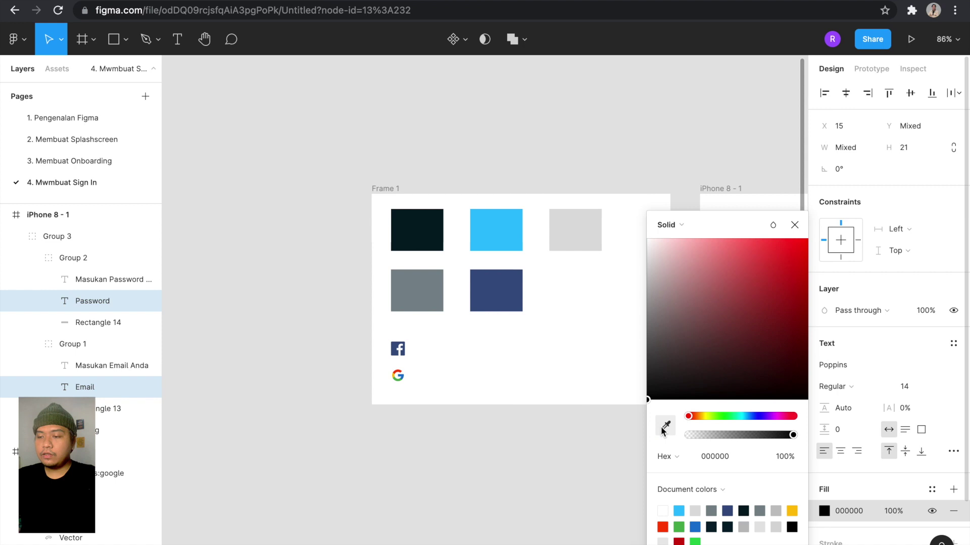
click(662, 430)
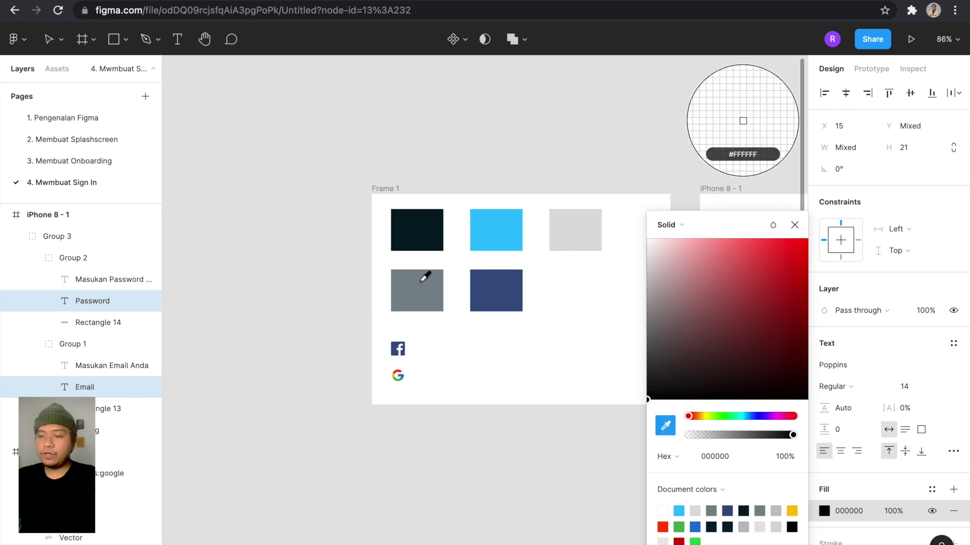
click(423, 285)
scroll(423, 286, right, 5)
scroll(422, 285, up, 5)
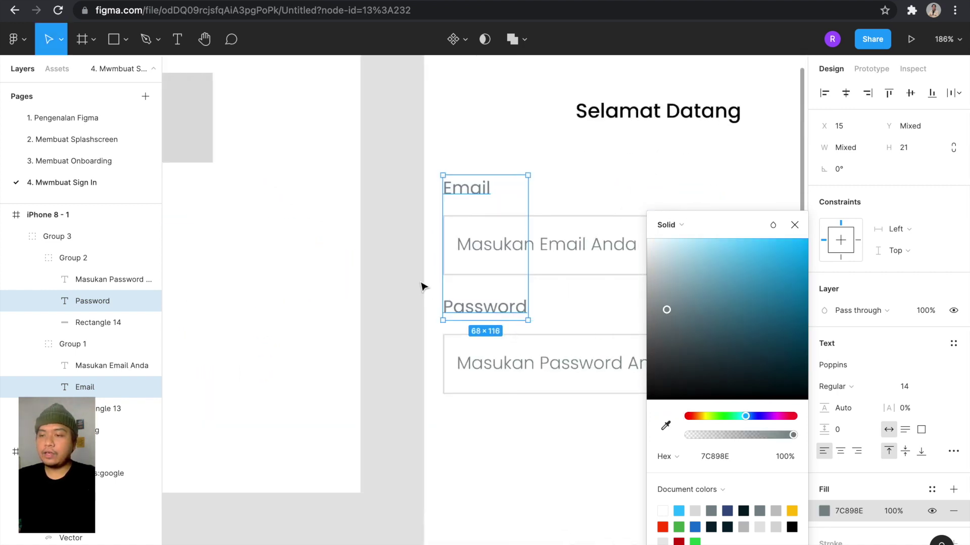
scroll(388, 276, down, 3)
click(388, 276)
scroll(387, 276, down, 5)
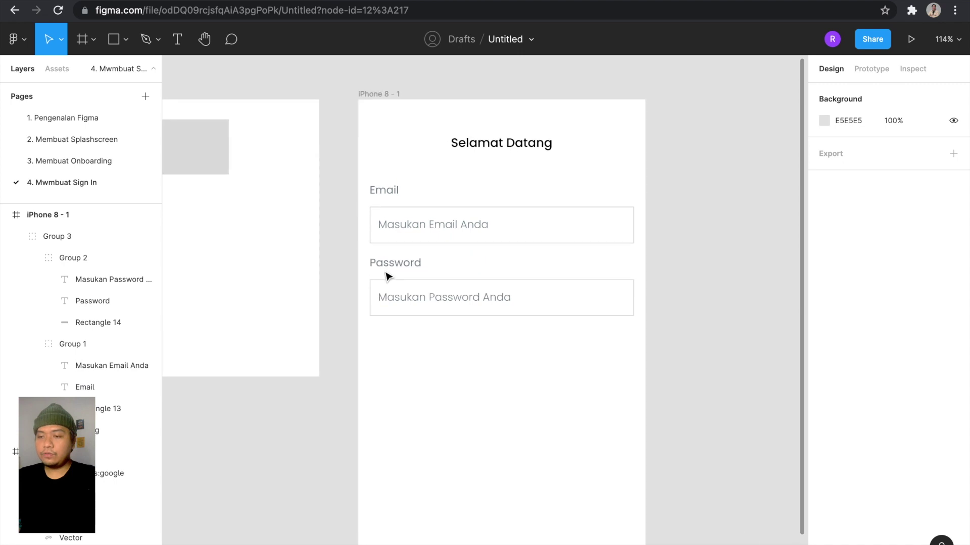
scroll(387, 277, up, 2)
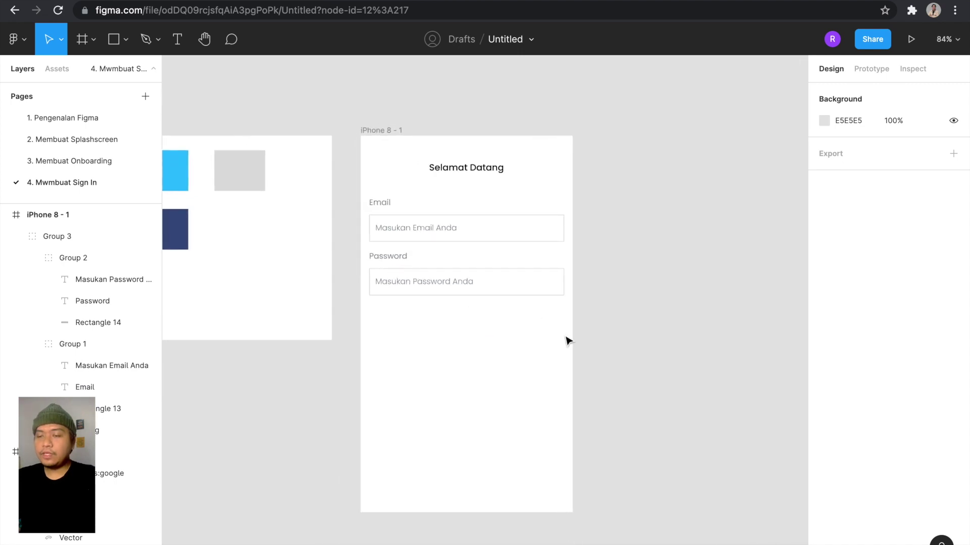
scroll(552, 324, up, 3)
scroll(552, 323, down, 3)
scroll(552, 324, up, 3)
scroll(552, 323, down, 4)
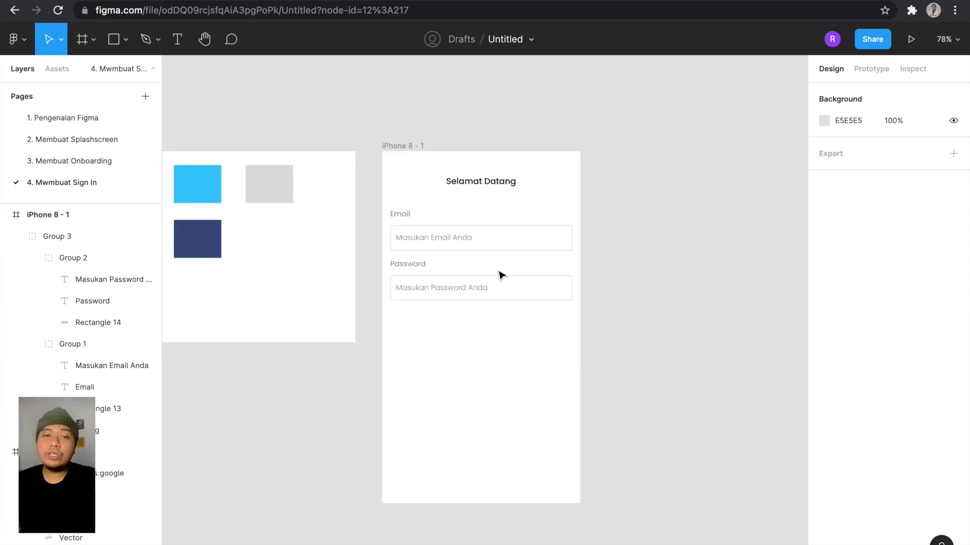
scroll(498, 274, up, 5)
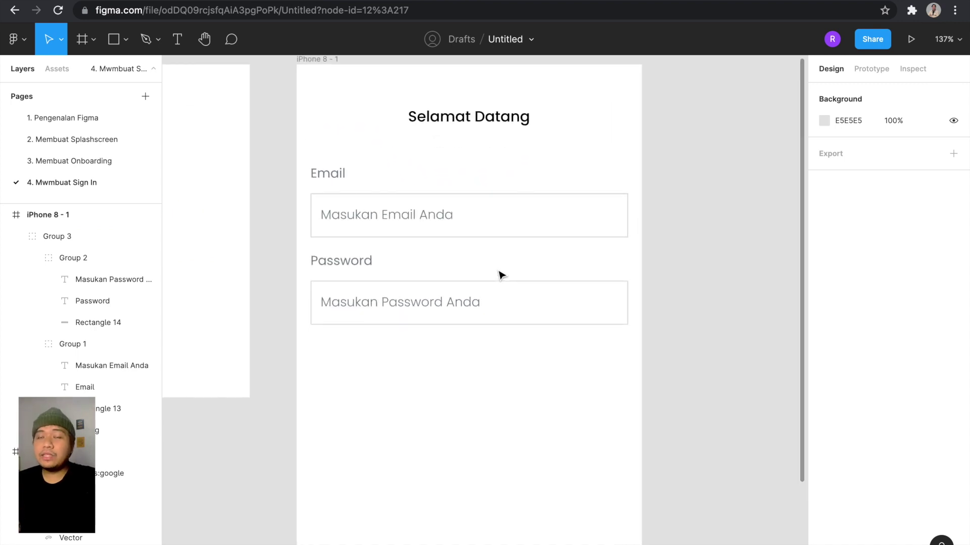
scroll(501, 275, down, 4)
double_click(531, 297)
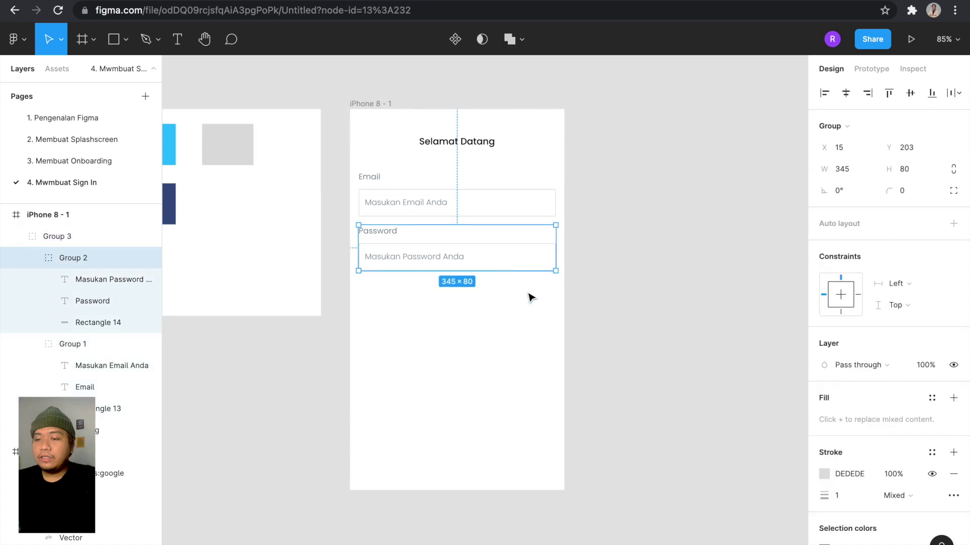
click(598, 297)
scroll(558, 245, down, 2)
click(508, 238)
scroll(508, 238, up, 3)
super+click(509, 238)
scroll(462, 232, down, 3)
click(523, 244)
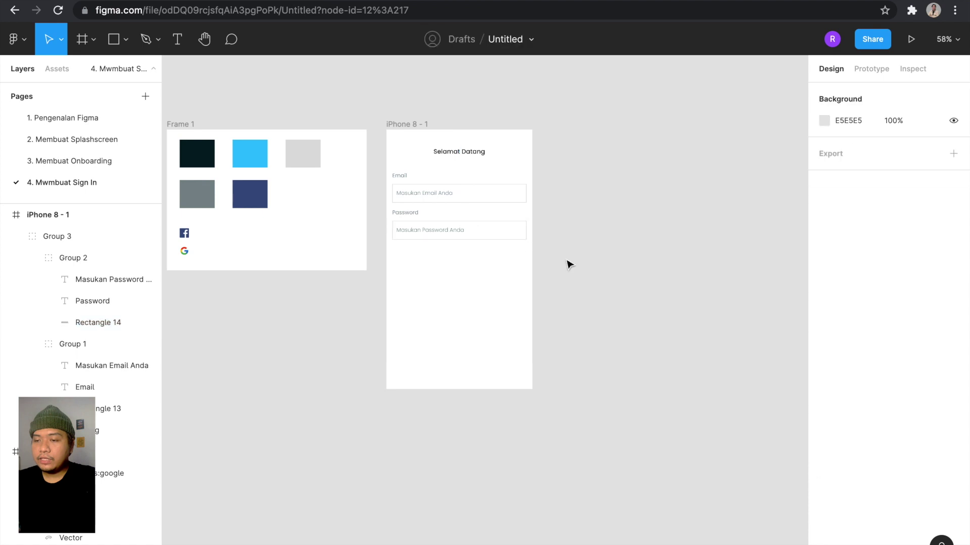
click(497, 237)
super+click(487, 232)
scroll(487, 232, up, 3)
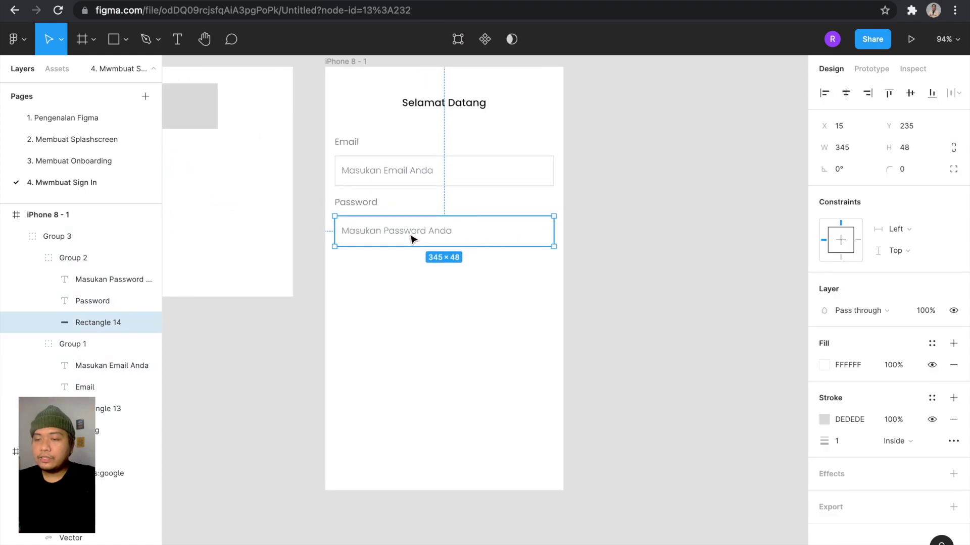
scroll(456, 233, up, 3)
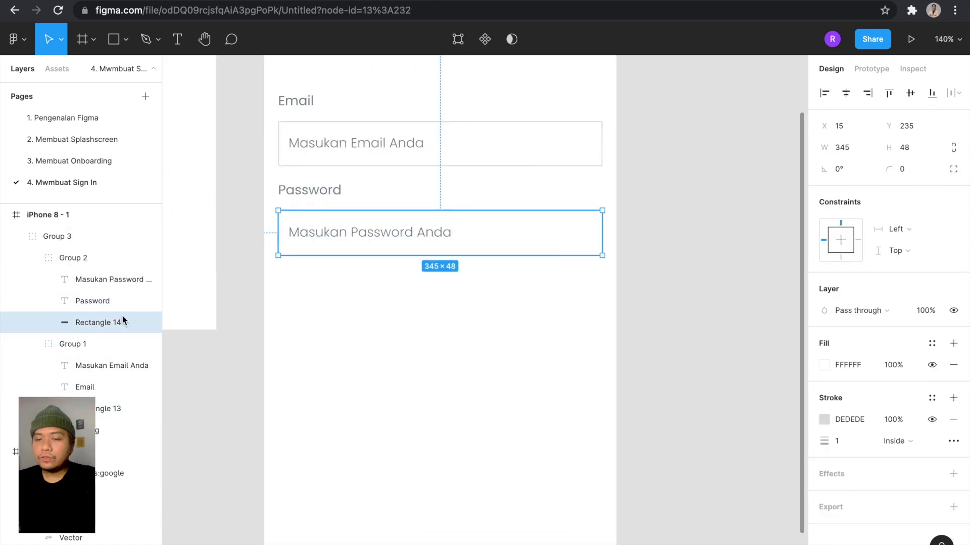
scroll(452, 225, down, 3)
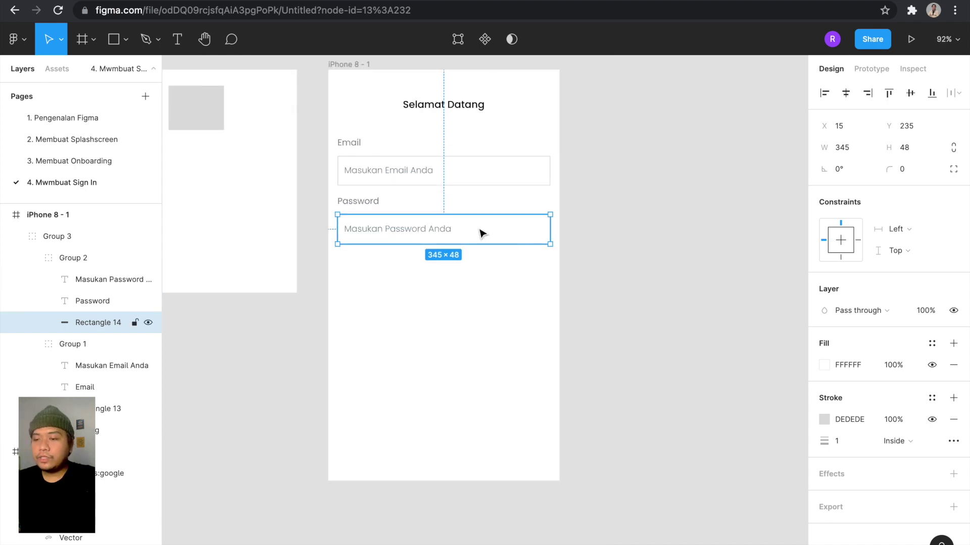
key(ctrl+d)
key(ctrl+z)
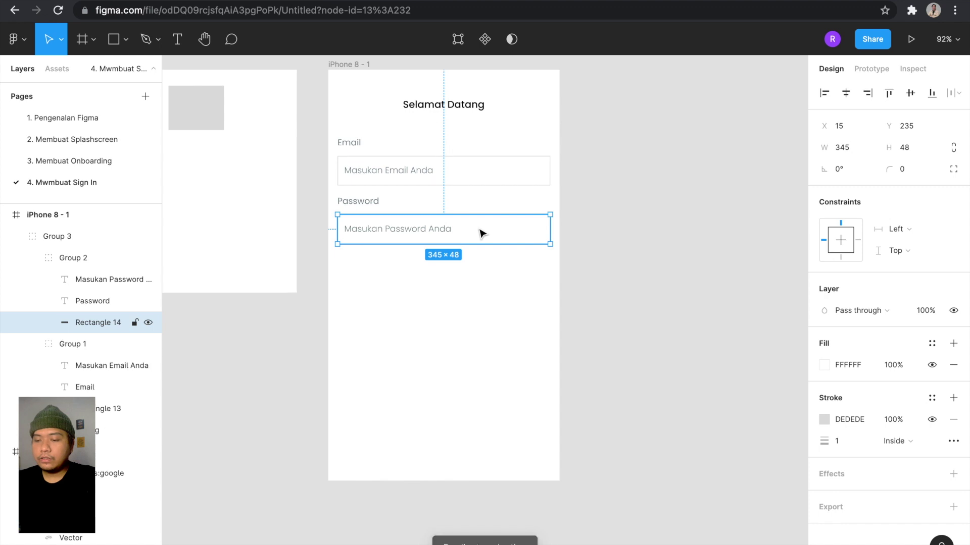
Place a white rectangle copy beside the frame and shift it up and left.
drag(610, 245, 739, 265)
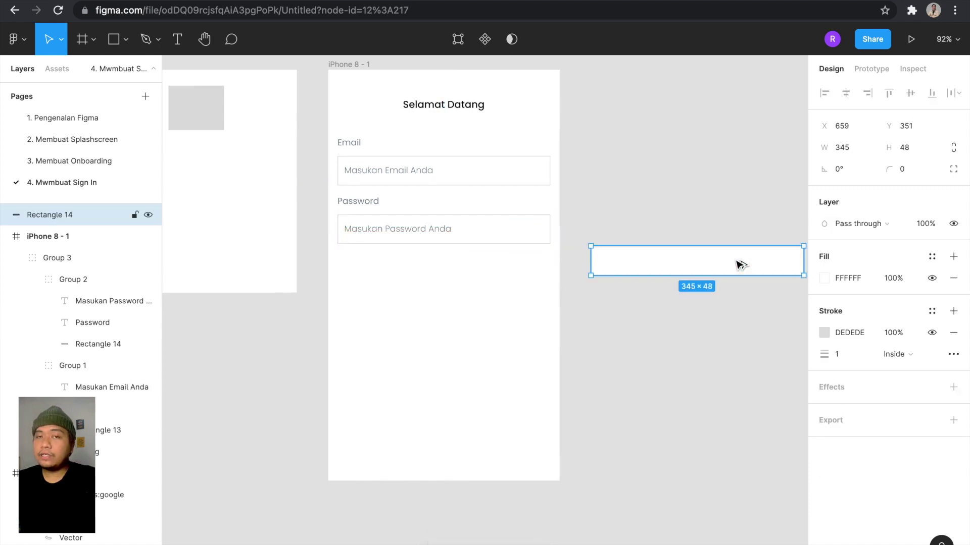
scroll(515, 119, up, 2)
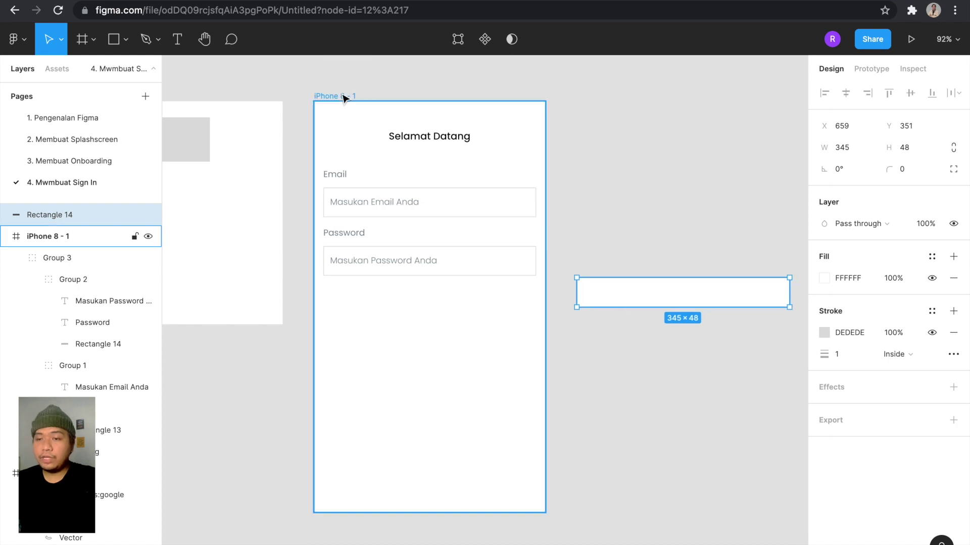
click(343, 97)
click(592, 147)
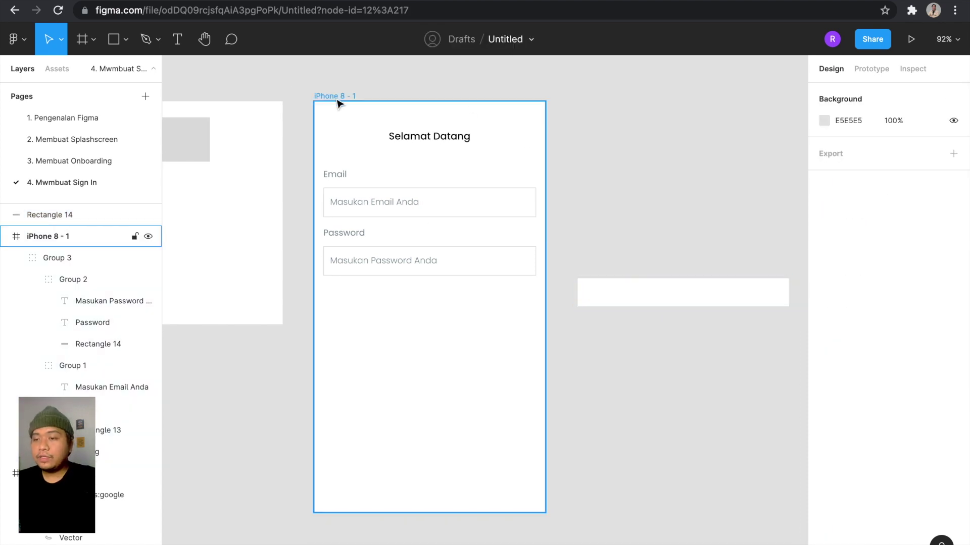
click(586, 297)
click(498, 268)
click(630, 305)
click(504, 266)
click(611, 303)
drag(612, 303, 596, 288)
Select password box Rectangle 14 inside Group 3 and Alt-drag a duplicate beside the frame.
click(353, 99)
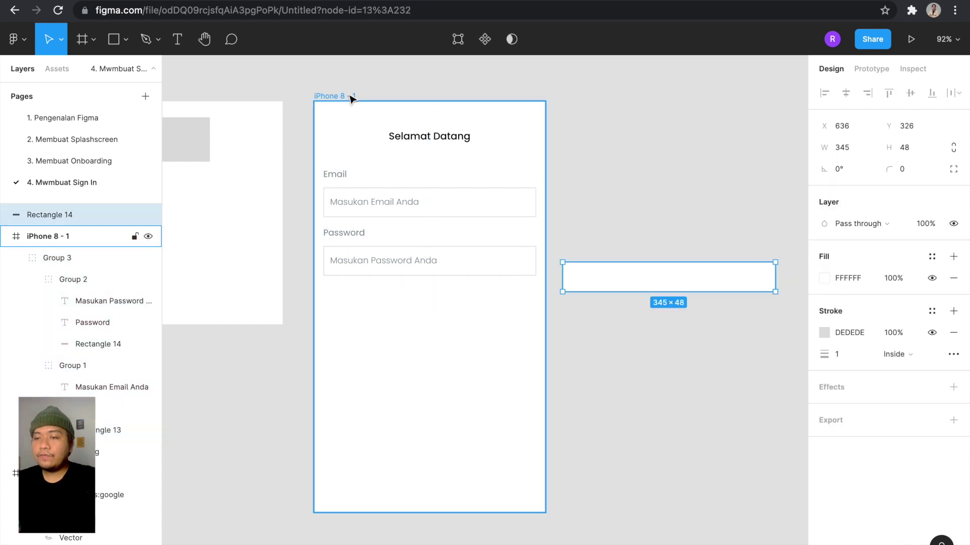
click(493, 236)
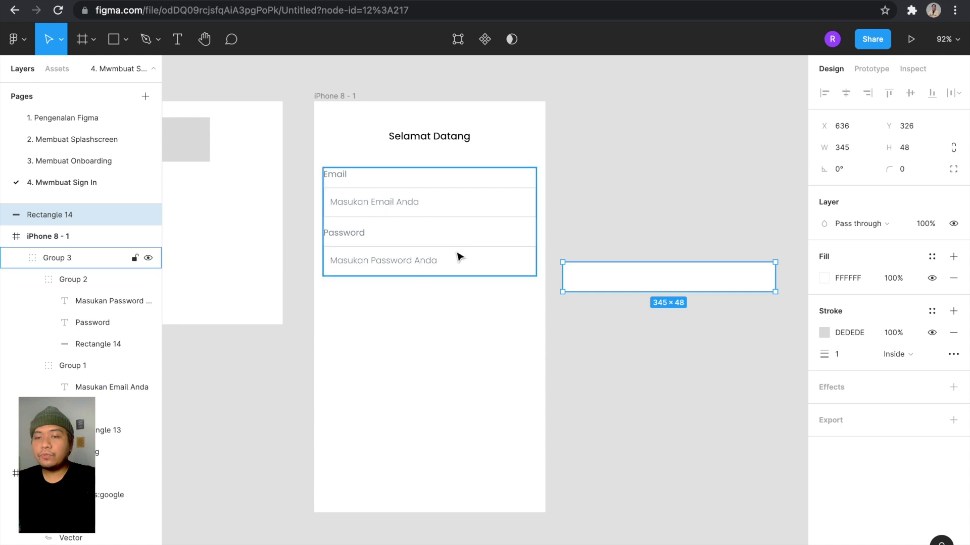
double_click(520, 260)
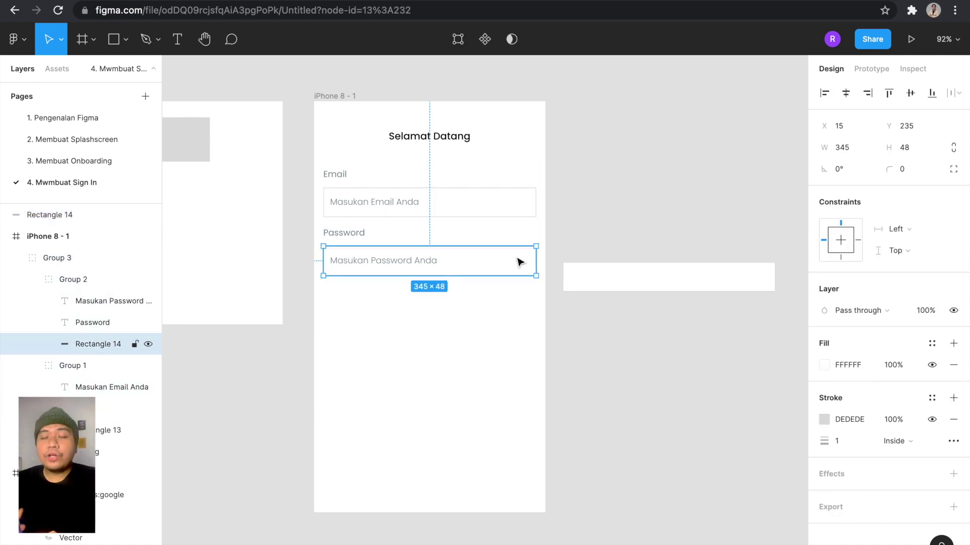
click(567, 236)
click(432, 256)
click(435, 259)
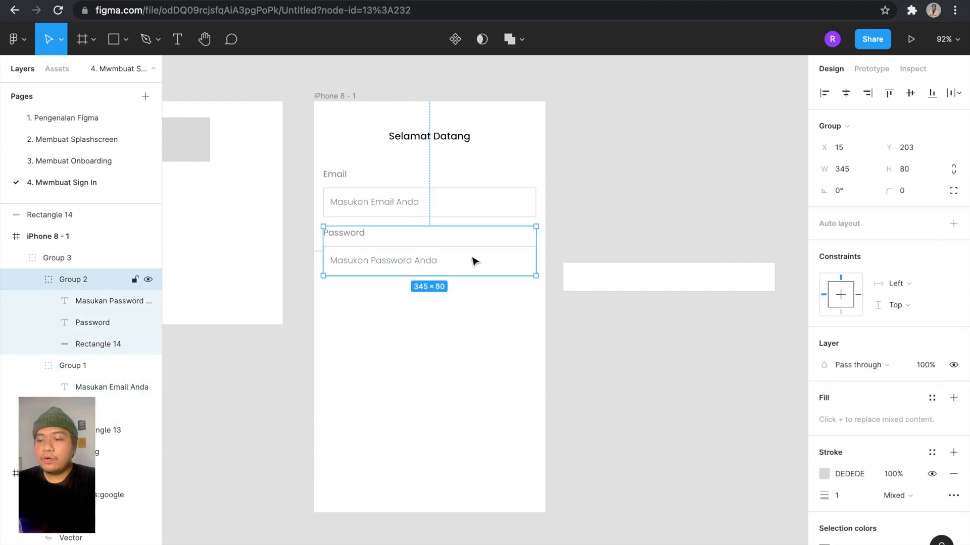
click(474, 261)
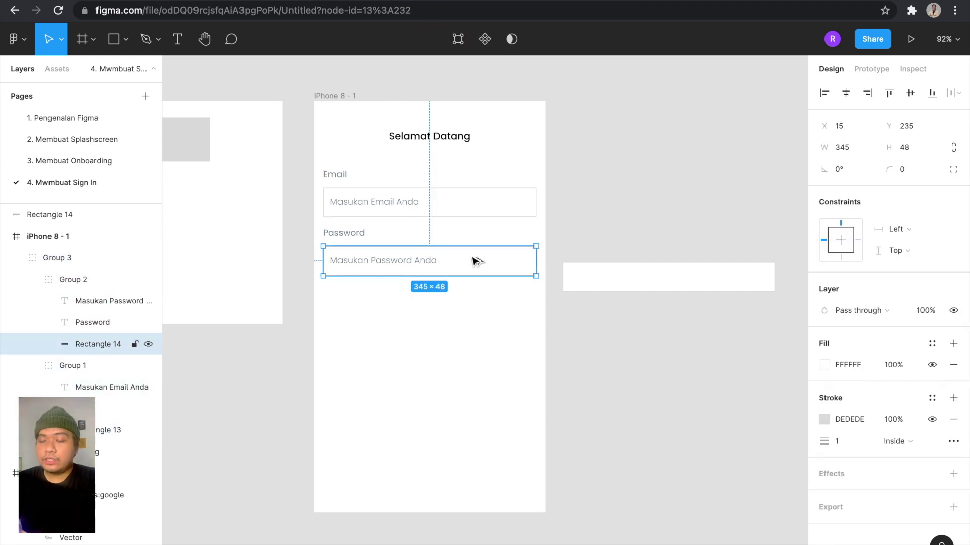
drag(473, 261, 716, 213)
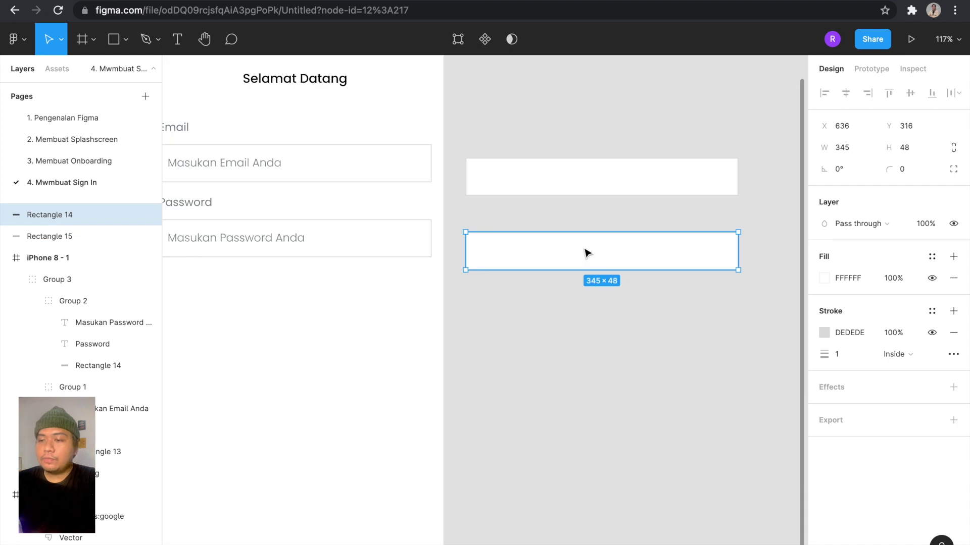
Fill the copied box with the blue swatch.
click(546, 221)
click(551, 251)
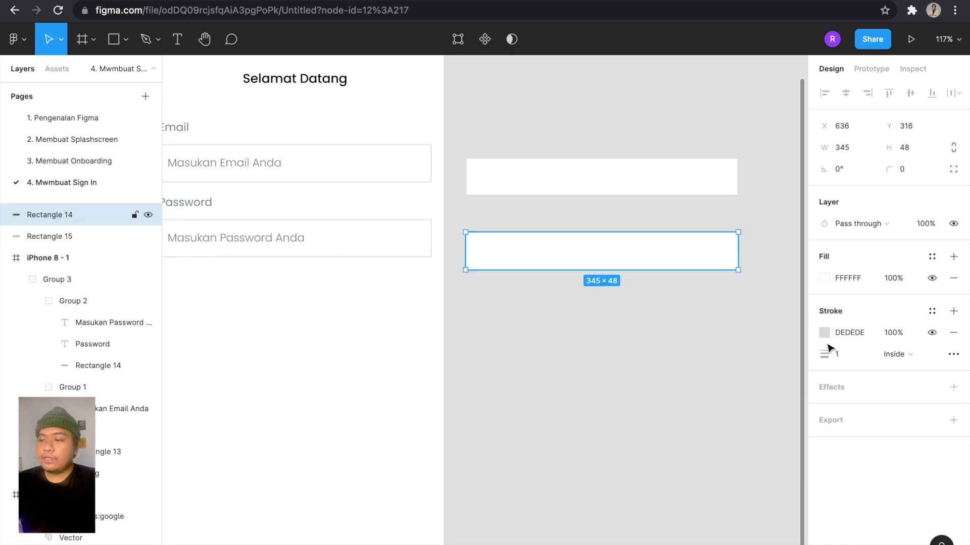
click(824, 278)
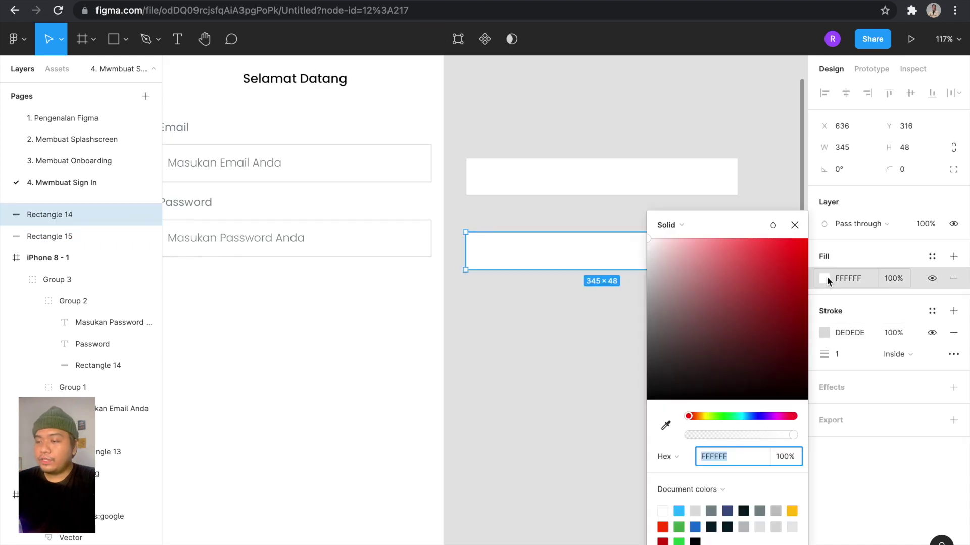
click(679, 511)
click(574, 417)
click(605, 265)
scroll(603, 263, down, 3)
click(601, 326)
Add a white (fff) Medium 'Login' text label centred on the blue box.
key(t)
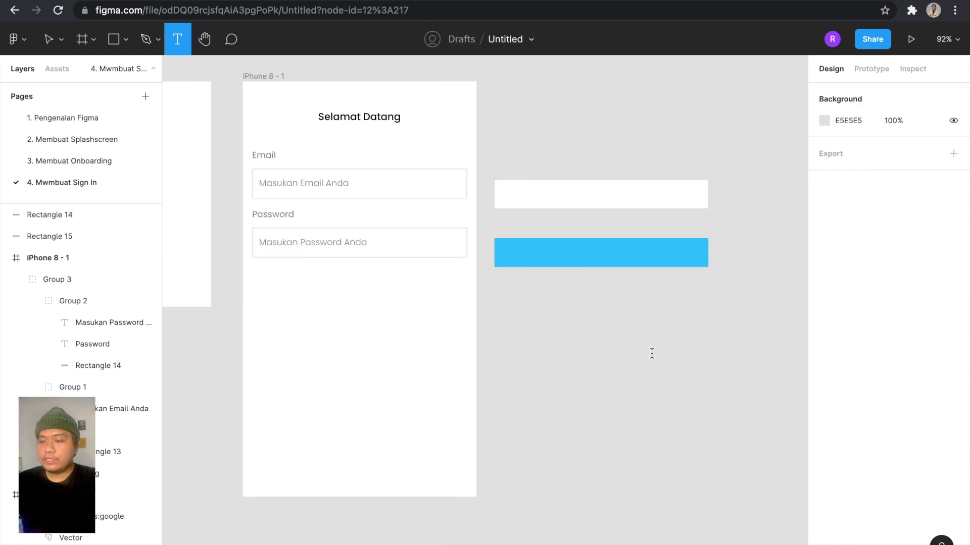
click(652, 353)
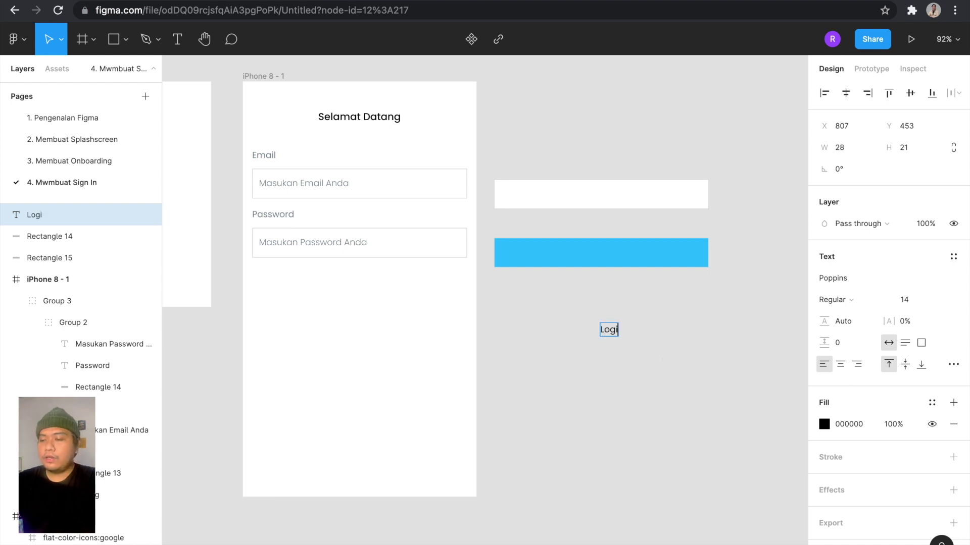
key(Escape)
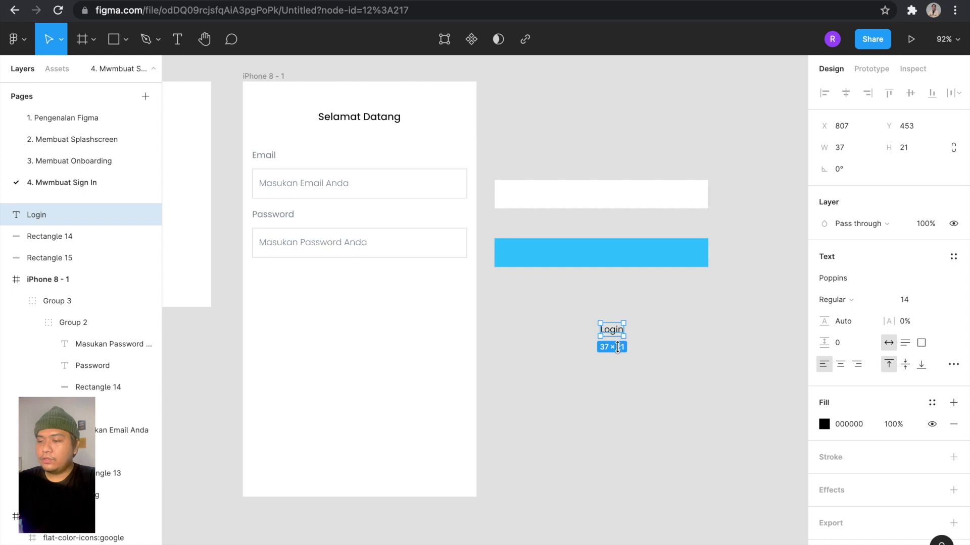
click(824, 425)
text(fff)
key(Return)
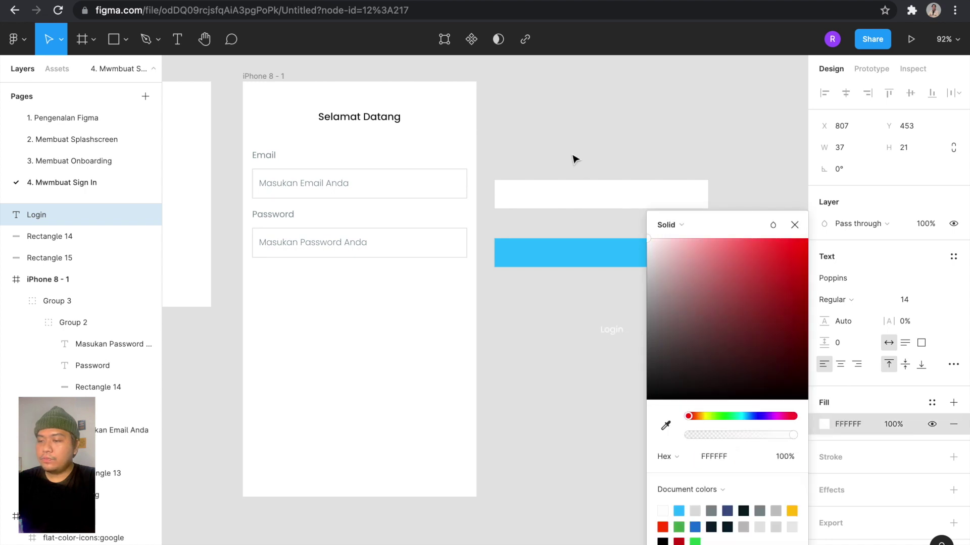
click(853, 301)
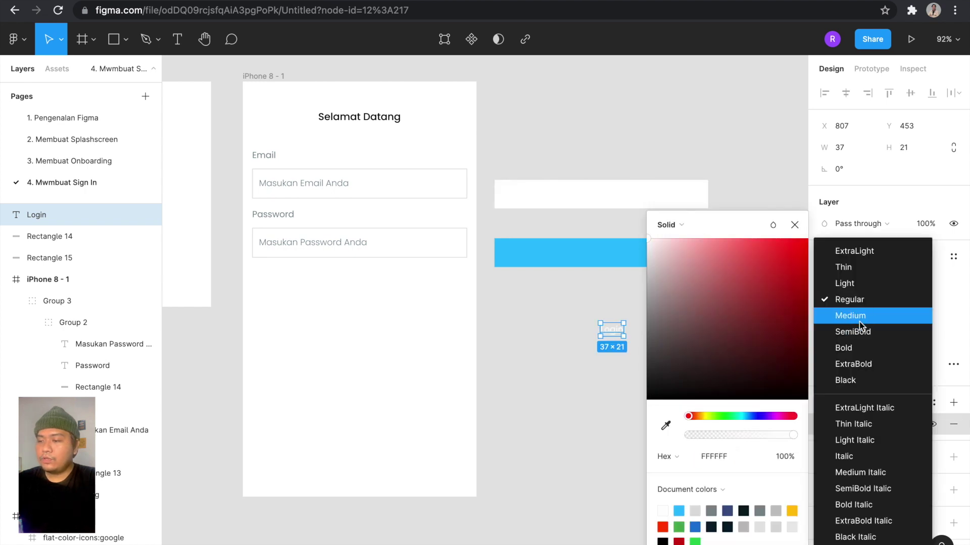
click(852, 316)
click(570, 323)
drag(611, 330, 601, 252)
click(610, 235)
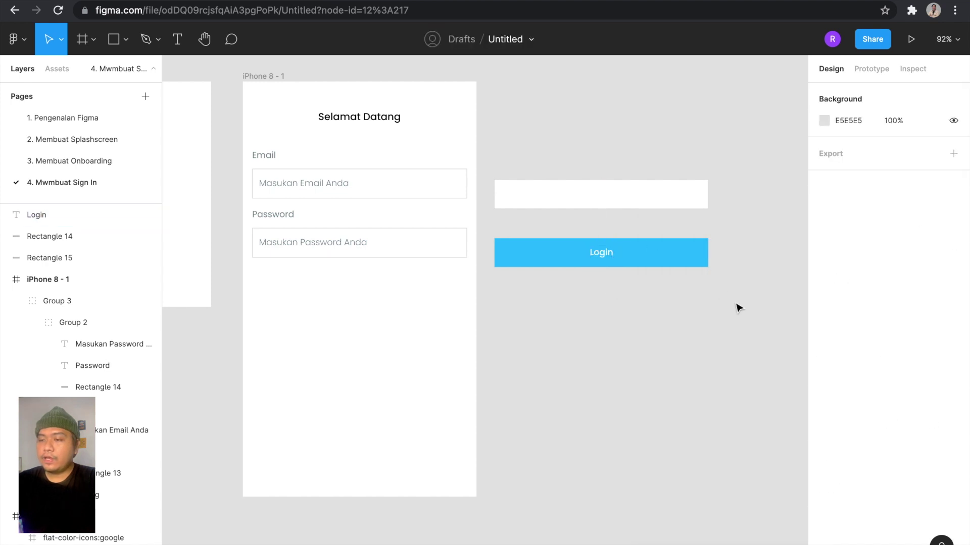
Group the Login text with the blue box and place it below the Password field.
drag(717, 300, 489, 227)
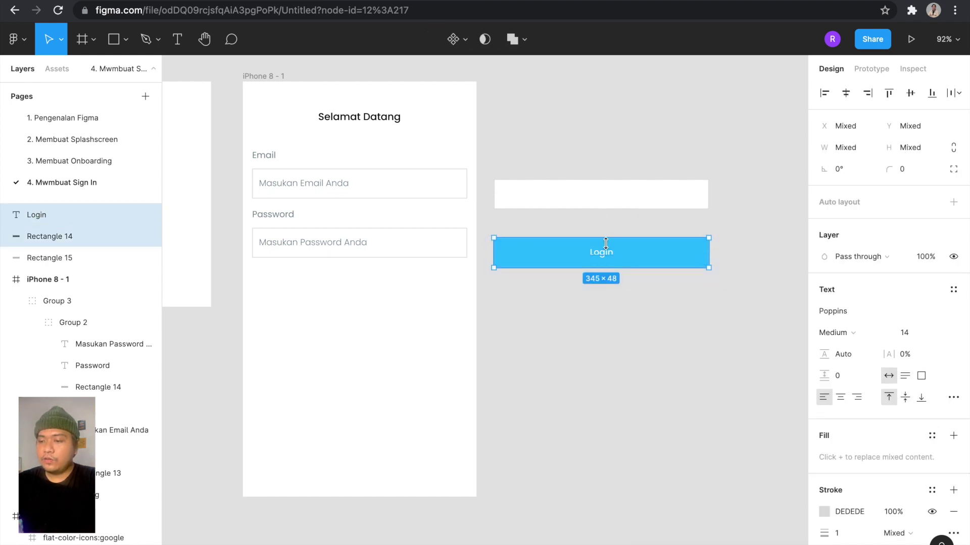
key(ctrl+g)
drag(582, 256, 338, 284)
key(alt)
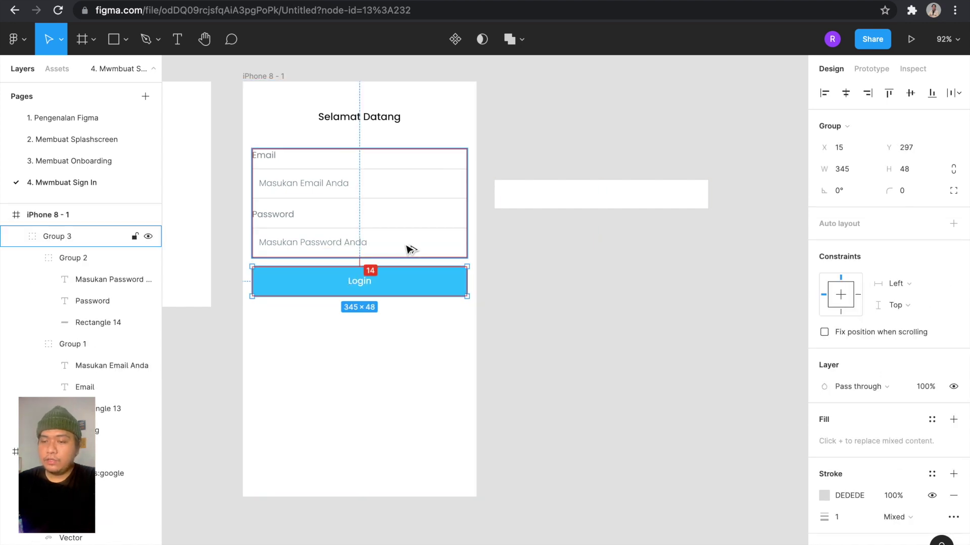
click(621, 330)
Reselect the Login button group to check its 15 px gap below Password.
scroll(621, 329, left, 2)
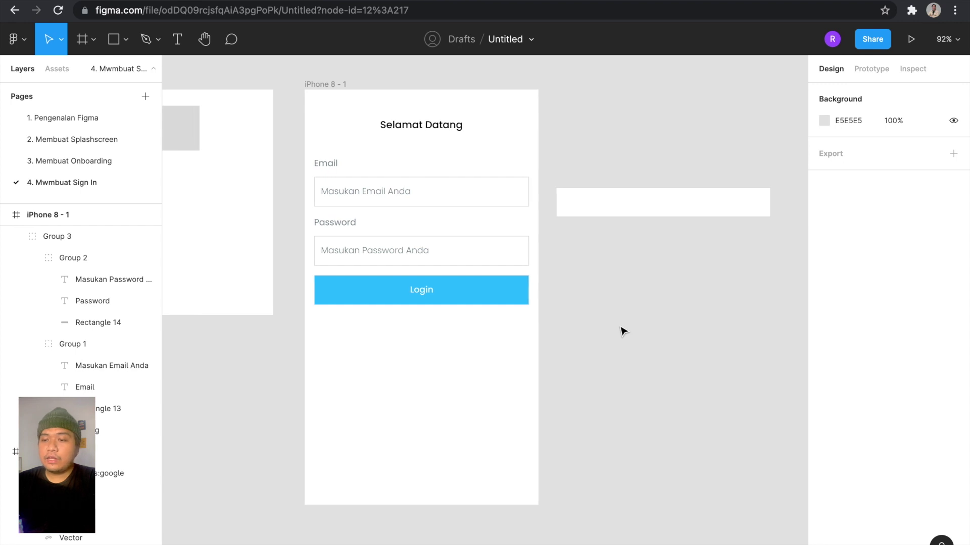
scroll(621, 329, left, 2)
click(462, 279)
scroll(462, 278, up, 2)
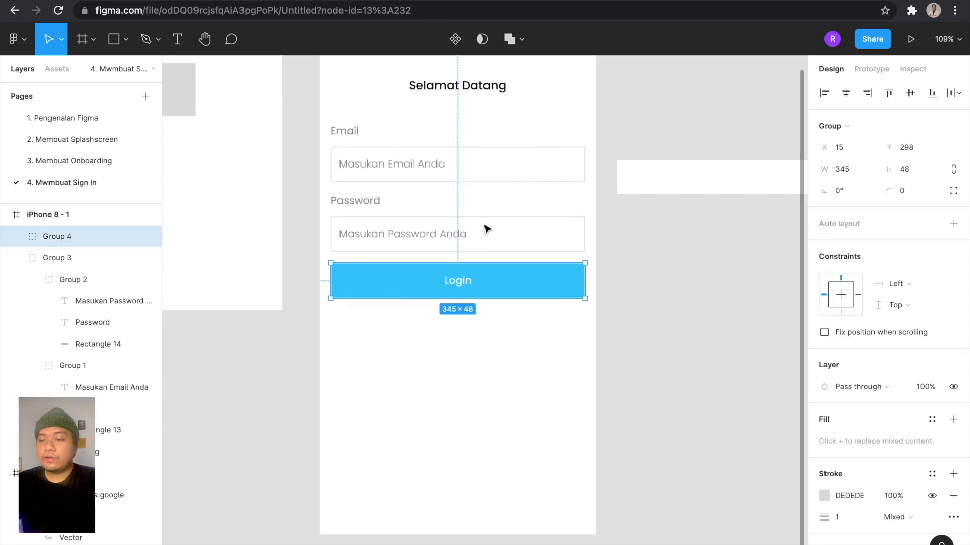
scroll(486, 229, down, 3)
key(alt)
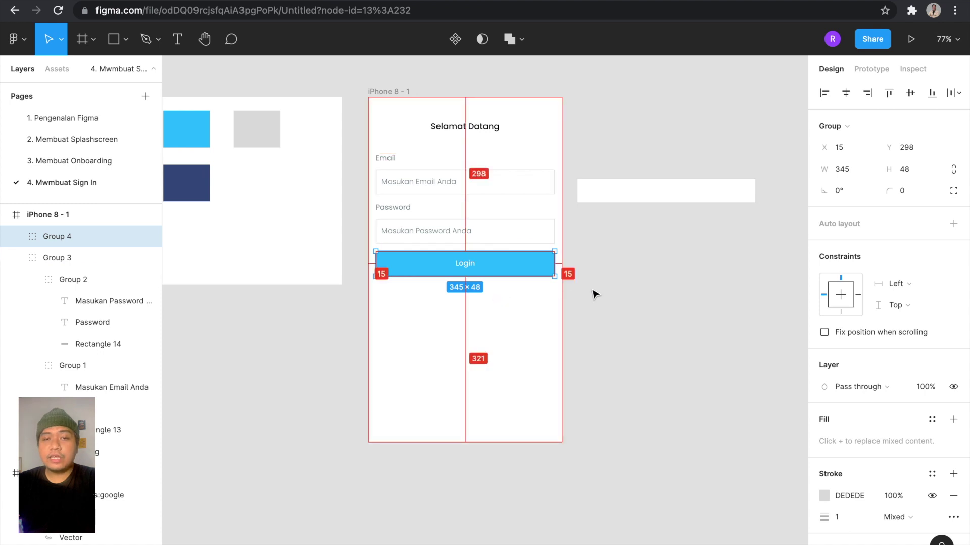
click(627, 279)
click(481, 269)
scroll(480, 268, down, 3)
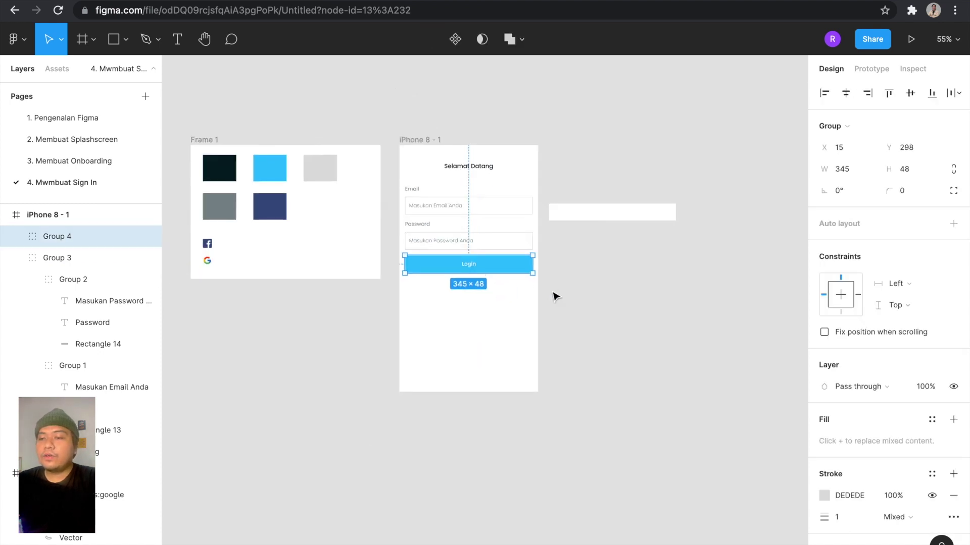
click(556, 297)
scroll(556, 296, up, 3)
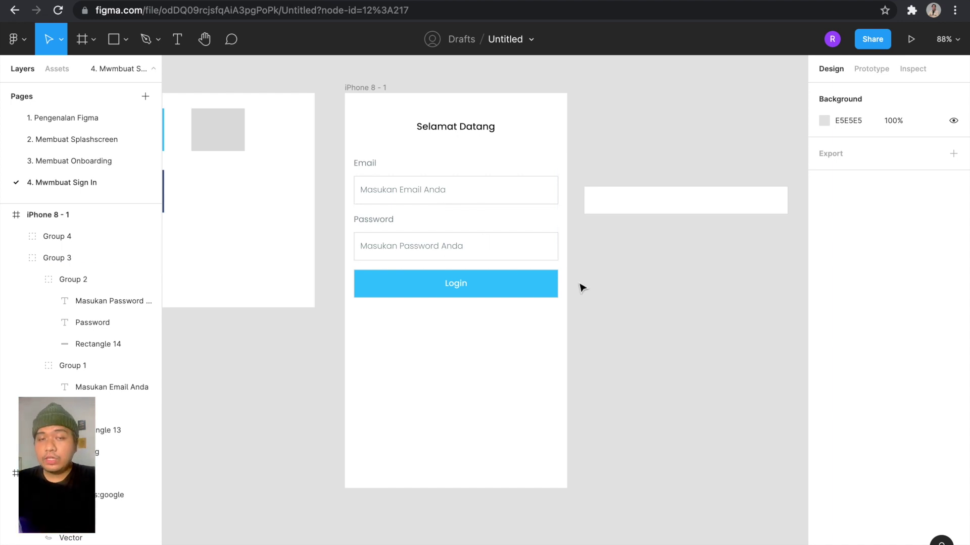
Add the text 'Lupa Password' beside the frame in Regular weight.
key(t)
click(589, 301)
text(Lupa Password)
key(Escape)
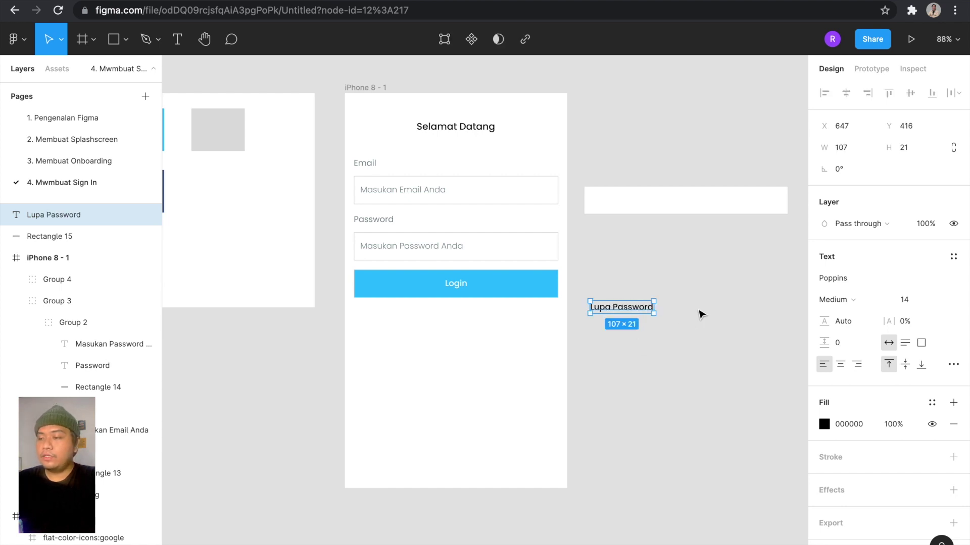
click(863, 302)
click(859, 284)
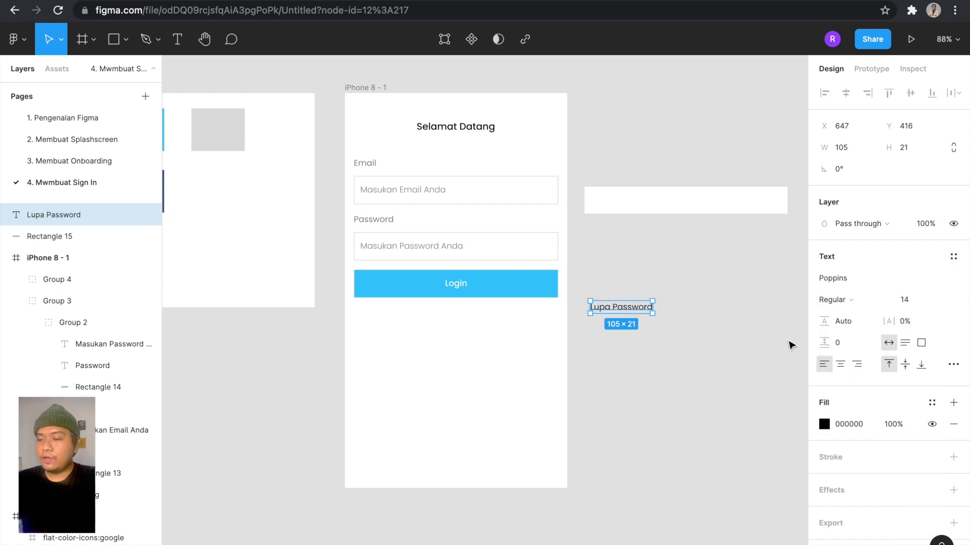
Move the Lupa Password? text under the Login button.
click(824, 424)
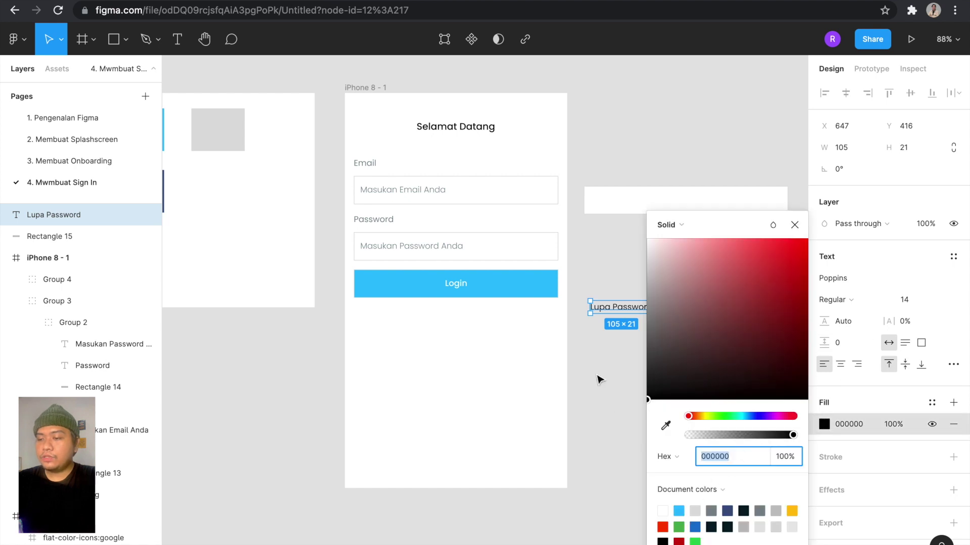
click(607, 350)
drag(642, 309, 474, 329)
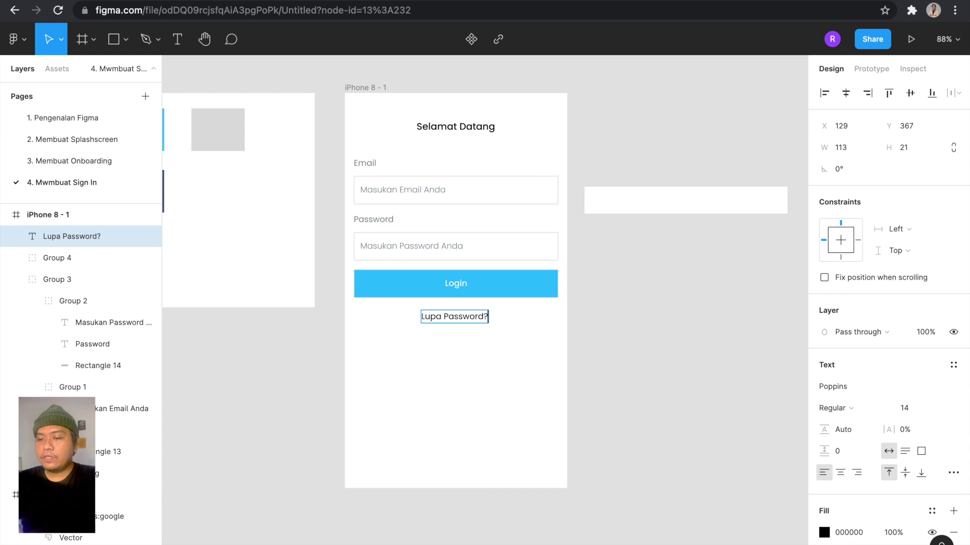
click(579, 352)
click(500, 343)
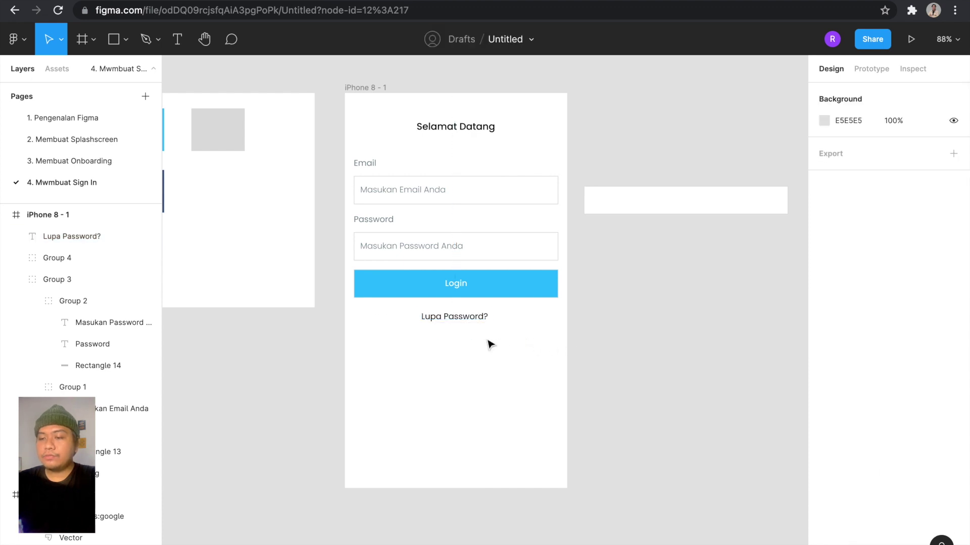
scroll(489, 345, up, 3)
click(465, 352)
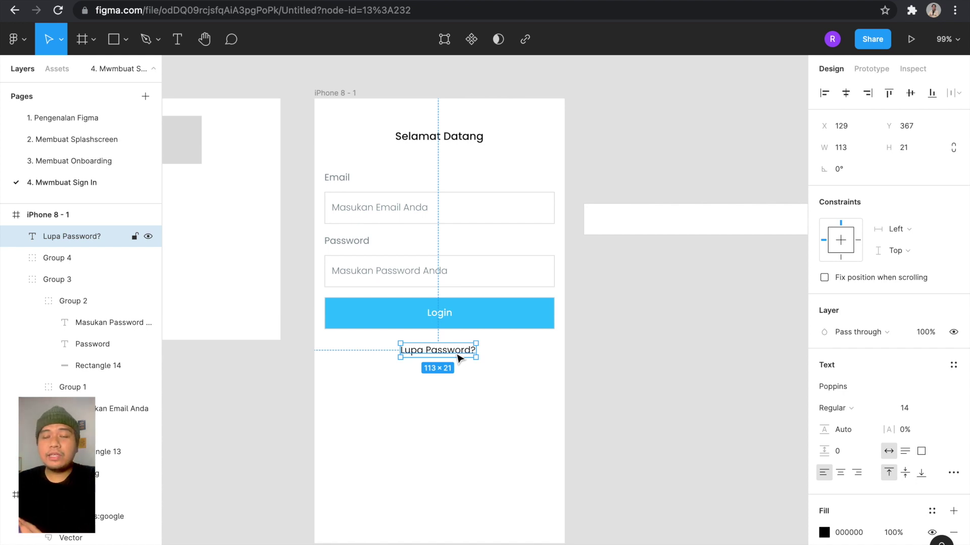
Make the Lupa Password? text blue 29BFFF from the document colours.
scroll(546, 297, left, 1)
scroll(547, 297, down, 1)
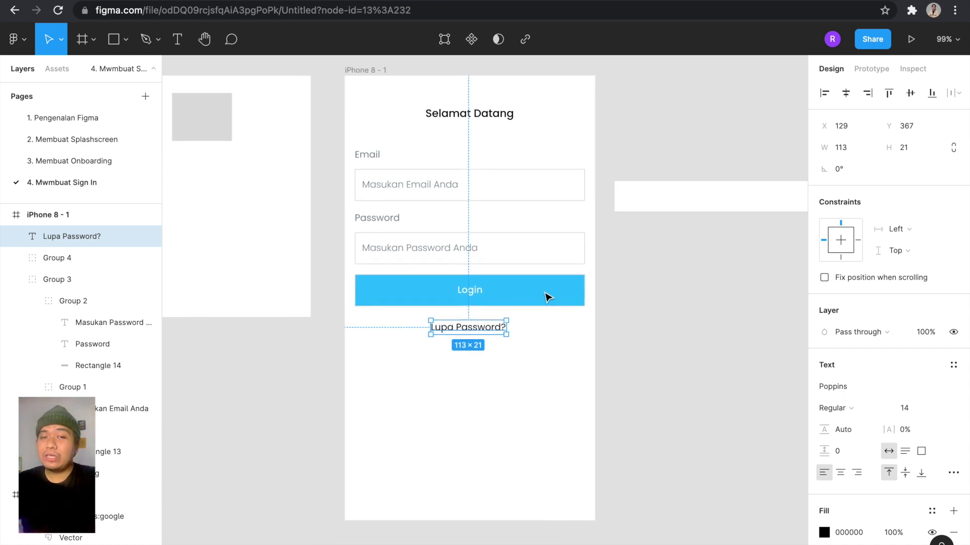
click(538, 344)
click(484, 332)
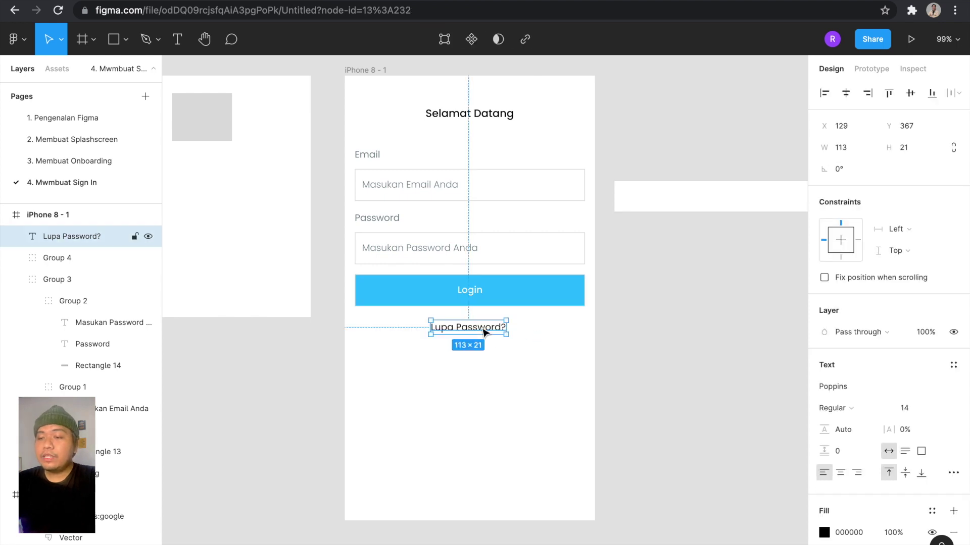
scroll(484, 332, up, 1)
scroll(483, 332, right, 1)
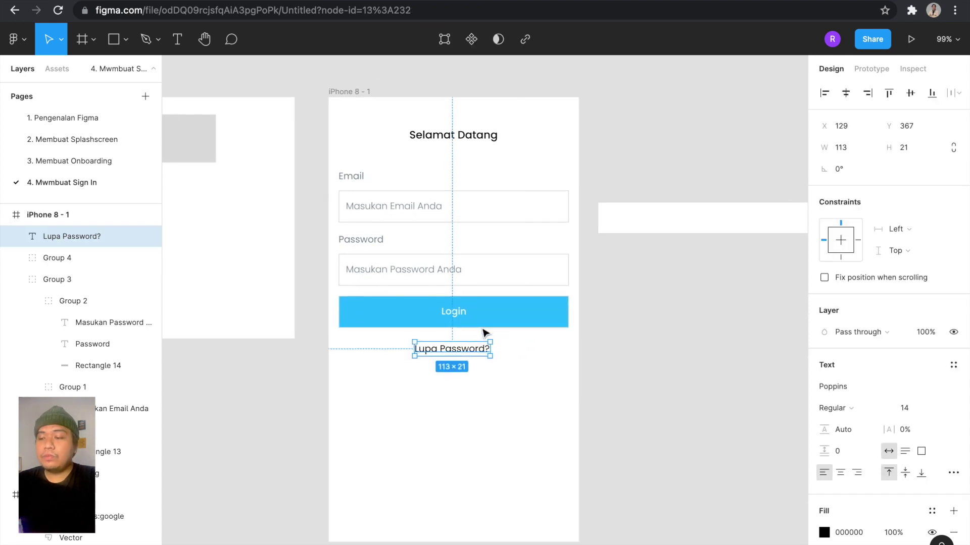
click(824, 532)
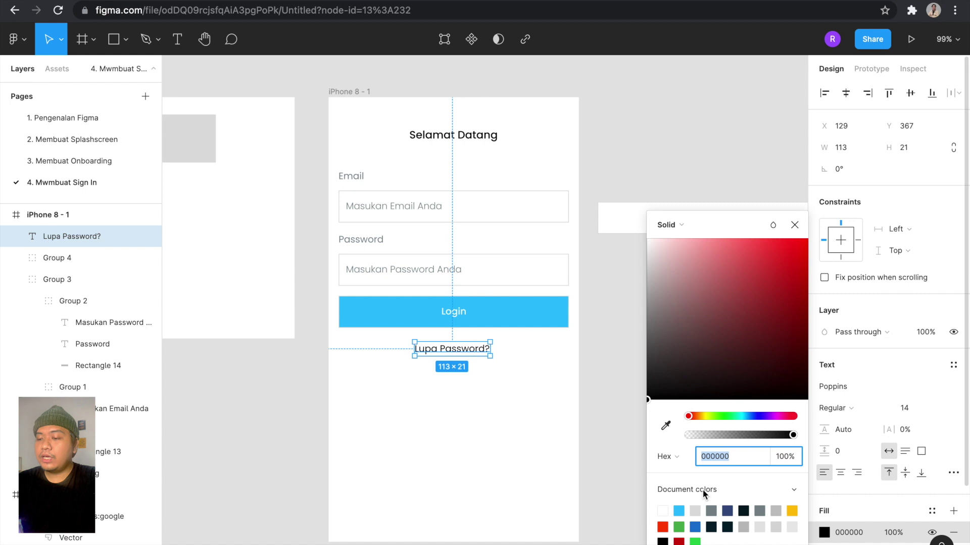
click(680, 510)
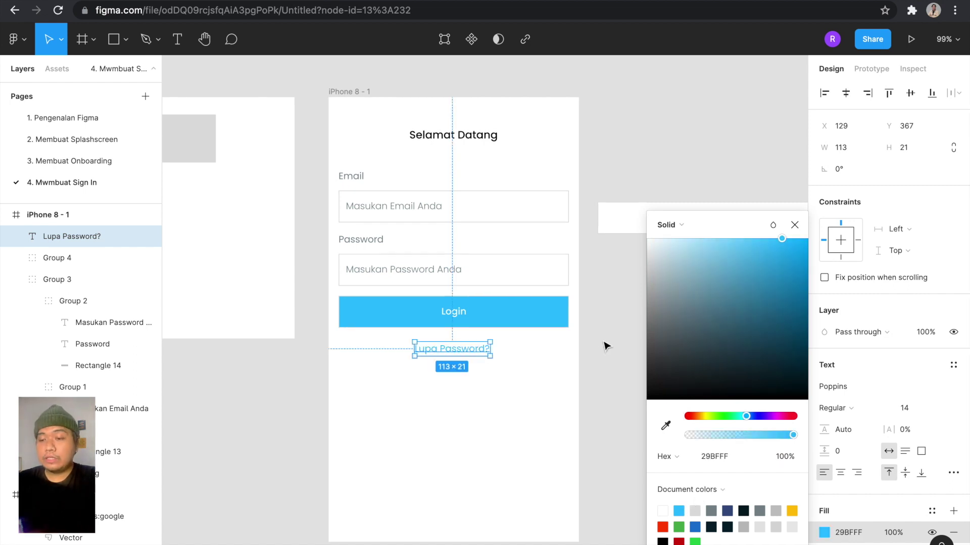
click(604, 341)
Nudge the link up to sit 15 px below the Login button.
click(468, 355)
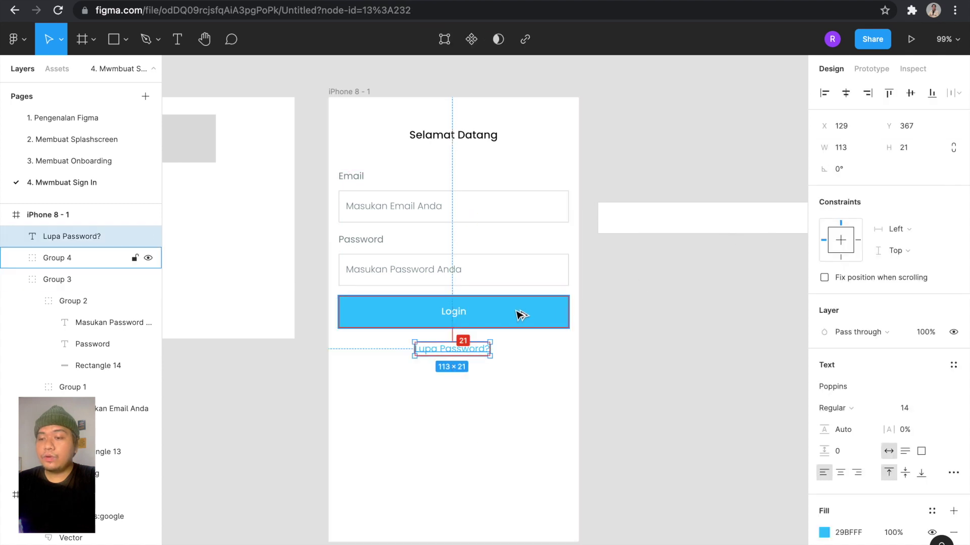
key(Up)
key(Up)
key(Up)
key(Up)
key(Up)
key(Up)
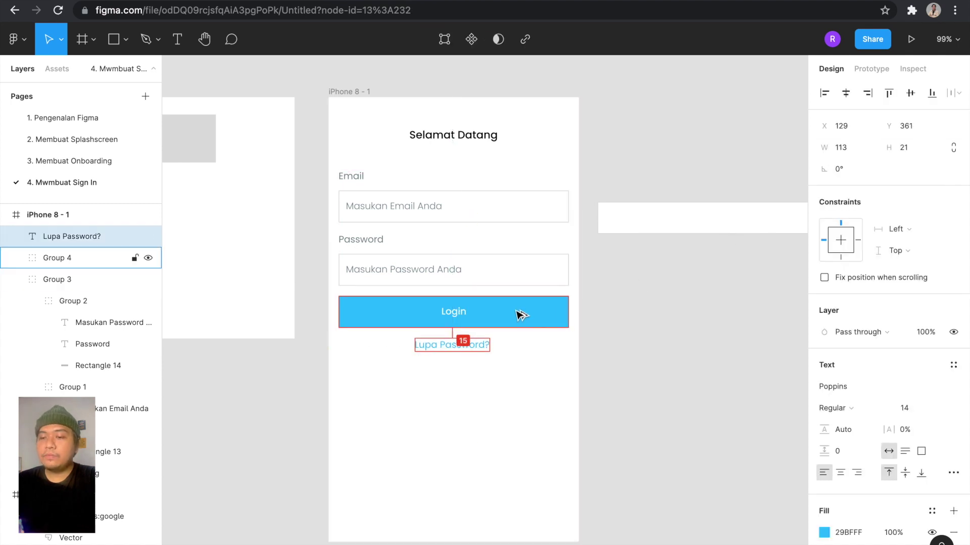
click(520, 314)
click(541, 368)
click(476, 347)
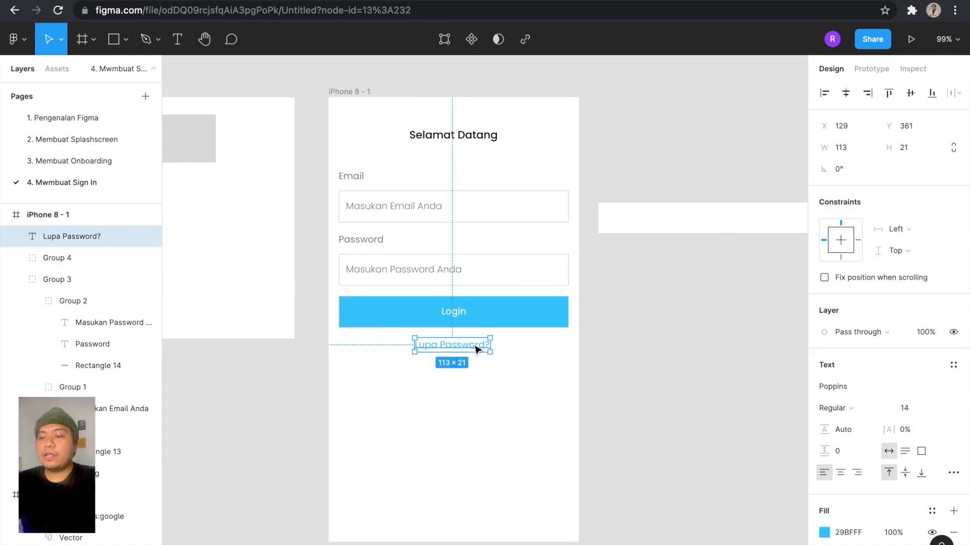
key(Escape)
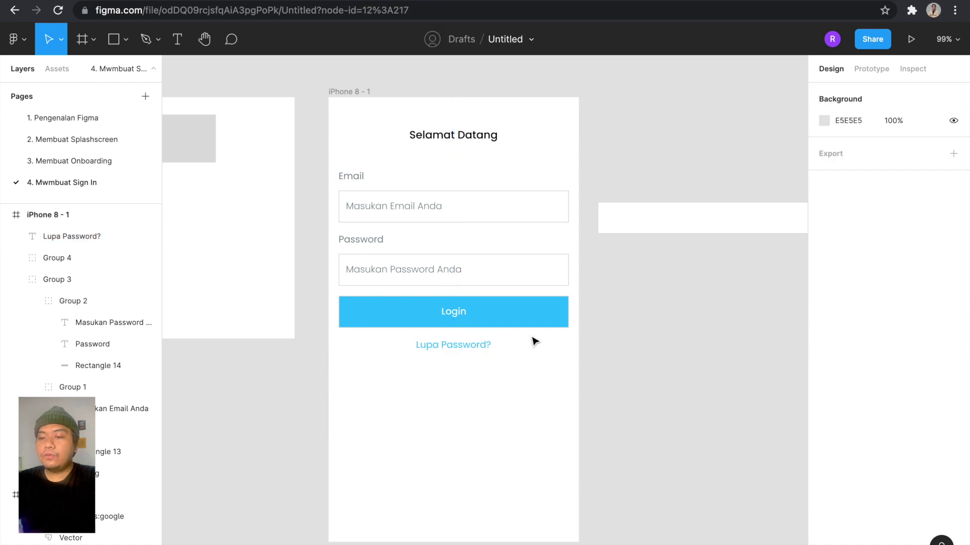
scroll(580, 305, down, 1)
scroll(494, 336, right, 1)
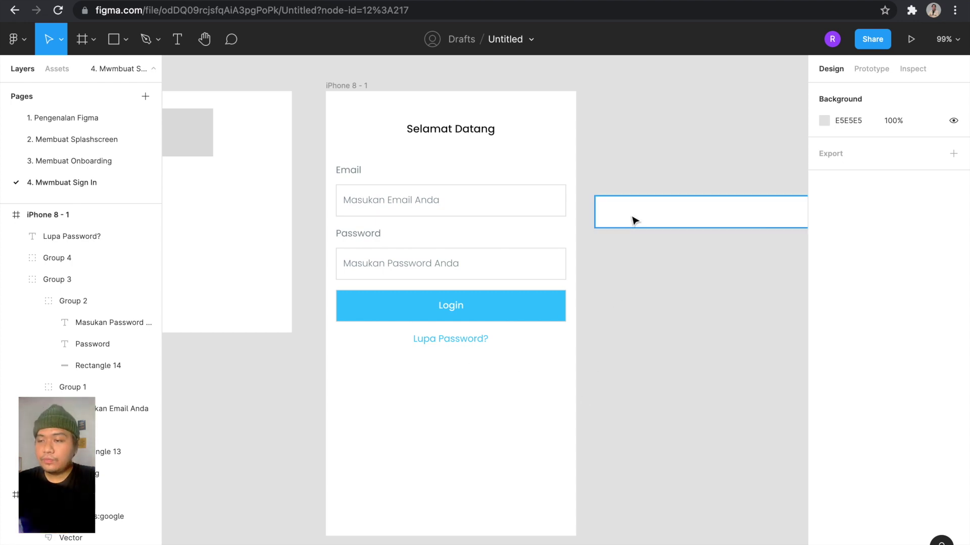
Shift the white side rectangle further to the right.
drag(632, 219, 757, 216)
key(Escape)
scroll(558, 296, up, 3)
scroll(558, 296, down, 2)
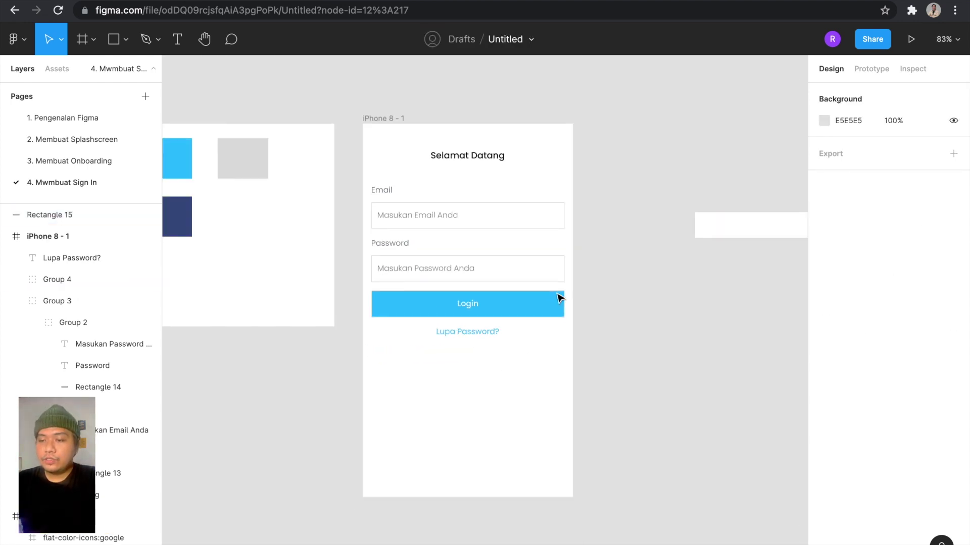
scroll(556, 295, down, 1)
scroll(599, 318, up, 1)
scroll(600, 318, up, 2)
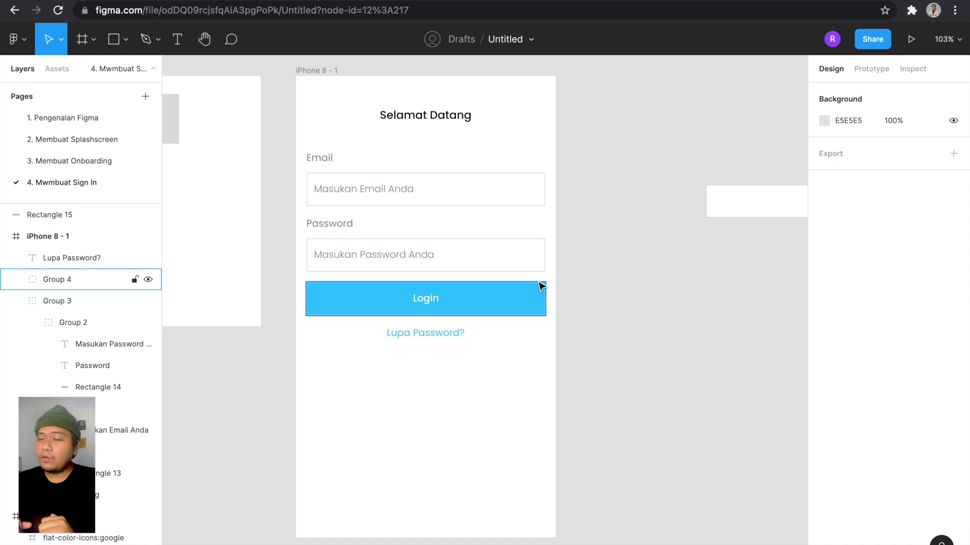
Duplicate the Login button group and place the copy 25 px below 'Lupa Password?'.
click(469, 300)
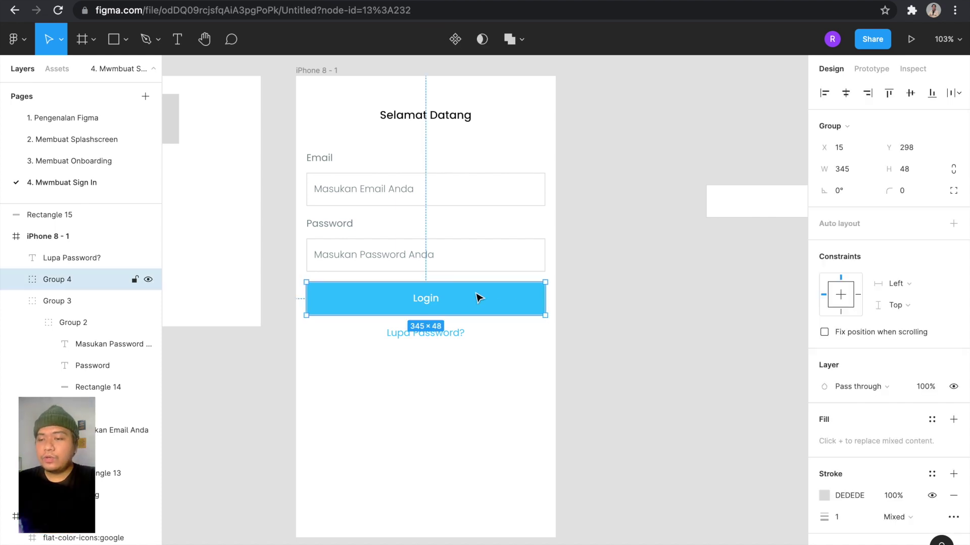
scroll(475, 297, down, 3)
key(alt)
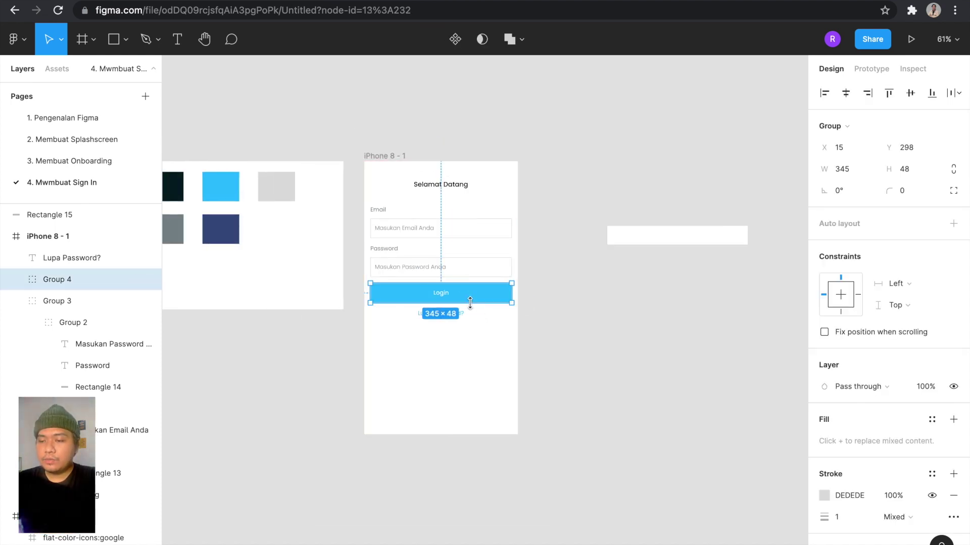
scroll(473, 295, up, 2)
drag(474, 295, 477, 346)
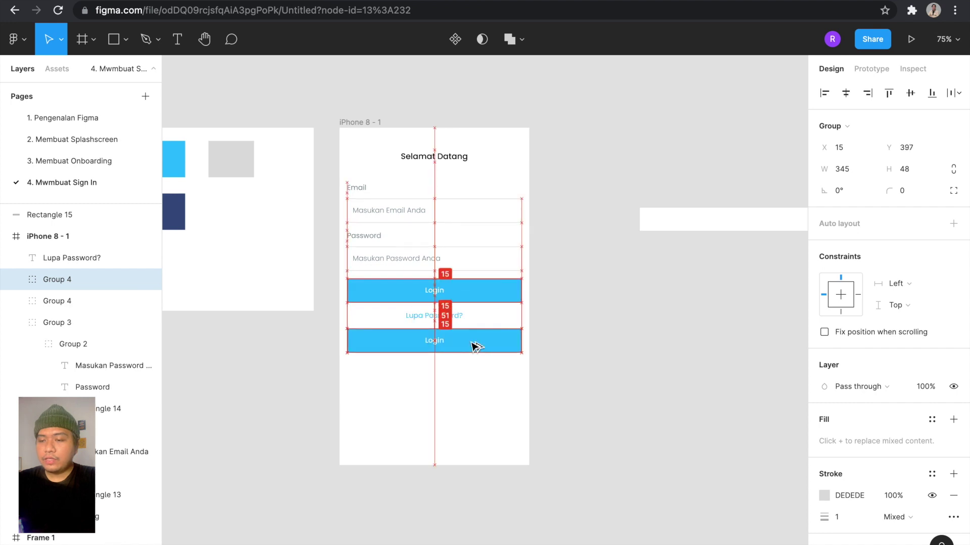
scroll(478, 346, up, 3)
key(ctrl+z)
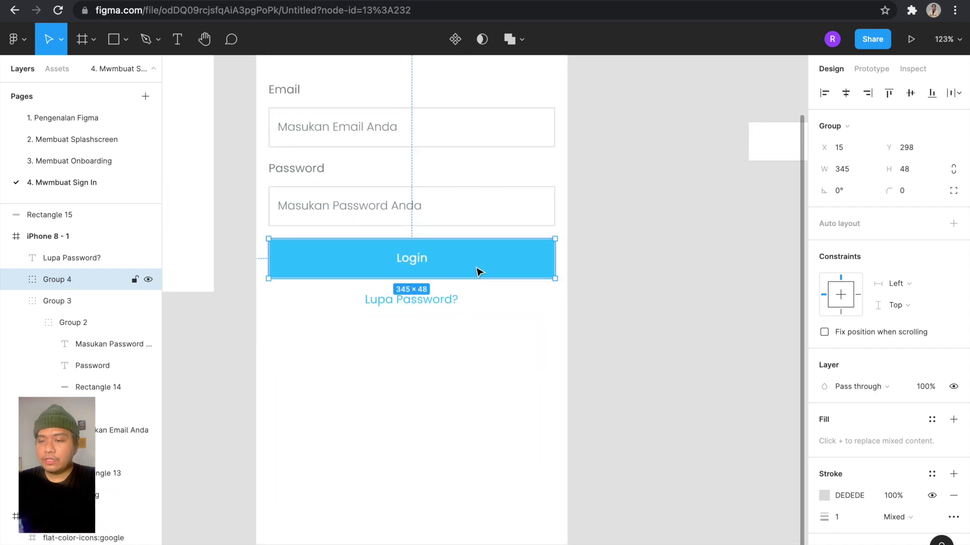
drag(482, 272, 479, 354)
key(Down)
key(Down)
key(Down)
key(Down)
key(Down)
key(Down)
key(Down)
key(Down)
key(Down)
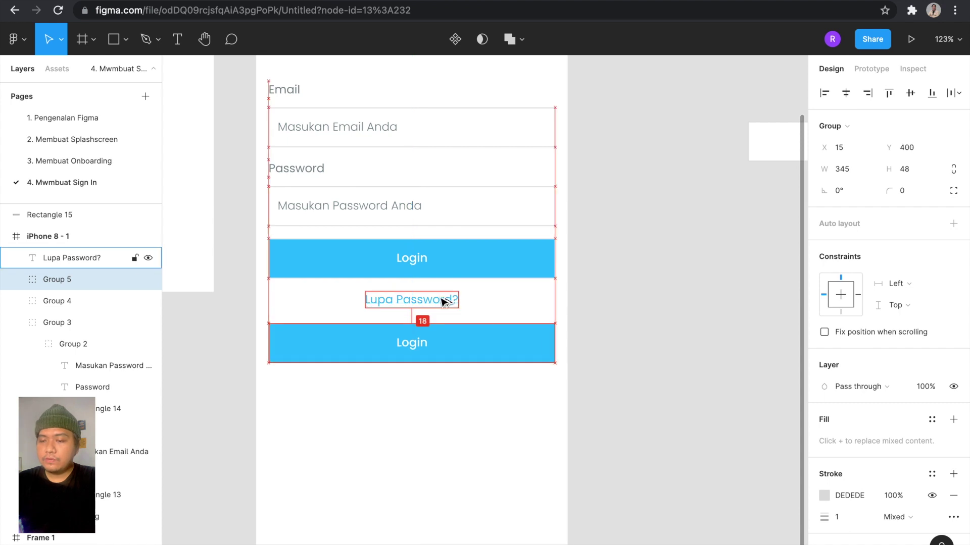
key(Down)
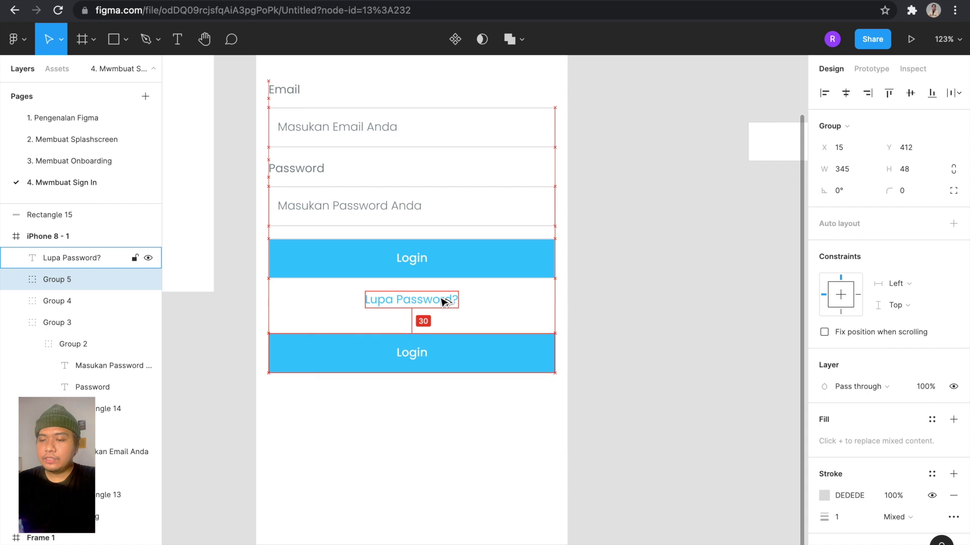
scroll(444, 301, down, 3)
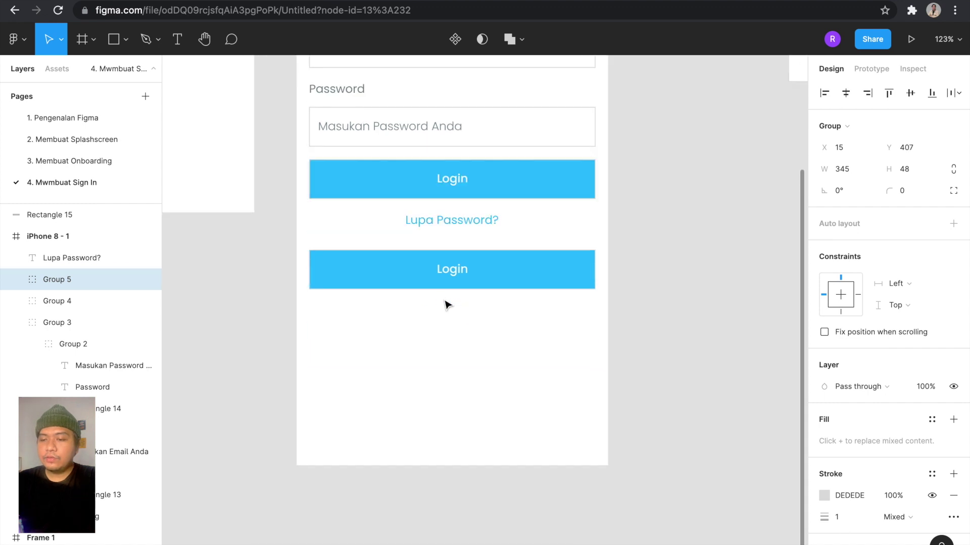
Relabel the copied button 'Masuk dengan Facebook' and centre the text horizontally.
double_click(465, 271)
double_click(462, 269)
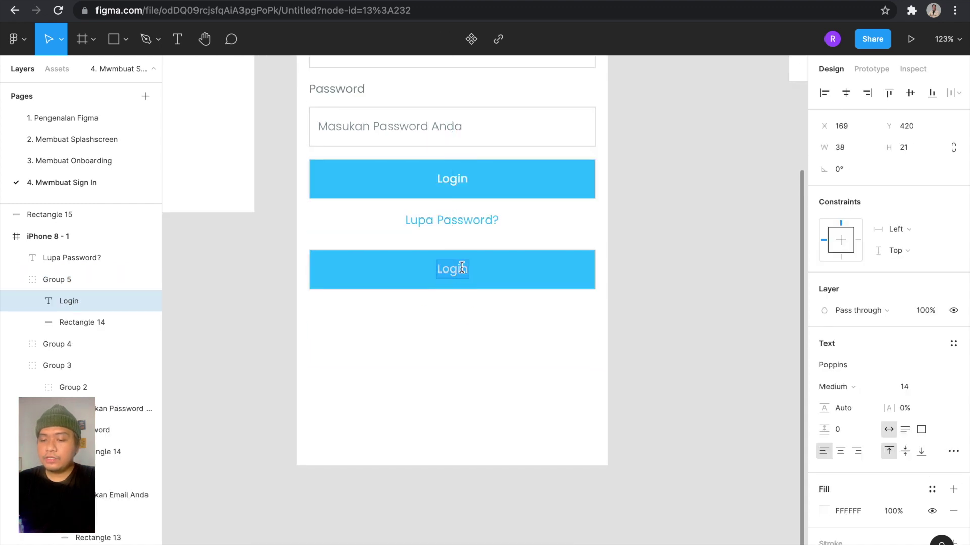
text(Masuk)
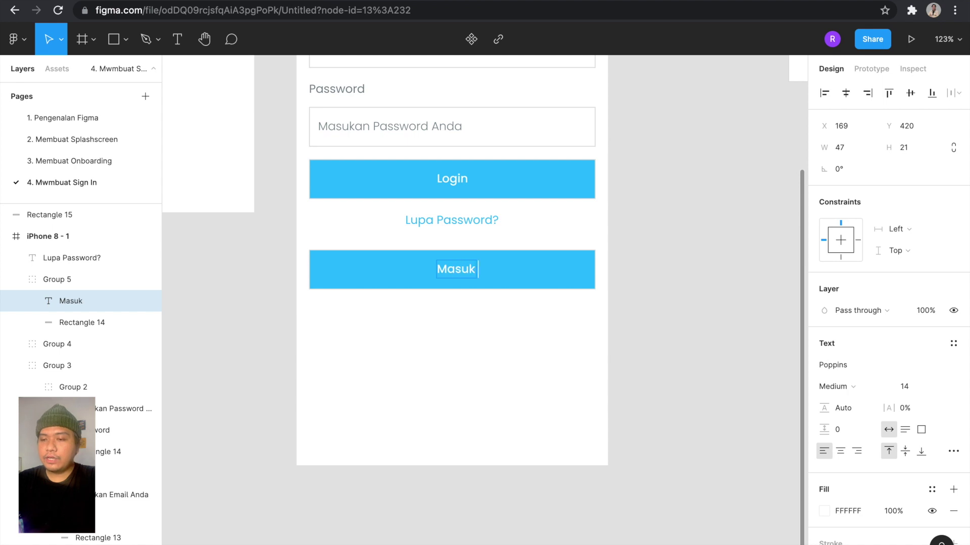
scroll(437, 356, down, 5)
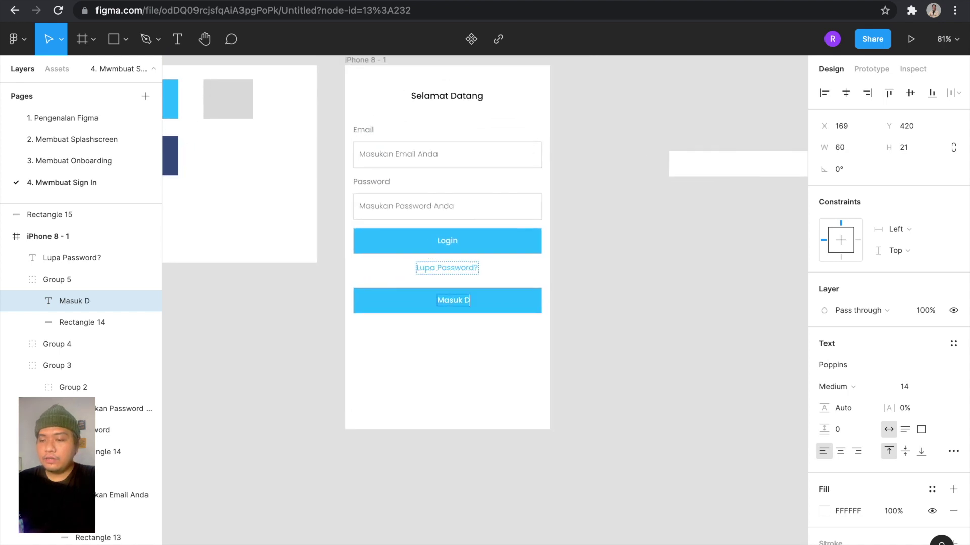
text(dengan facebook)
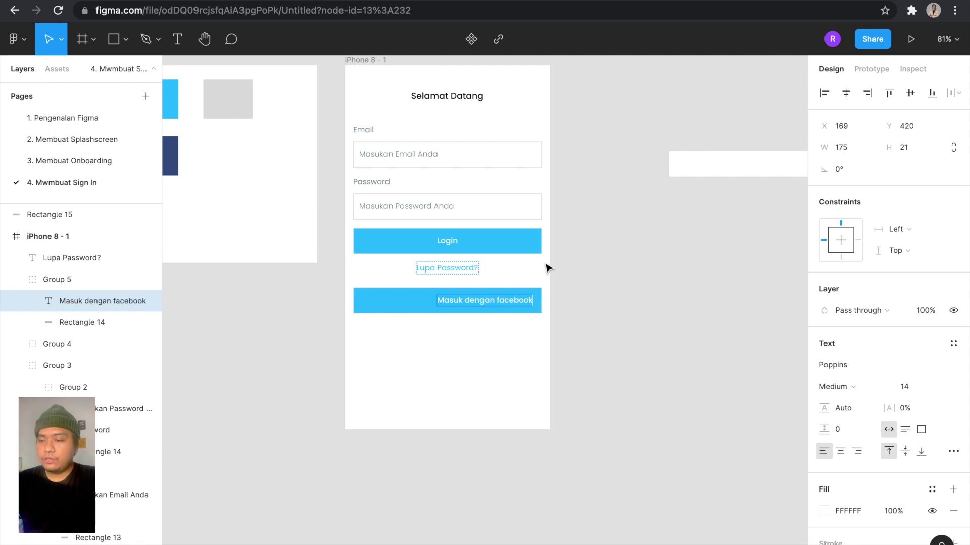
key(Escape)
click(845, 93)
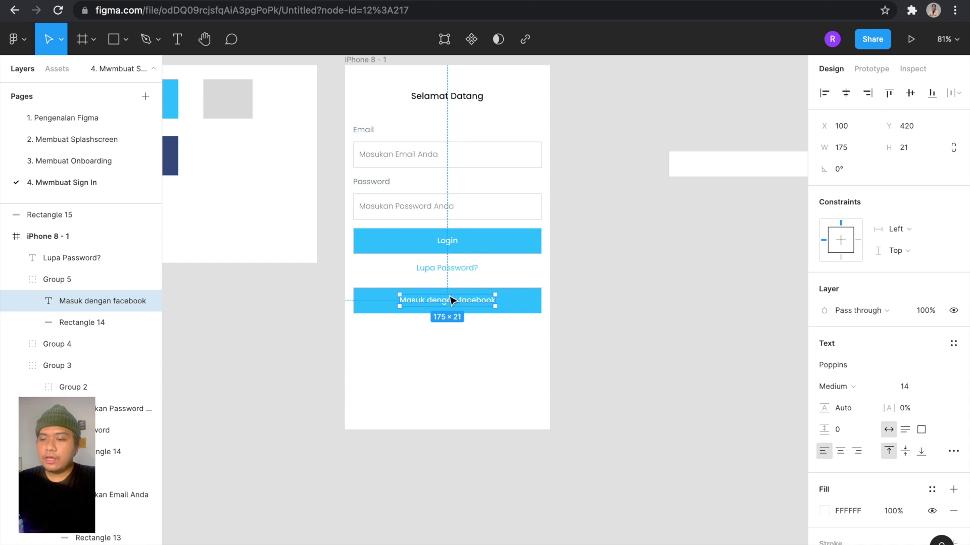
key(Escape)
Duplicate the Facebook button below it and change its label to 'Masuk dengan Google'.
scroll(428, 303, up, 3)
drag(449, 303, 448, 355)
double_click(481, 354)
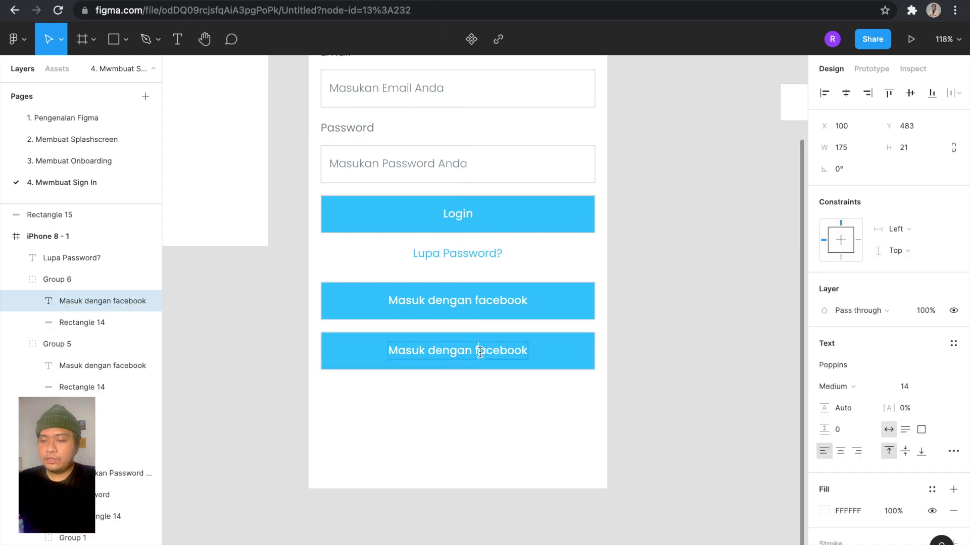
drag(479, 352, 554, 360)
key(BackSpace)
text(Google)
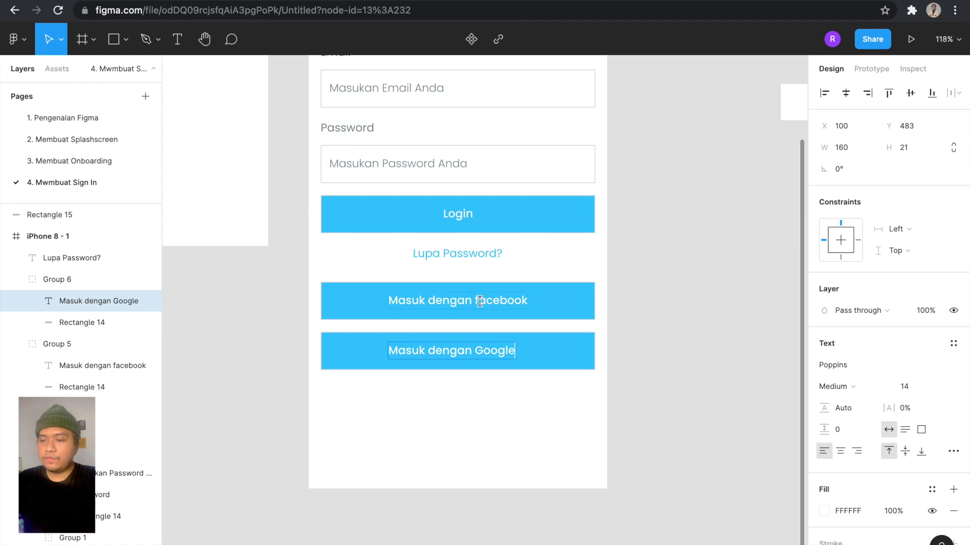
Capitalise the F in the 'Masuk dengan Facebook' label.
double_click(479, 301)
key(BackSpace)
text(F)
key(Escape)
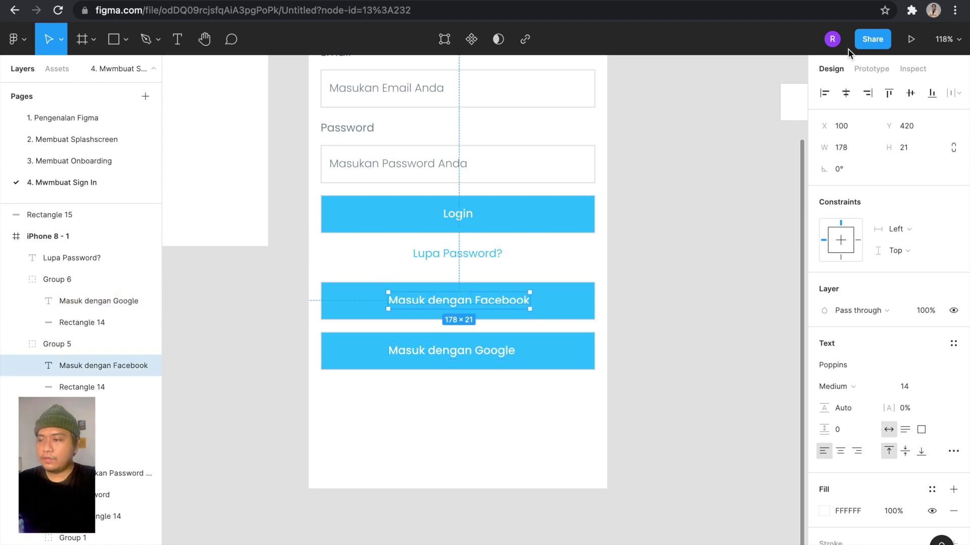
Centre the 'Masuk dengan Google' label within its button.
click(480, 355)
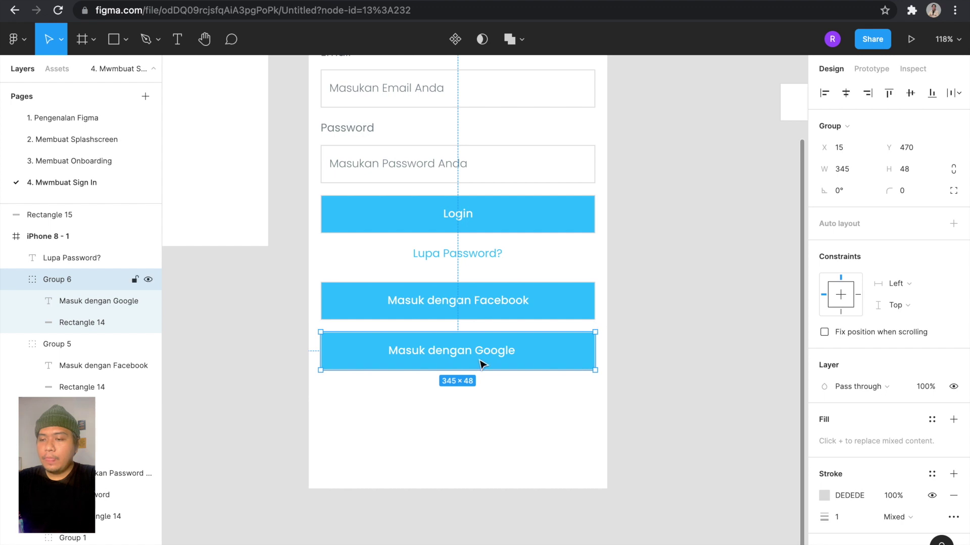
double_click(480, 355)
click(658, 284)
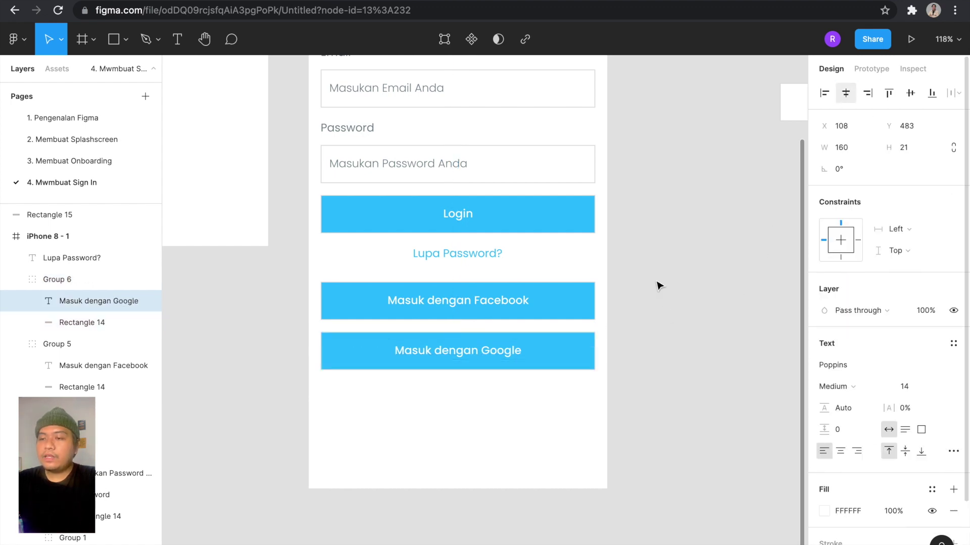
scroll(658, 286, down, 5)
scroll(657, 286, up, 2)
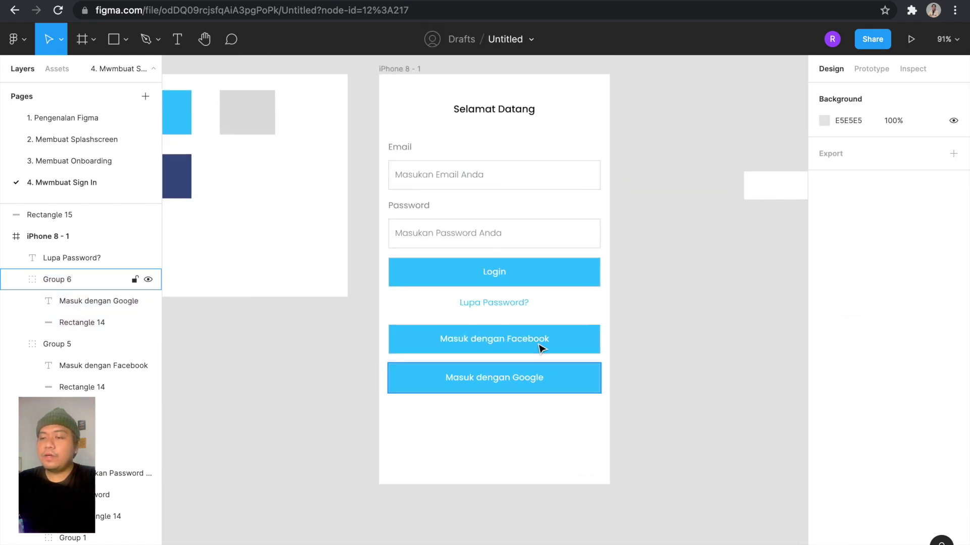
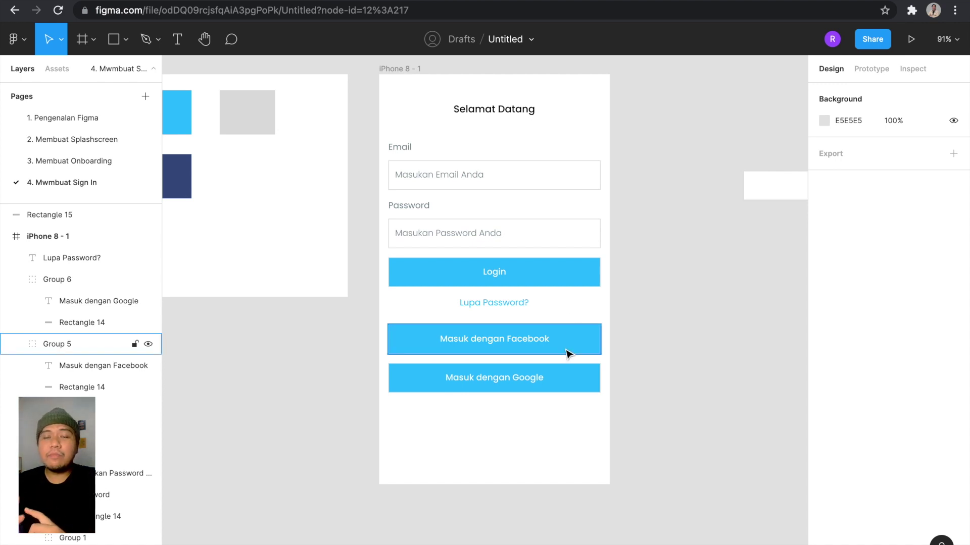
Eyedrop the dark blue #395185 onto the Facebook button's fill.
drag(621, 432, 396, 315)
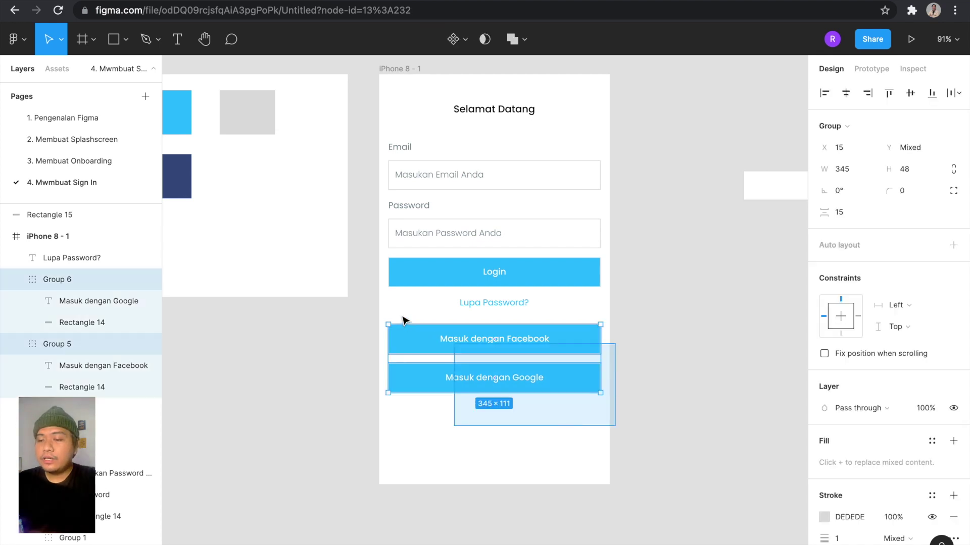
click(622, 345)
click(567, 342)
scroll(569, 344, down, 3)
scroll(567, 343, up, 5)
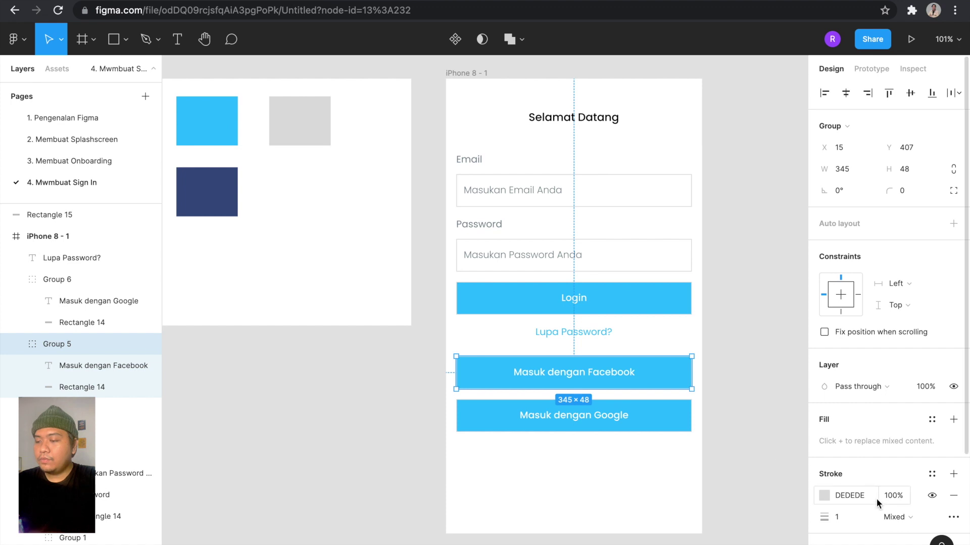
scroll(875, 498, down, 3)
click(825, 417)
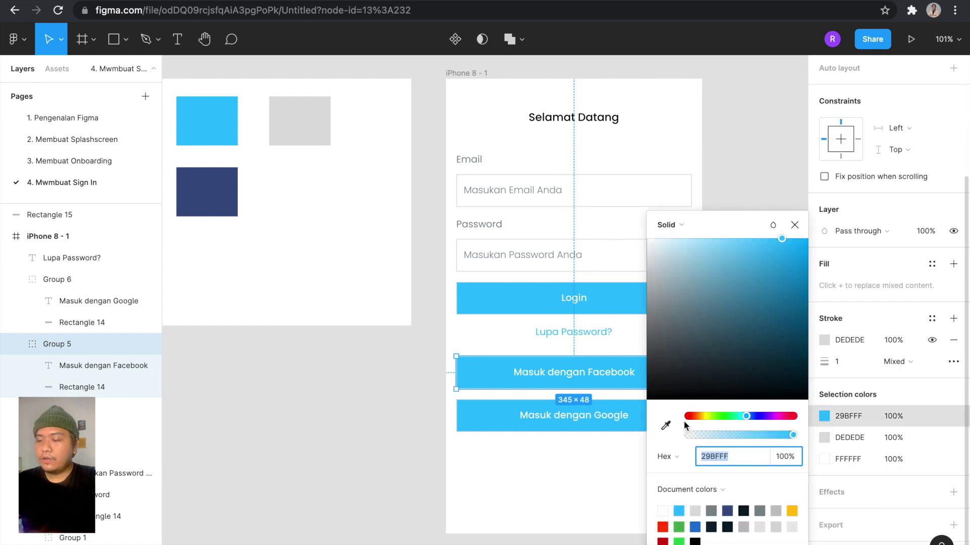
click(666, 425)
click(226, 194)
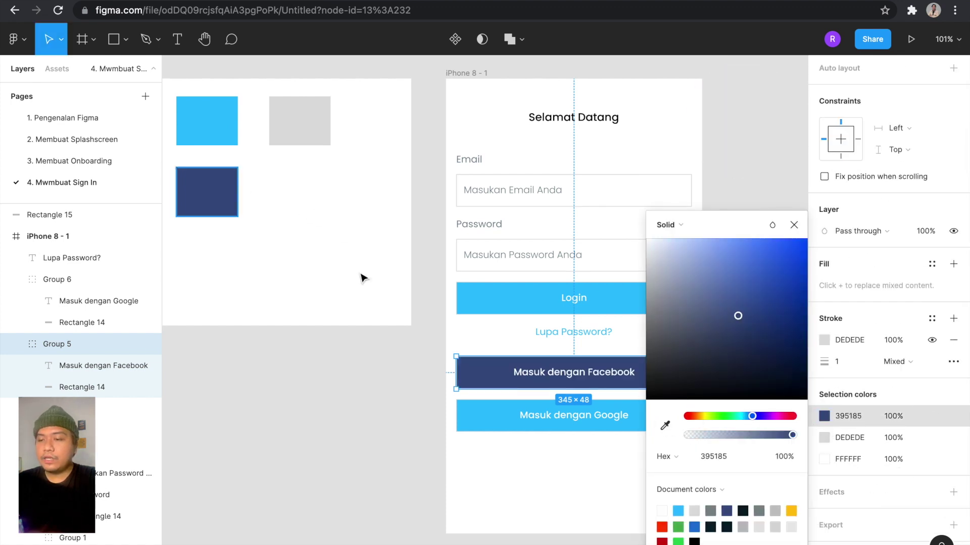
Try a white ffffff fill on the Google button, then undo it back to blue.
click(496, 417)
click(824, 416)
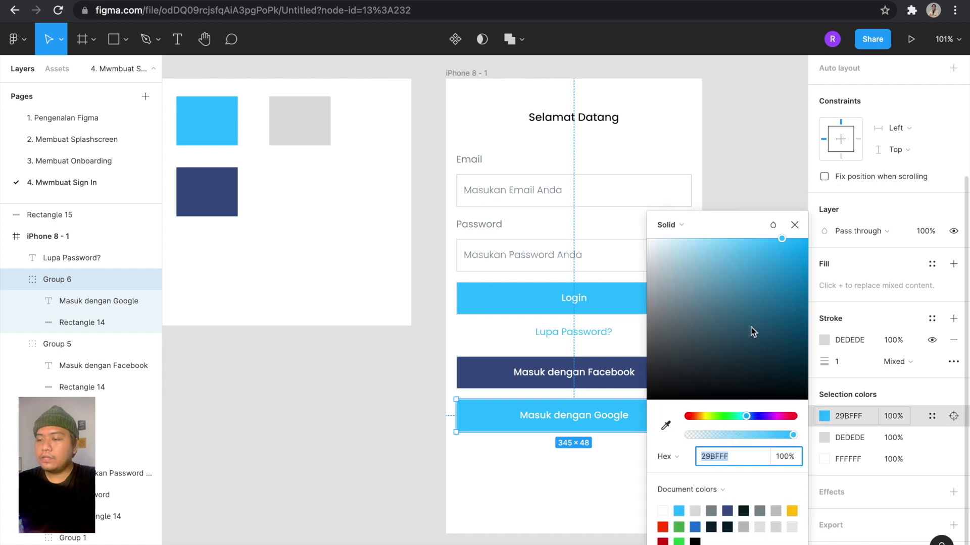
text(ffffff)
key(Return)
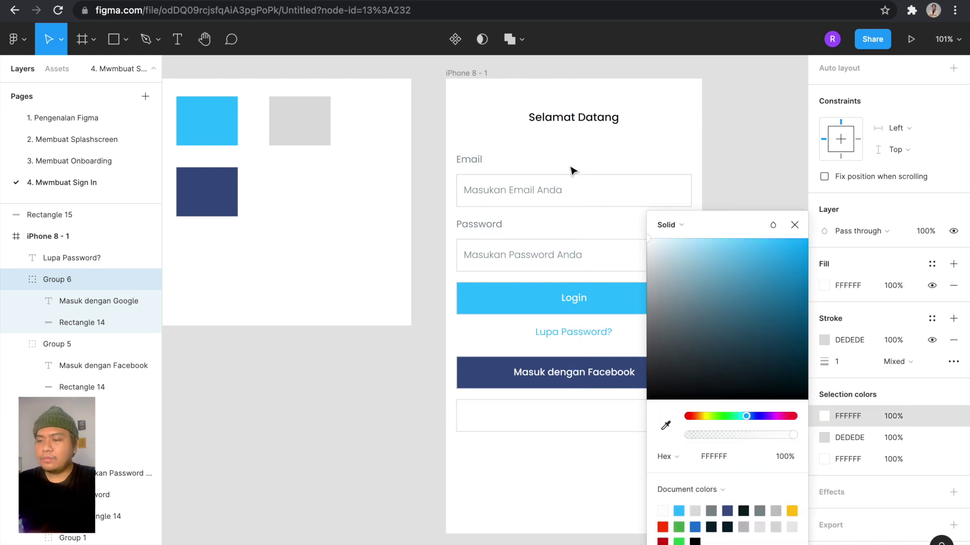
scroll(579, 167, down, 3)
scroll(579, 168, right, 2)
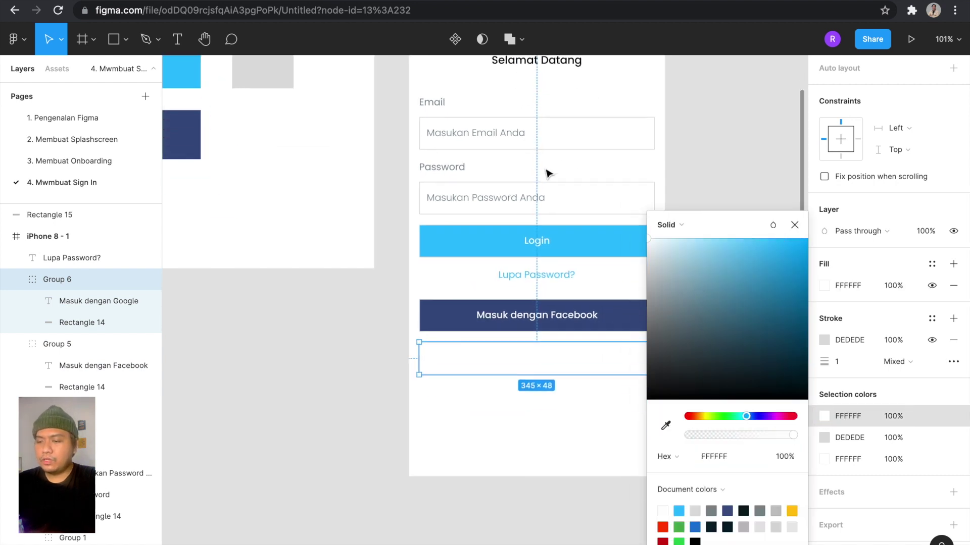
double_click(538, 346)
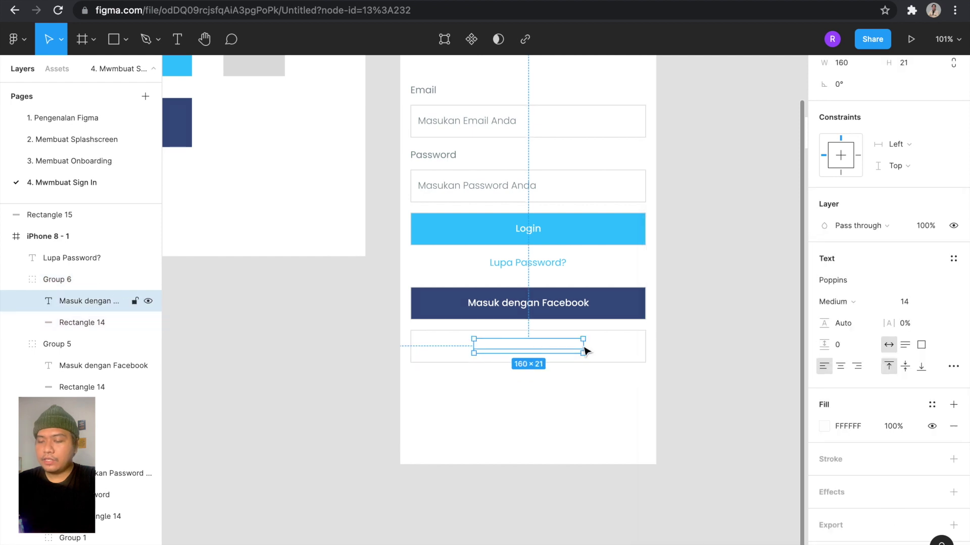
key(Escape)
key(ctrl+z)
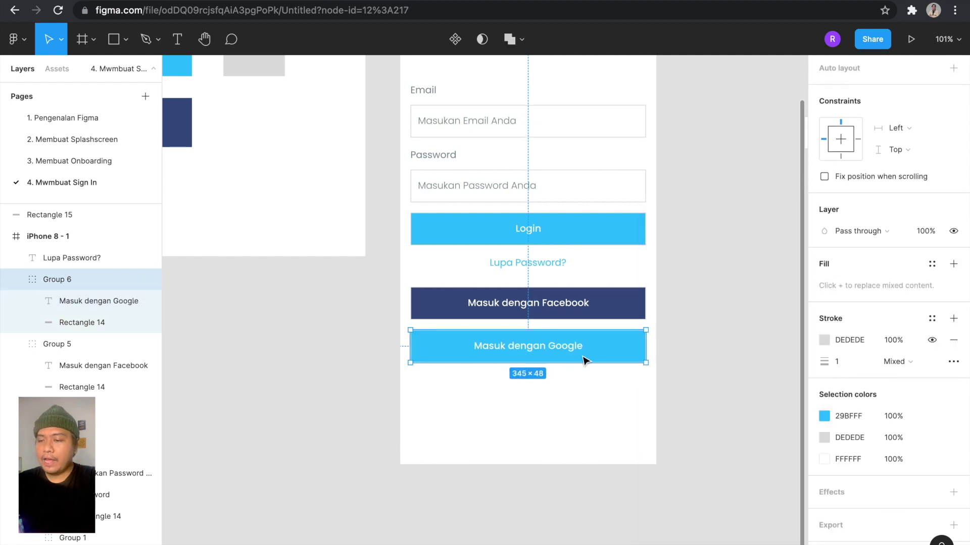
click(662, 378)
Eyedrop the dark #051B24 colour onto the 'Masuk dengan Google' label text.
double_click(554, 350)
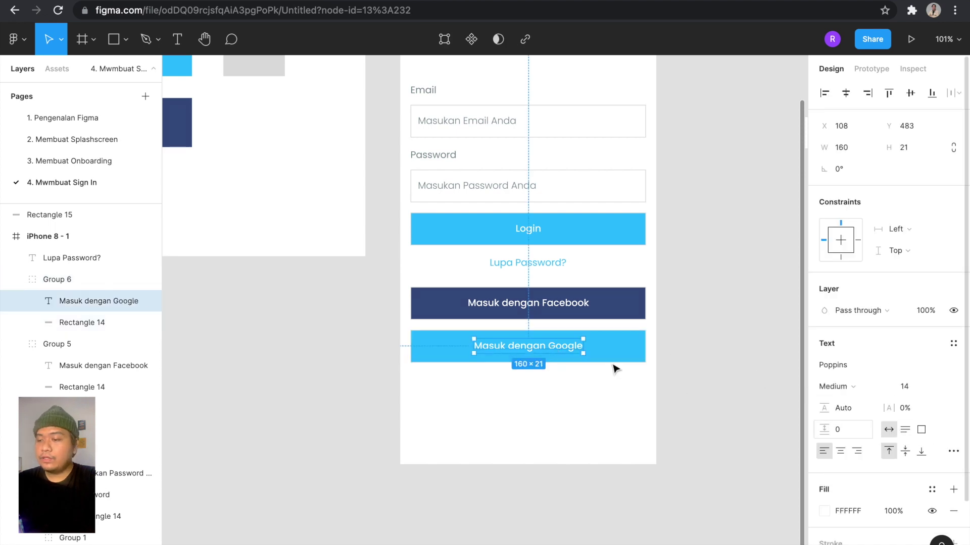
click(824, 511)
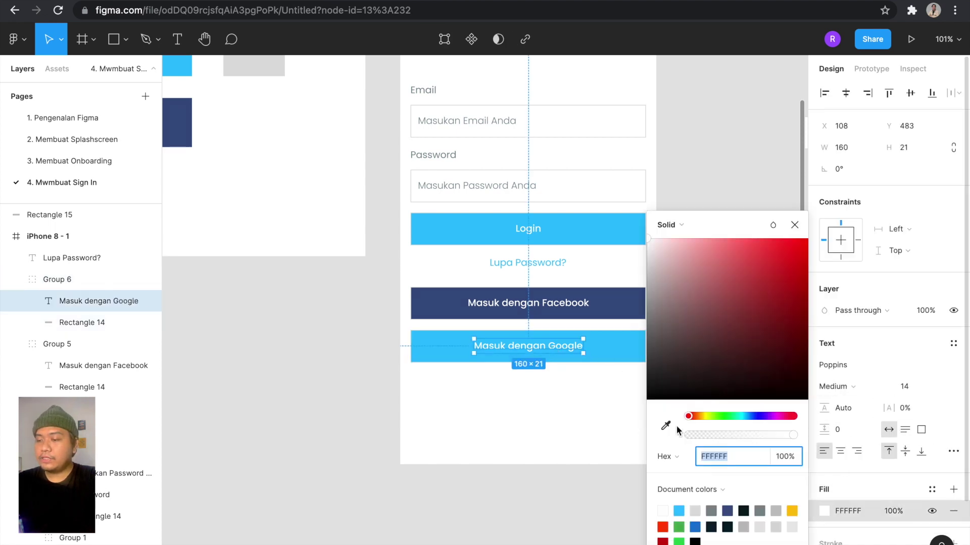
click(665, 426)
scroll(463, 287, left, 5)
scroll(462, 287, up, 2)
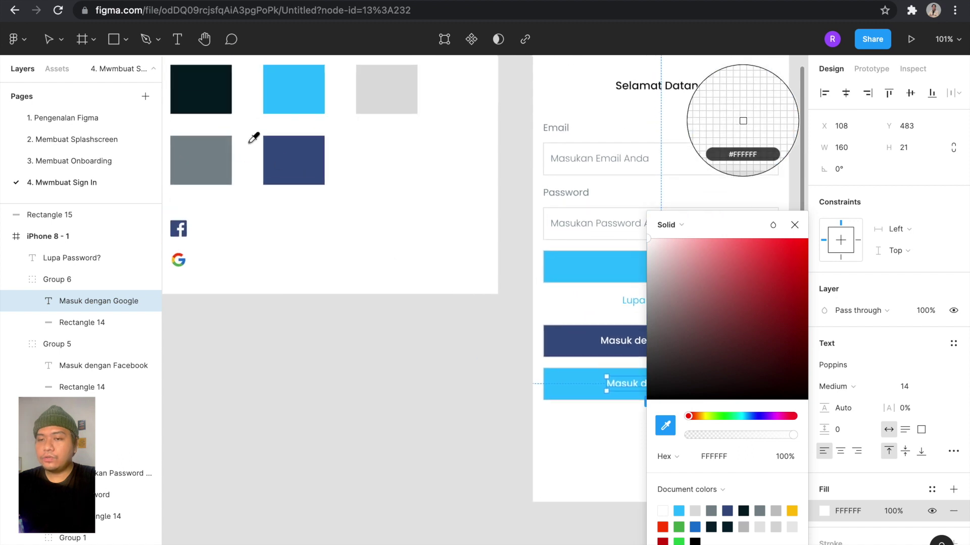
click(217, 91)
scroll(479, 338, right, 5)
scroll(479, 338, down, 2)
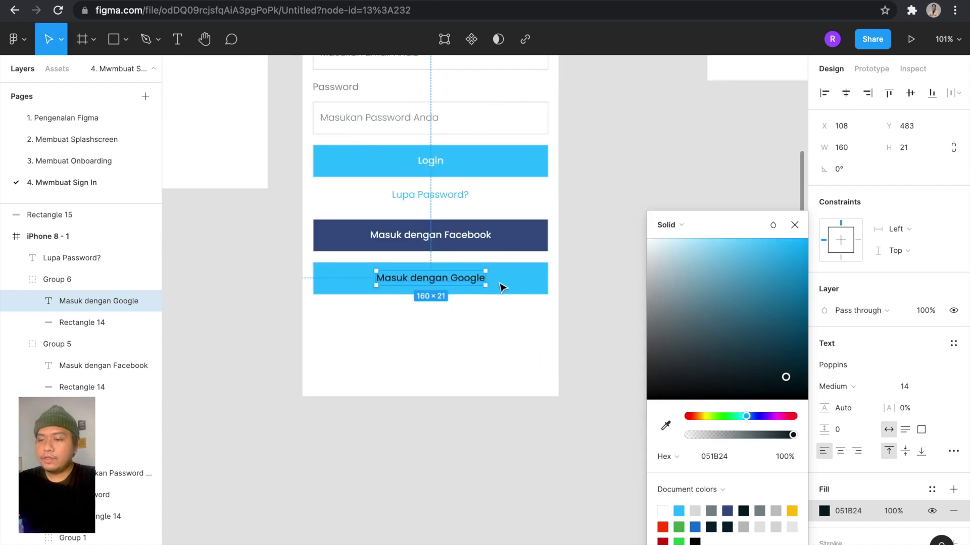
Fill the Google button's background rectangle with white FFFFFF.
click(501, 287)
click(823, 364)
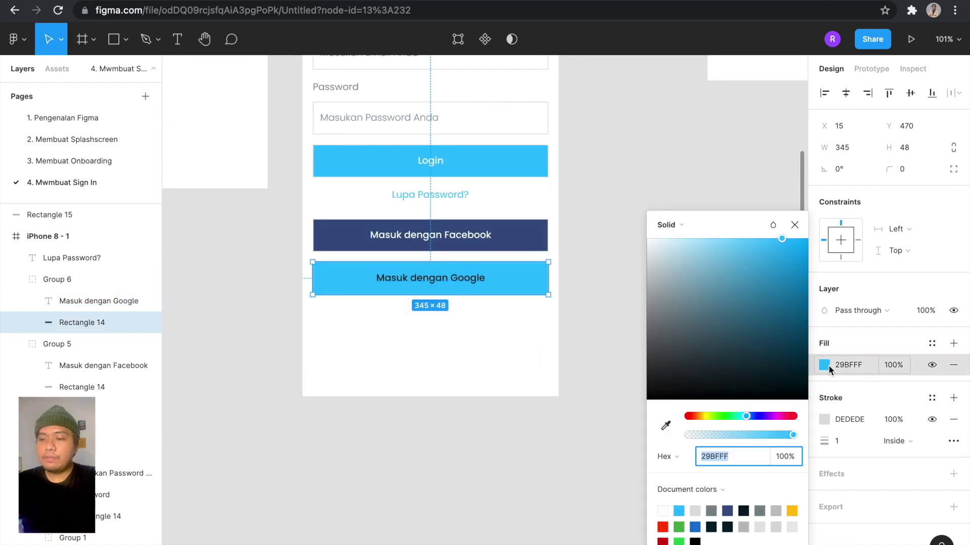
text(FFFFFF)
key(Return)
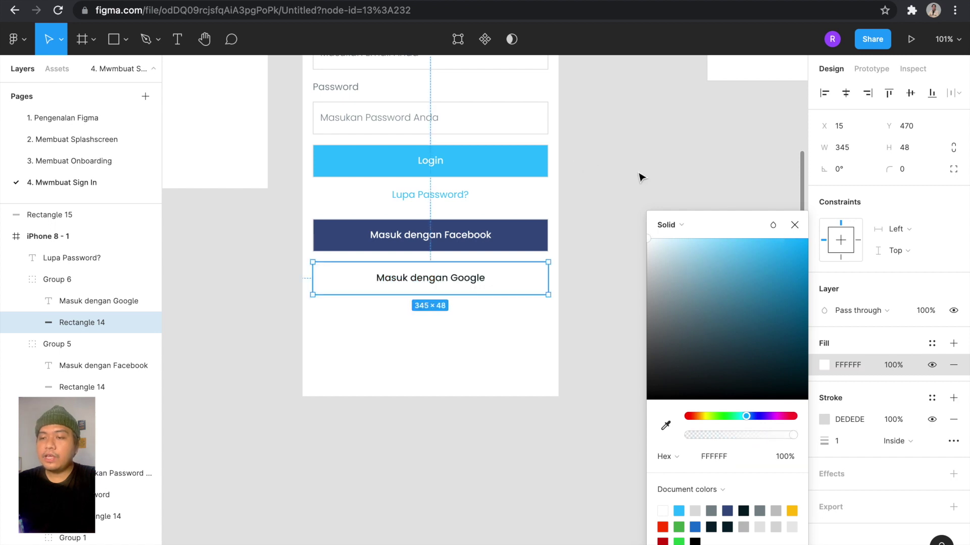
click(640, 173)
scroll(641, 173, down, 5)
scroll(640, 173, up, 3)
scroll(641, 177, up, 1)
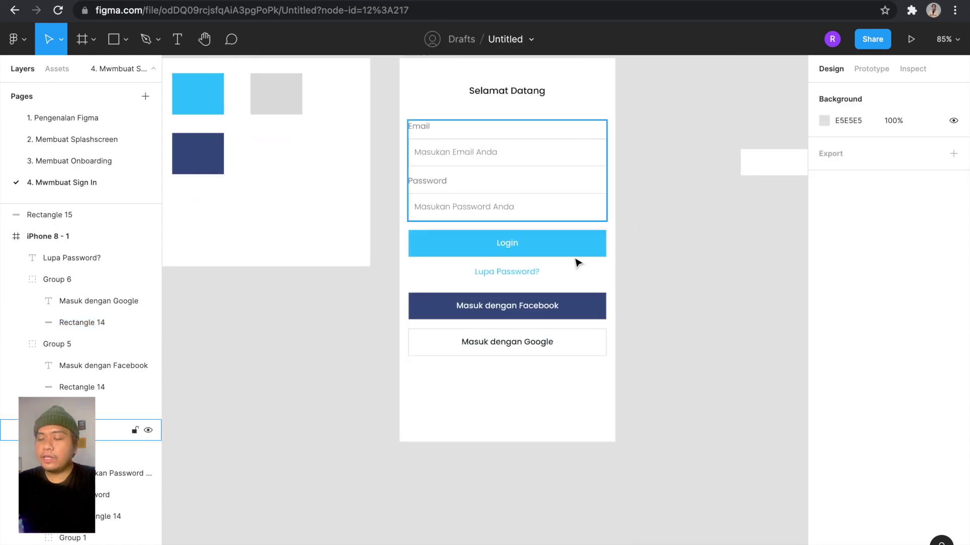
Move the Facebook and Google logos out of the palette frame onto the canvas.
scroll(584, 305, up, 2)
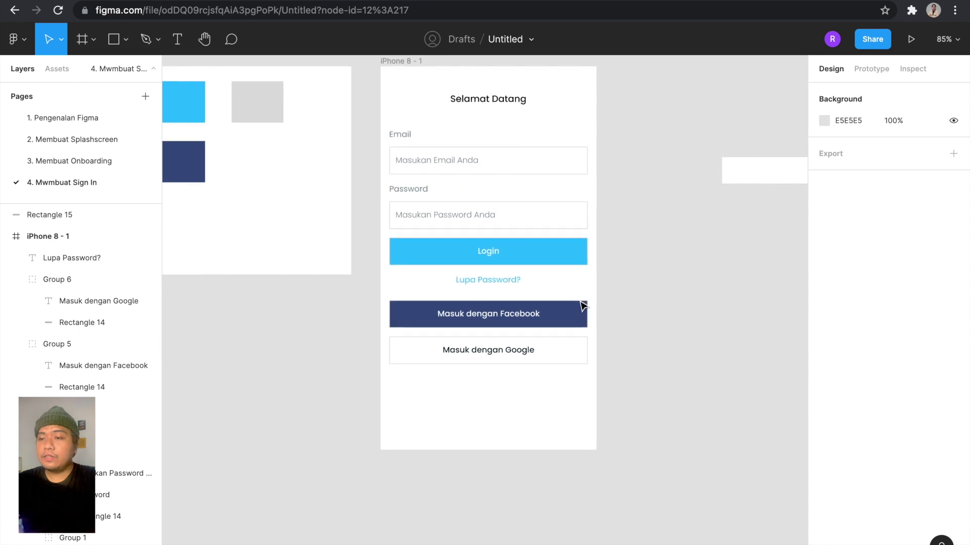
scroll(583, 305, left, 5)
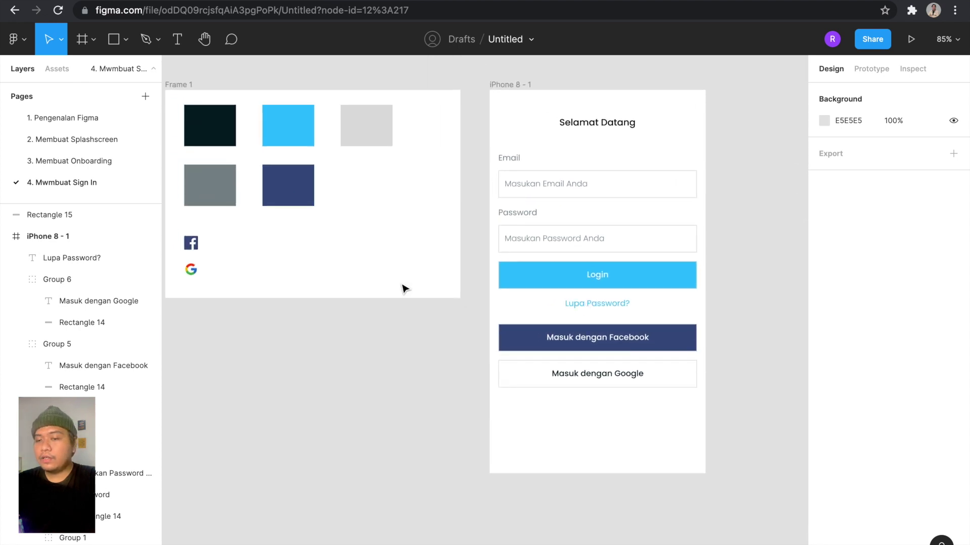
click(198, 273)
shift+click(197, 249)
drag(469, 368, 455, 362)
click(462, 346)
scroll(408, 321, up, 3)
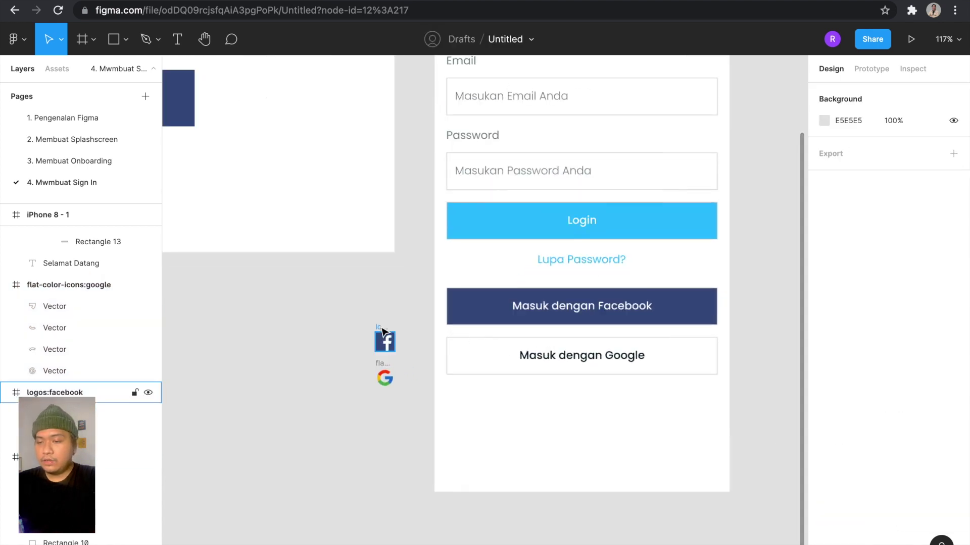
Place the Facebook logo at the left of its button with 12 px margins.
drag(474, 275, 457, 289)
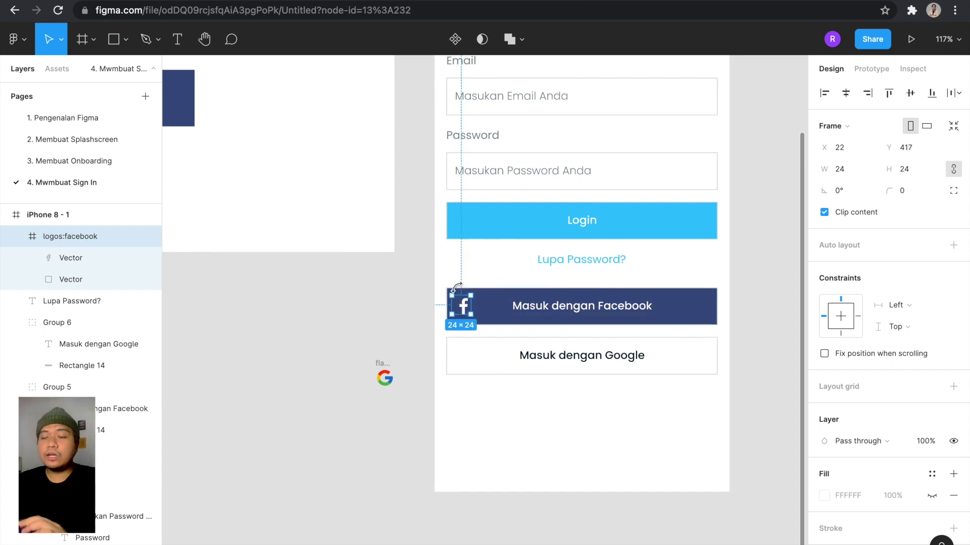
scroll(457, 289, up, 5)
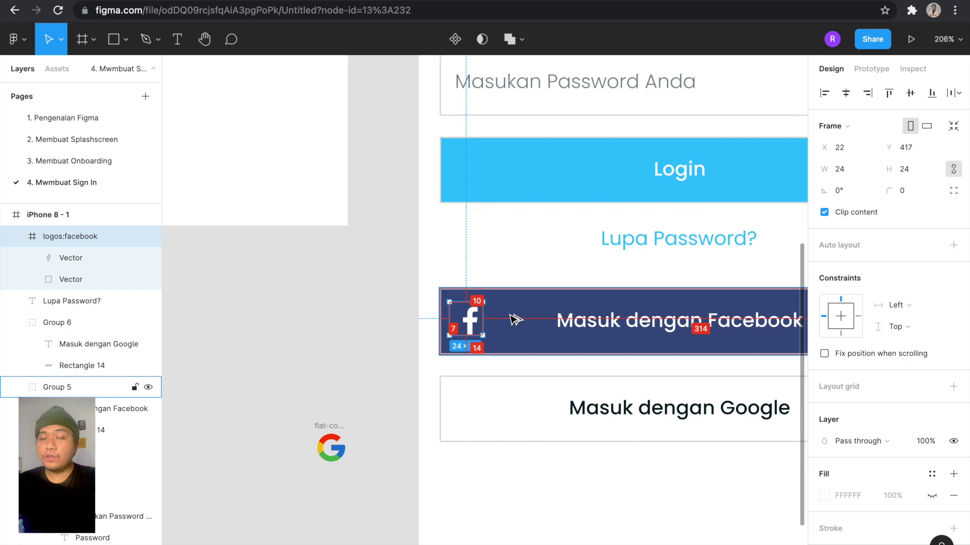
key(Right)
key(Right)
key(Right)
key(Up)
key(Down)
key(Down)
key(Down)
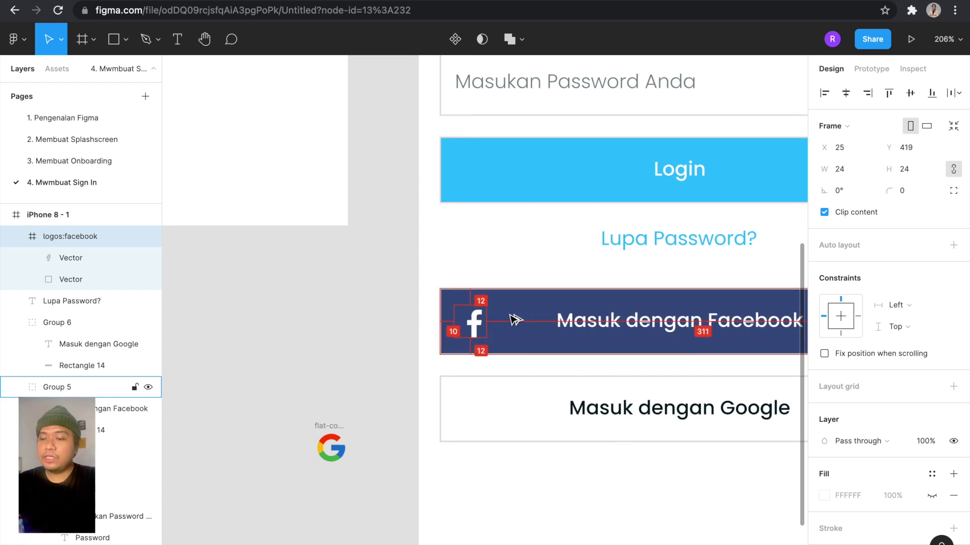
key(Right)
key(Right)
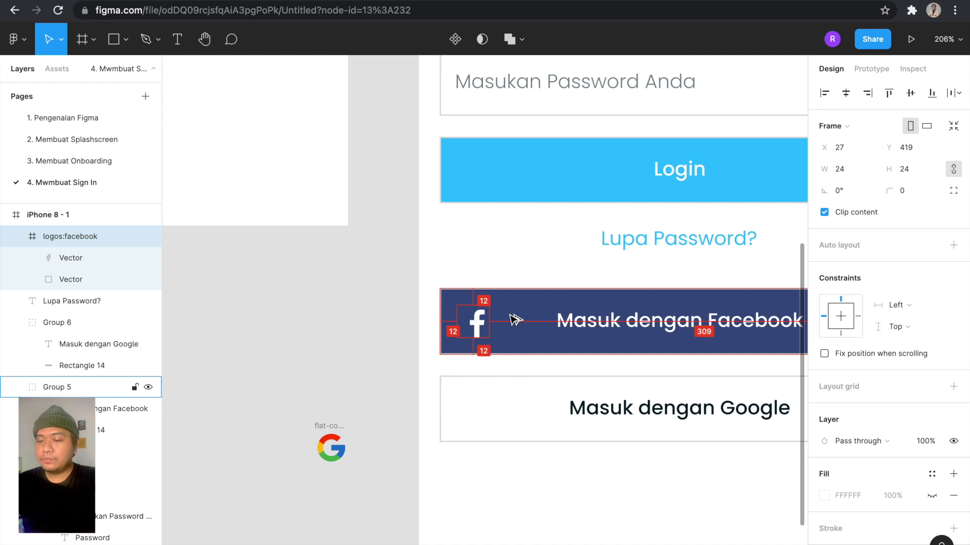
key(Left)
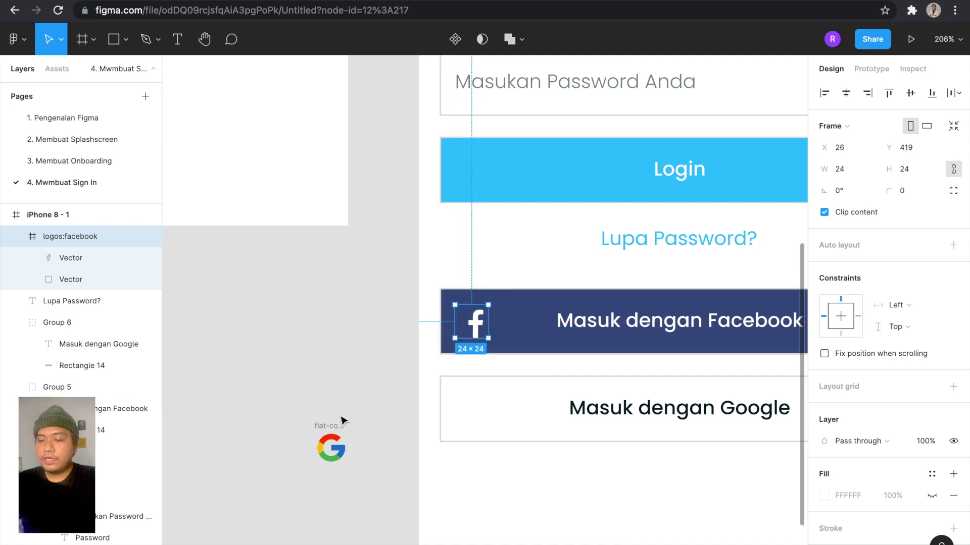
click(342, 420)
Place the Google logo at the left inside the Google button, checking its spacing.
drag(467, 409, 474, 389)
key(alt)
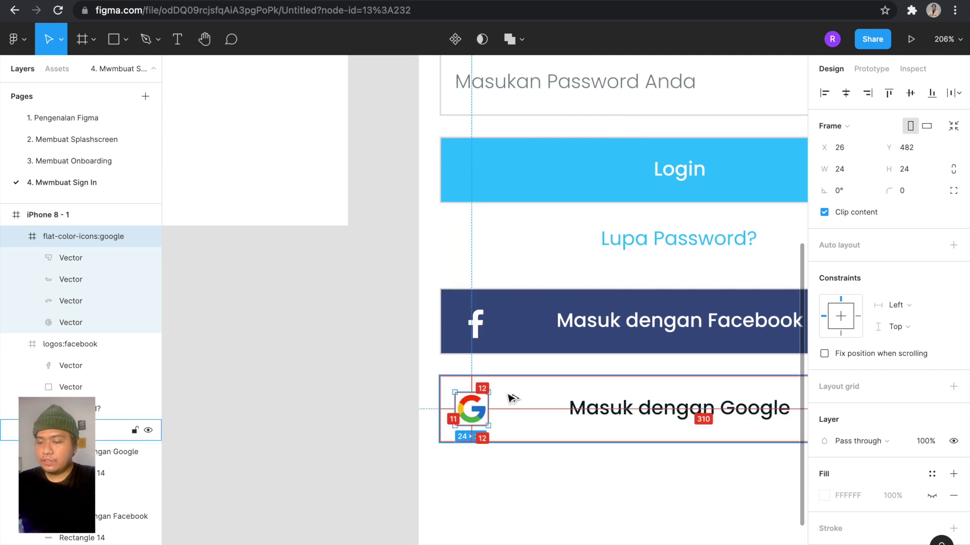
scroll(396, 402, down, 5)
click(396, 402)
scroll(398, 404, up, 2)
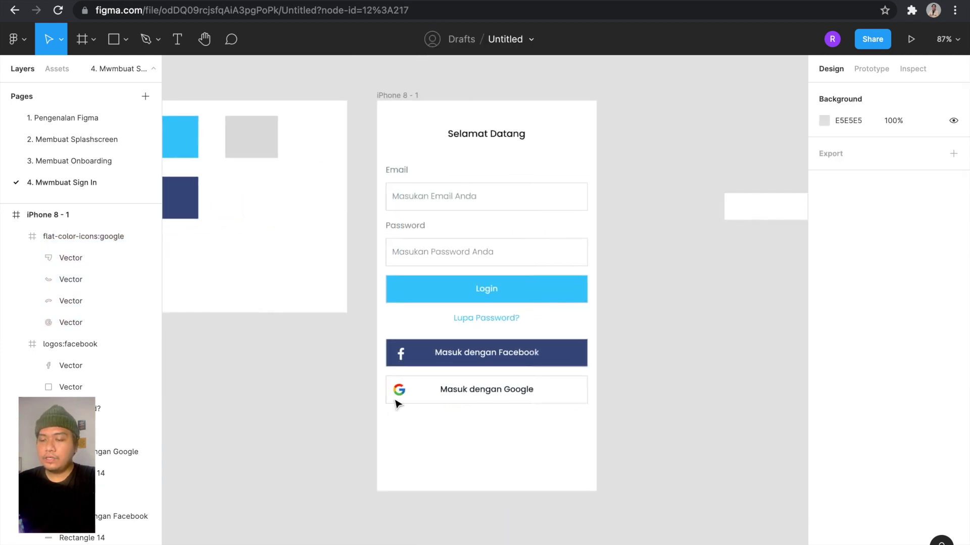
Move the Facebook and Google buttons further down below the 'Lupa Password?' link.
scroll(569, 392, right, 2)
scroll(569, 392, up, 2)
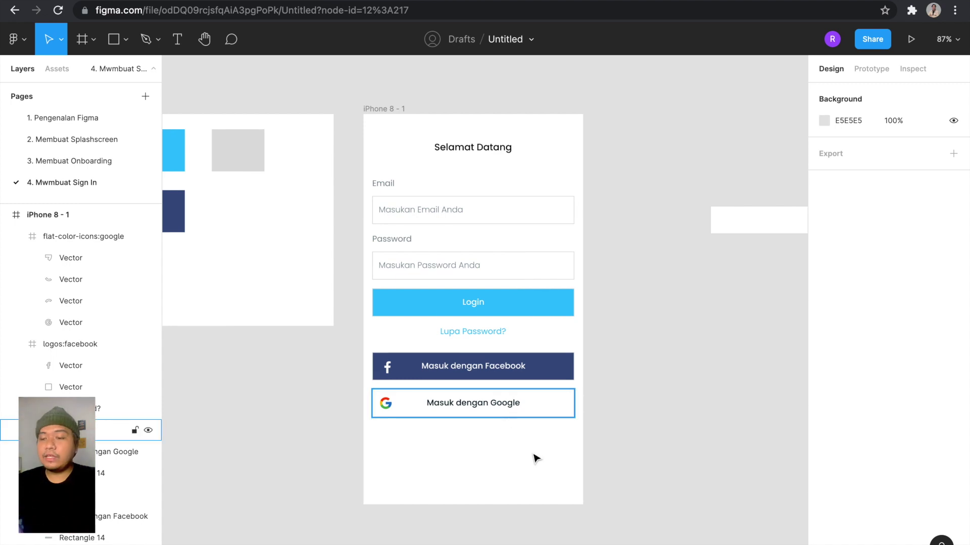
drag(594, 469, 365, 346)
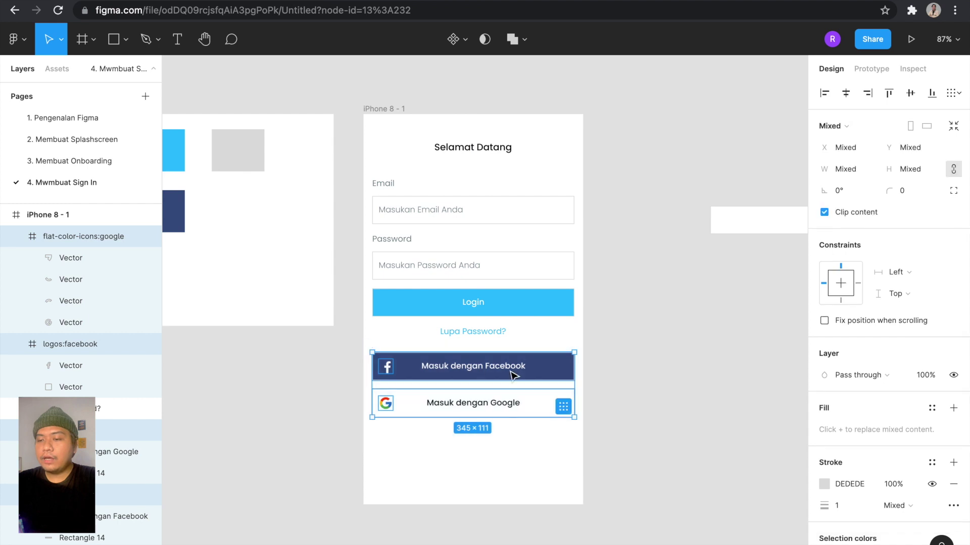
scroll(514, 376, up, 2)
drag(514, 378, 513, 395)
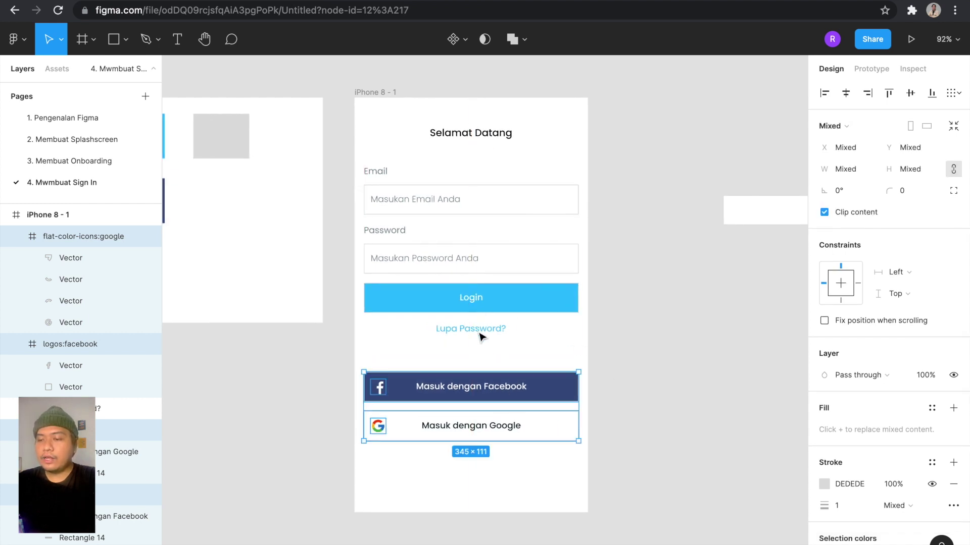
click(462, 342)
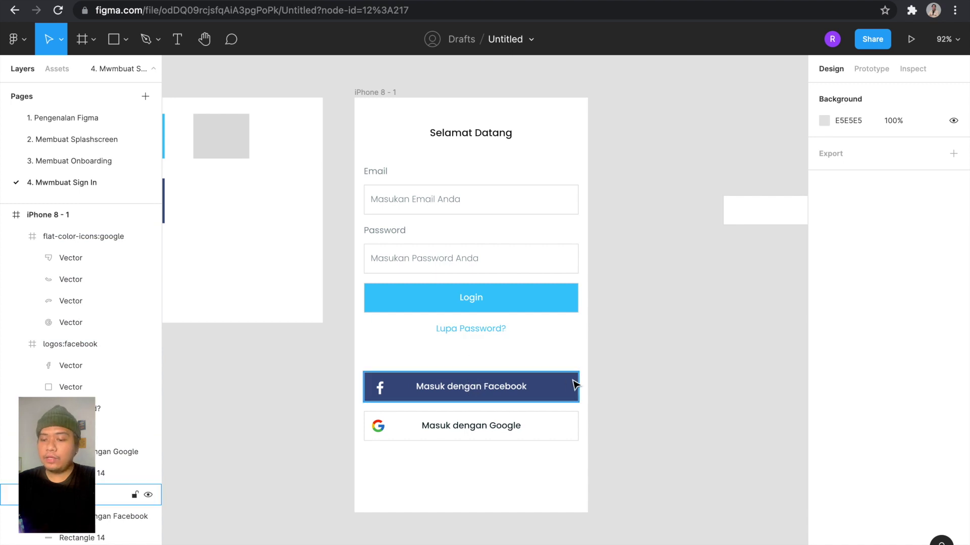
key(l)
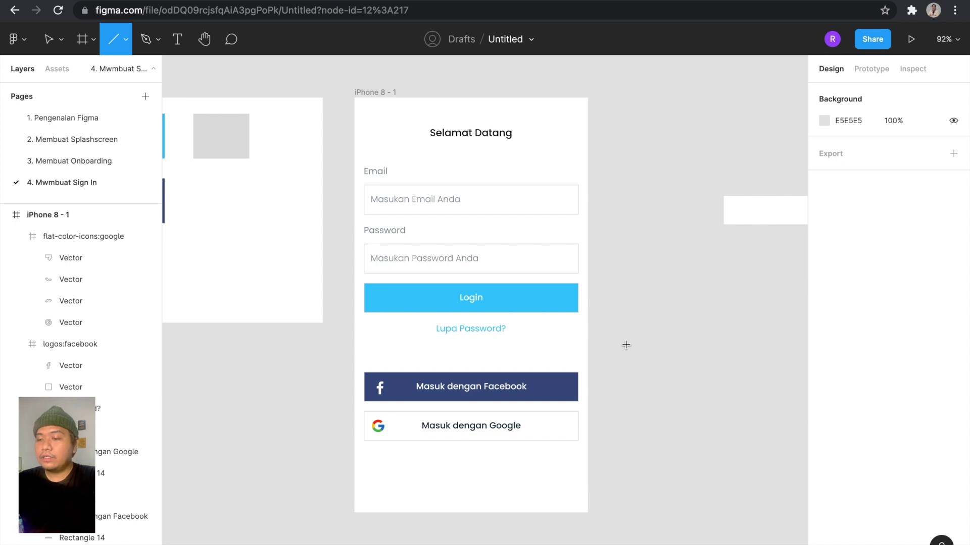
Draw a horizontal line across the sign-in screen with width 345.
drag(631, 350, 727, 350)
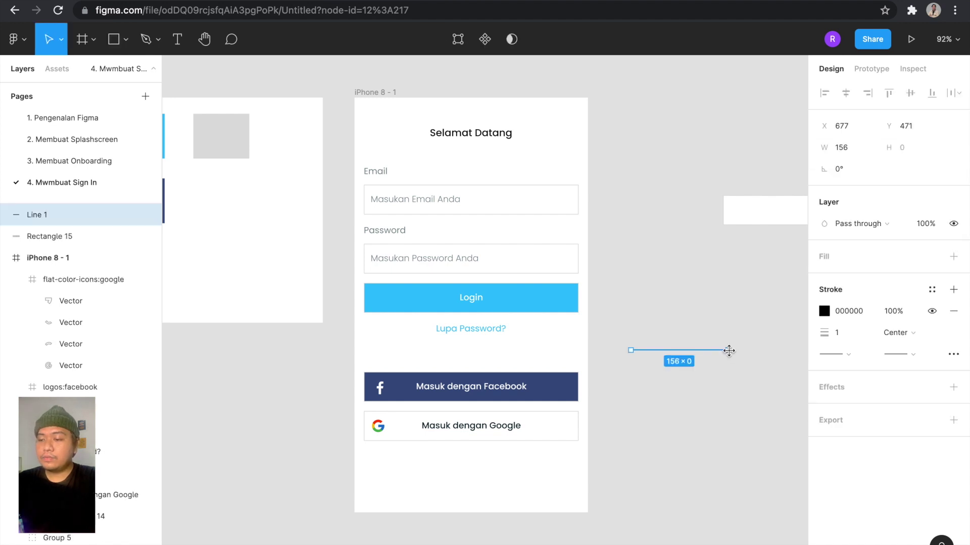
key(l)
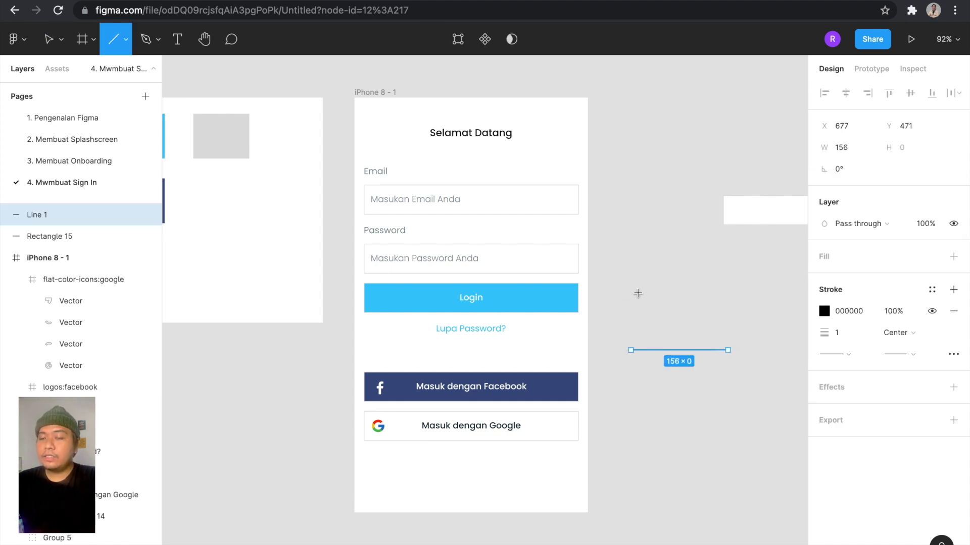
mouse_move(631, 292)
mouse_down()
mouse_move(734, 297)
mouse_move(465, 334)
mouse_move(417, 355)
mouse_up()
click(849, 147)
text(345)
key(Return)
key(alt)
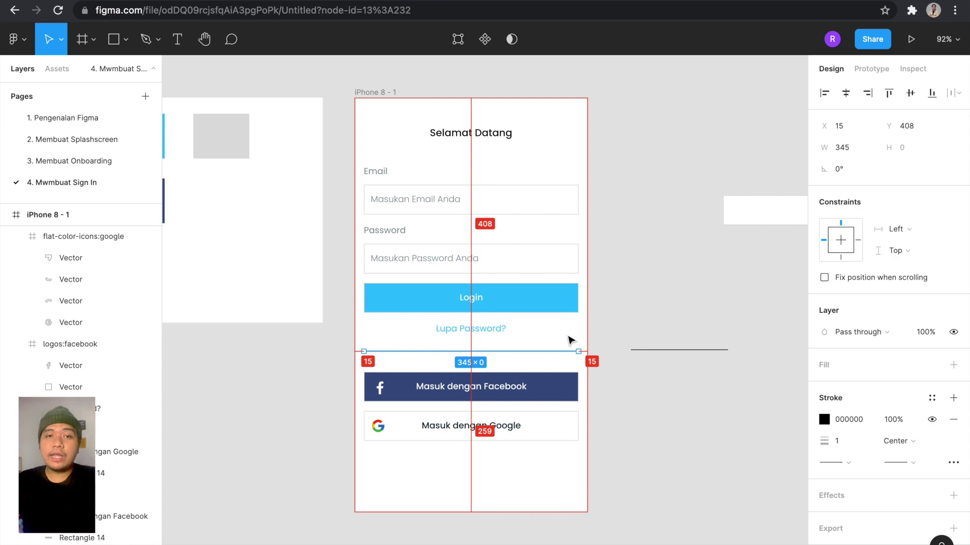
Eyedrop the light grey DEDEDE onto the line's stroke.
click(824, 420)
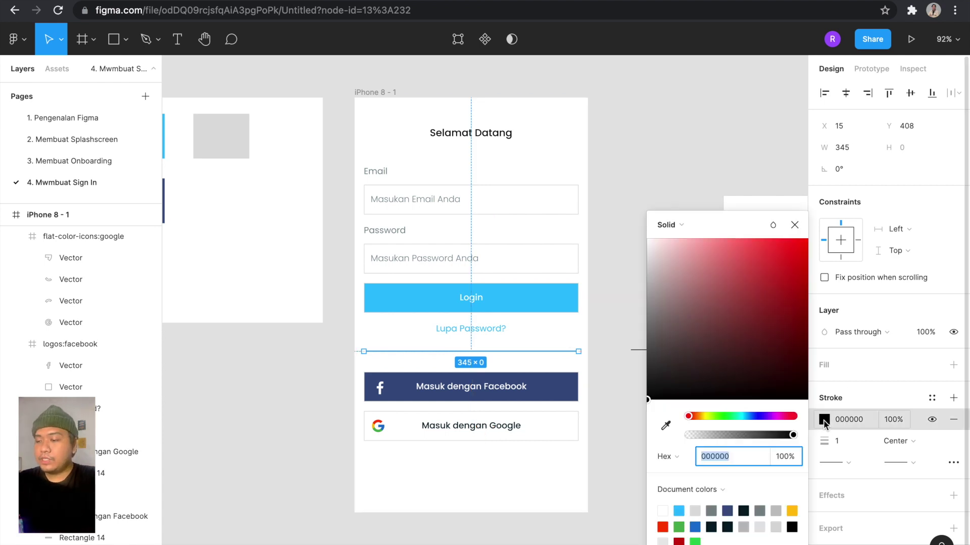
click(665, 425)
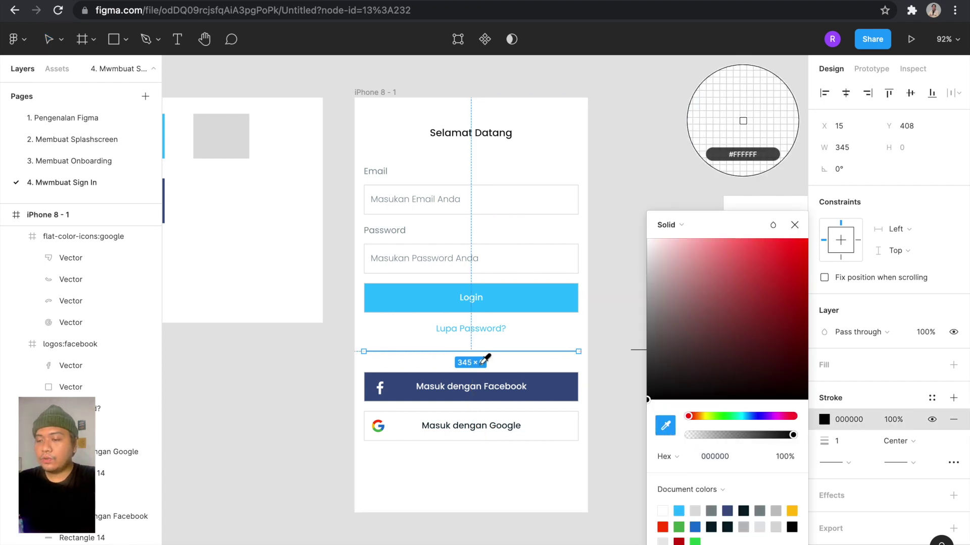
scroll(485, 359, left, 5)
click(439, 140)
scroll(440, 142, right, 5)
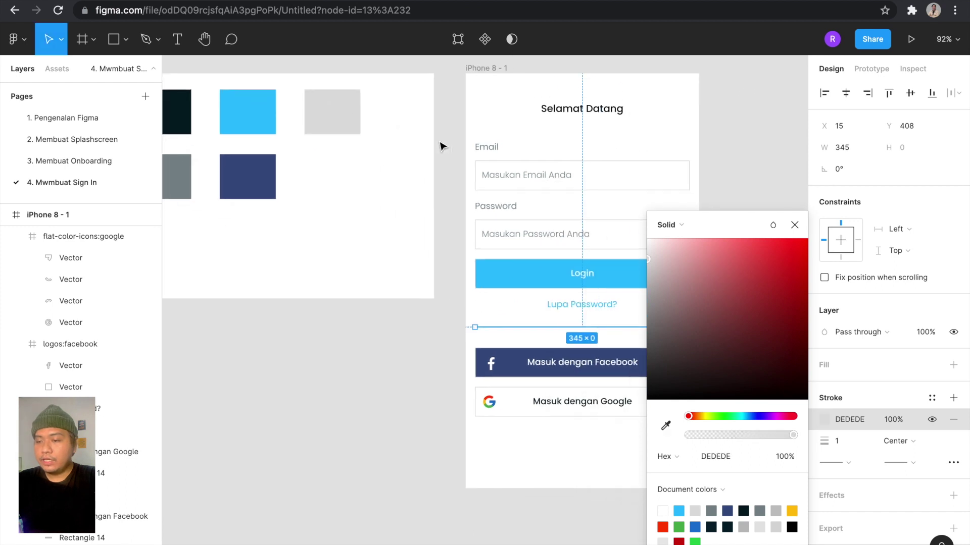
click(686, 167)
Nudge the divider line up 1 px below 'Lupa Password?'.
click(595, 313)
scroll(596, 314, up, 2)
key(alt)
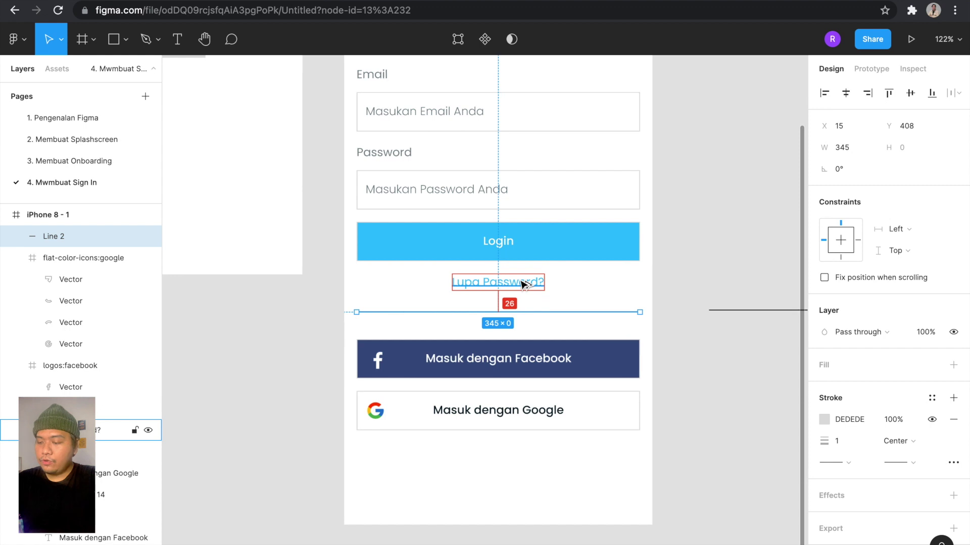
key(Up)
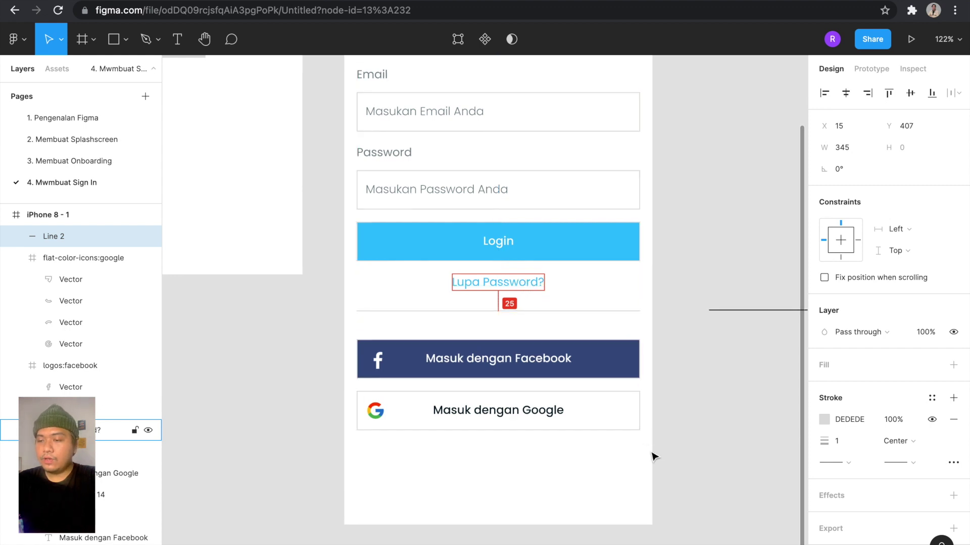
click(651, 458)
Move the Facebook and Google buttons up beneath the divider line and zoom out.
drag(336, 337, 338, 338)
key(alt)
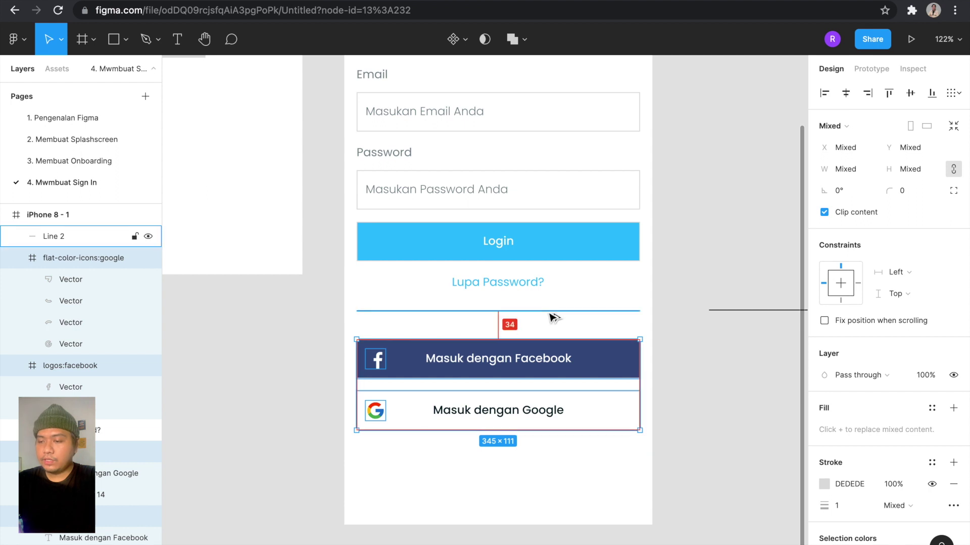
key(Up)
key(Up)
key(Up)
key(Up)
key(Up)
key(Up)
key(Up)
key(Up)
key(Up)
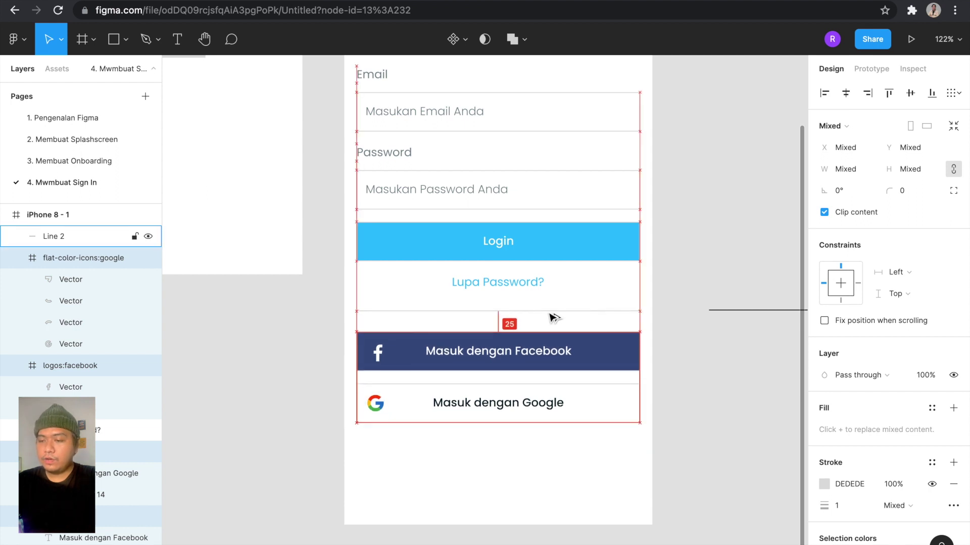
click(692, 226)
key(shift+1)
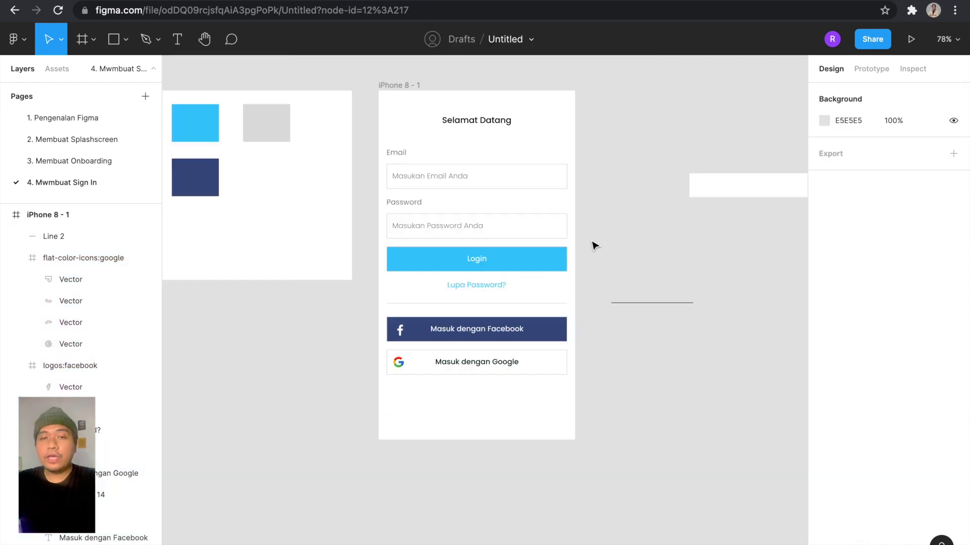
key(minus)
scroll(598, 332, up, 5)
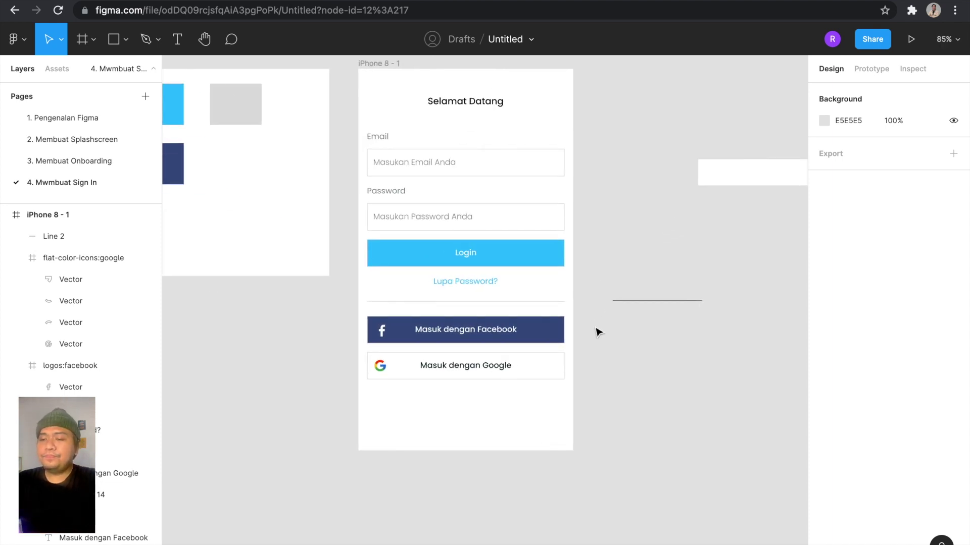
scroll(543, 216, up, 1)
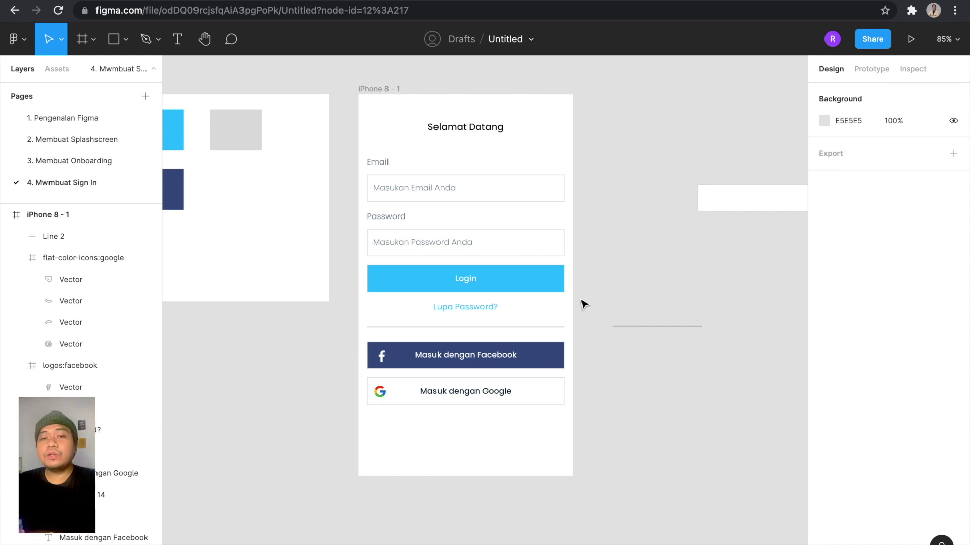
Create a text box reading 'Sudah punya akun? Masuk' beside the screen.
key(t)
click(644, 462)
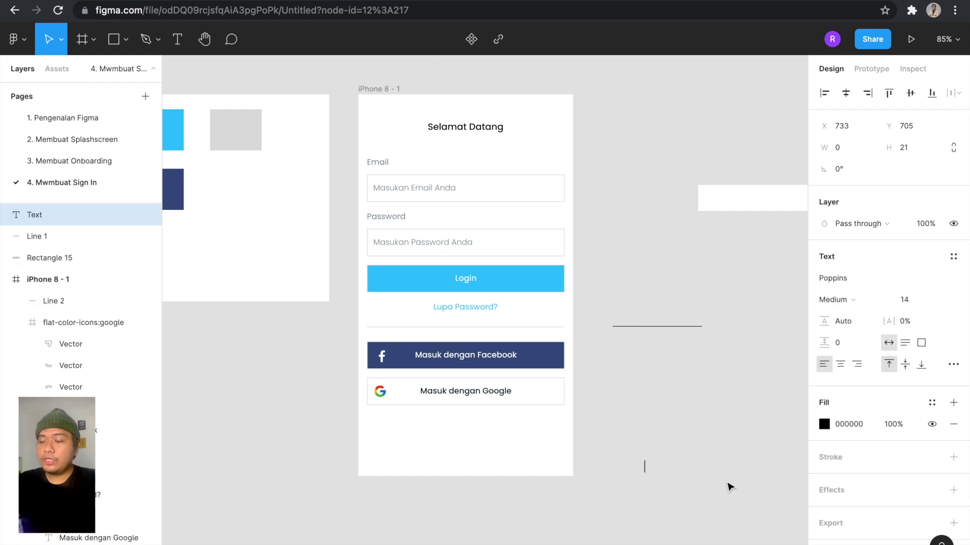
text(Sudah)
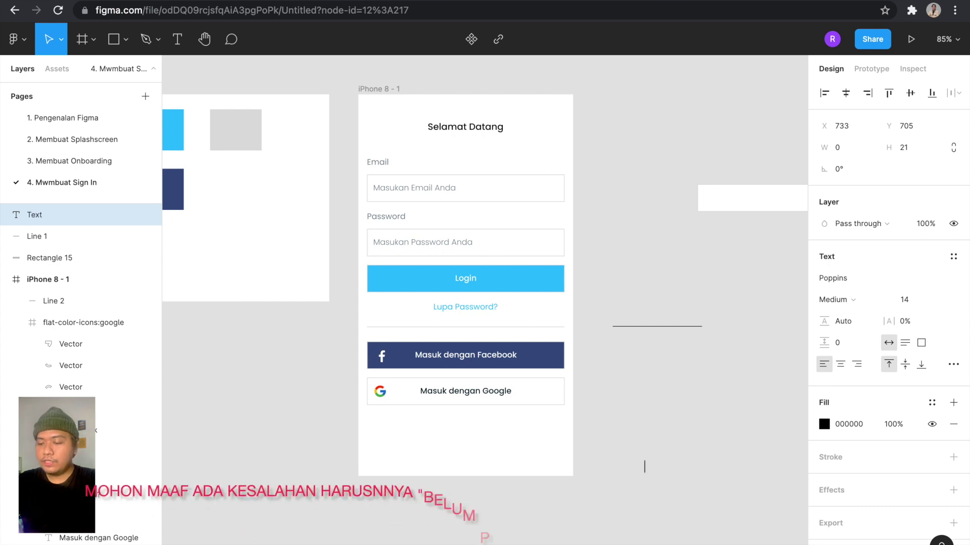
text( punya akun?)
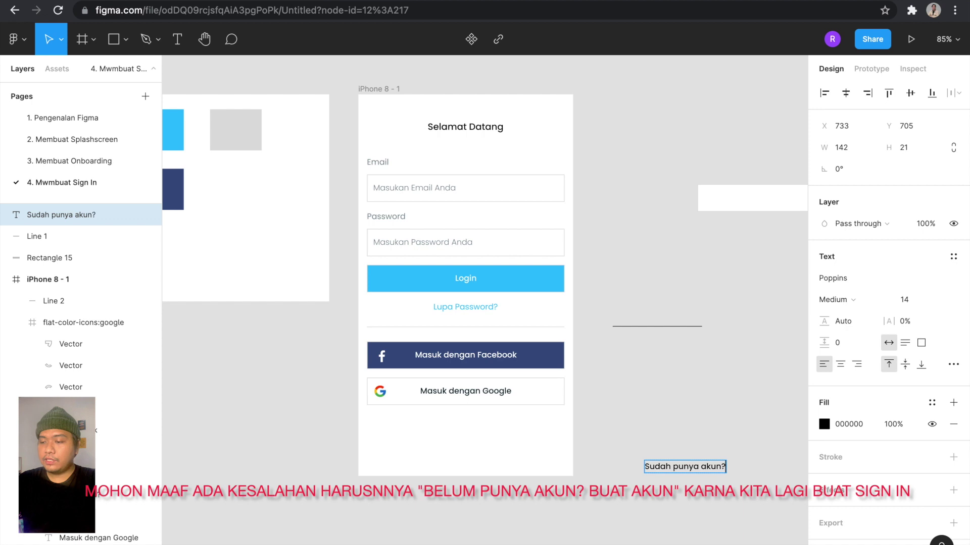
text( Masuk)
scroll(485, 272, down, 3)
scroll(485, 273, right, 3)
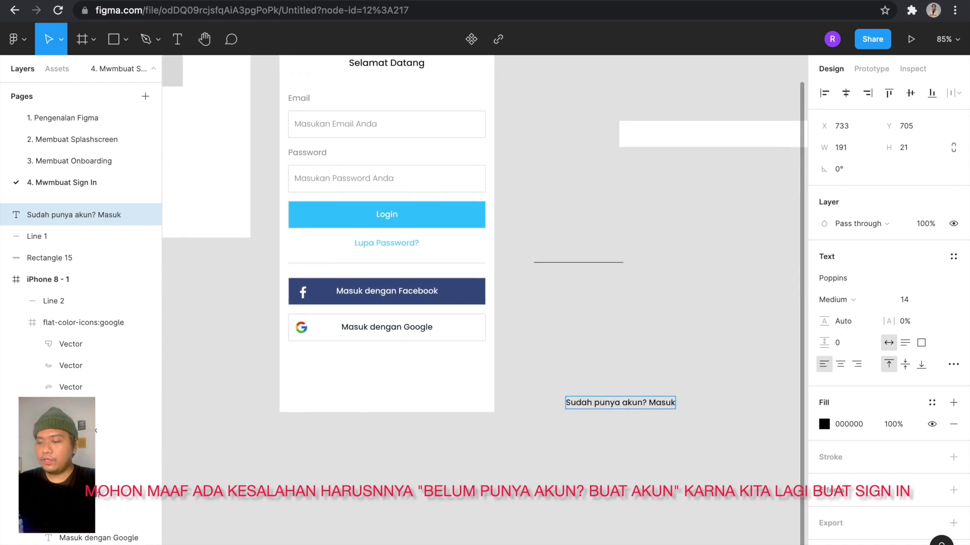
key(Escape)
Move the 'Sudah punya akun? Masuk' text to the bottom of the iPhone frame.
drag(659, 402, 449, 404)
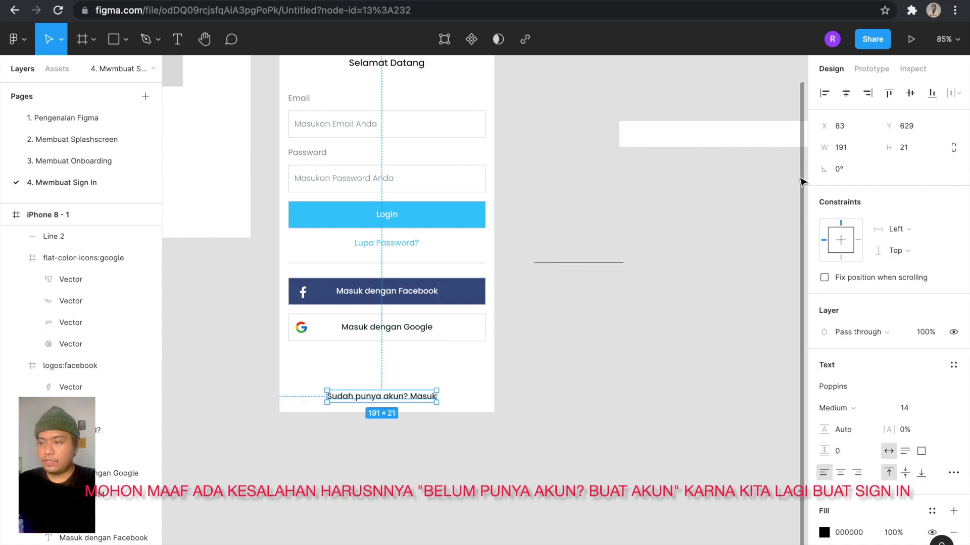
key(alt)
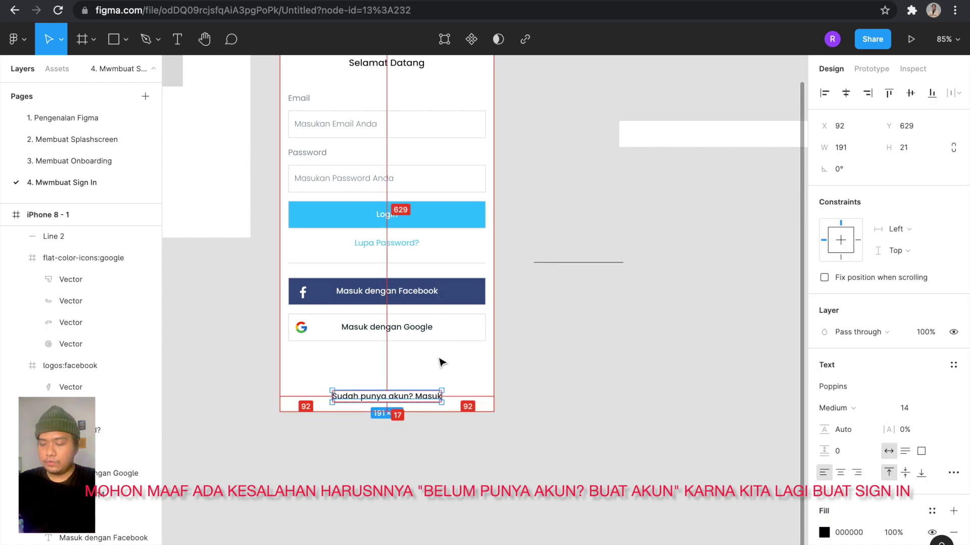
key(Up)
key(Up)
key(Up)
key(Up)
key(Down)
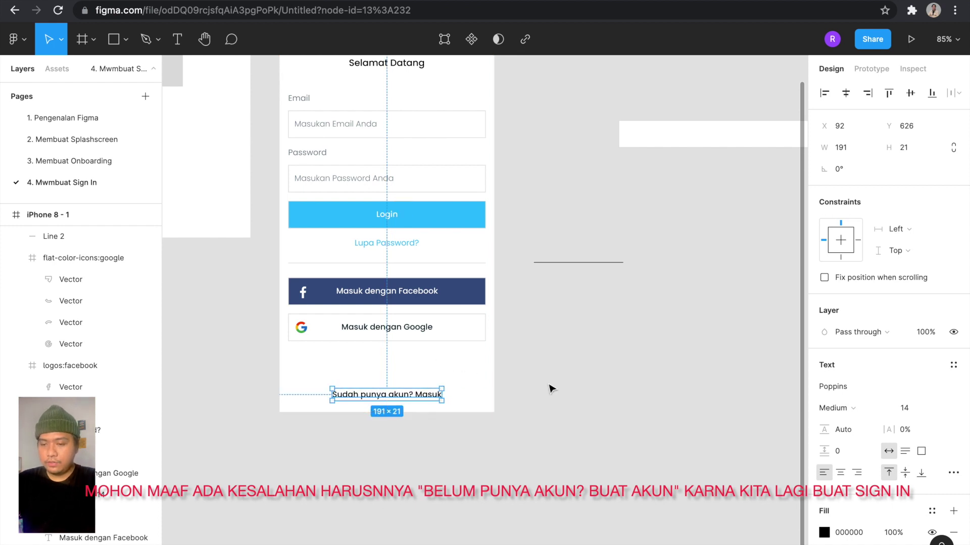
click(571, 390)
click(404, 396)
scroll(402, 400, left, 3)
scroll(402, 400, up, 5)
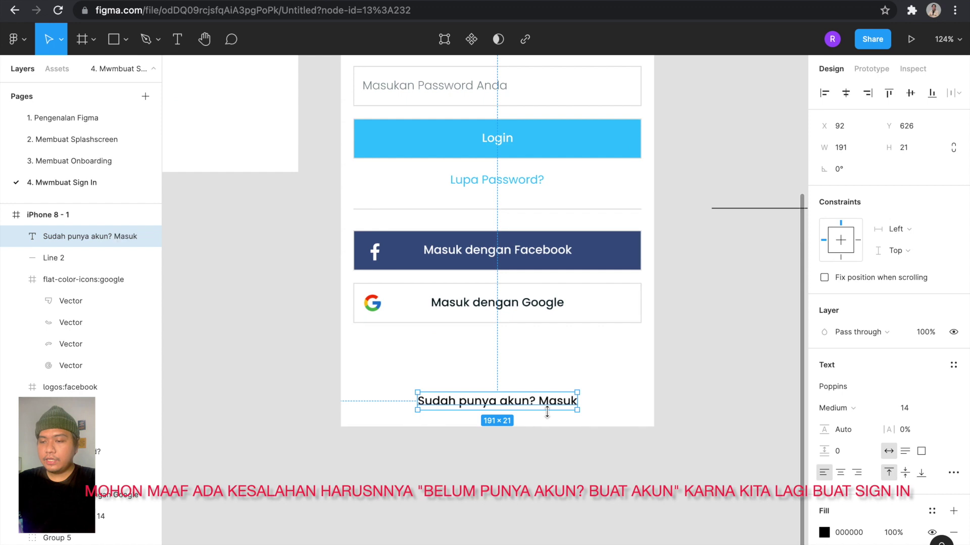
Set 'Sudah punya akun? Masuk' to Regular weight, matching 'Lupa Password?'.
scroll(557, 447, down, 3)
click(558, 447)
scroll(557, 446, right, 2)
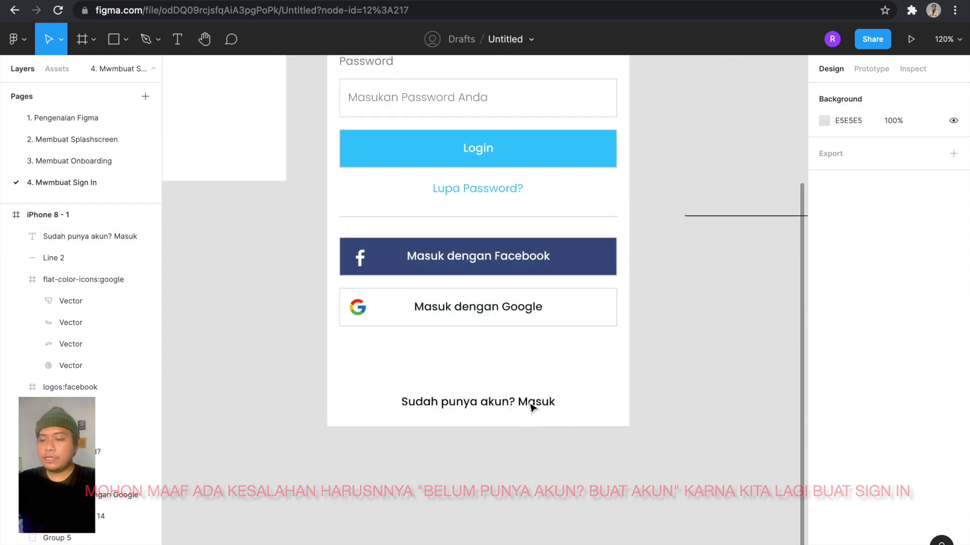
click(503, 195)
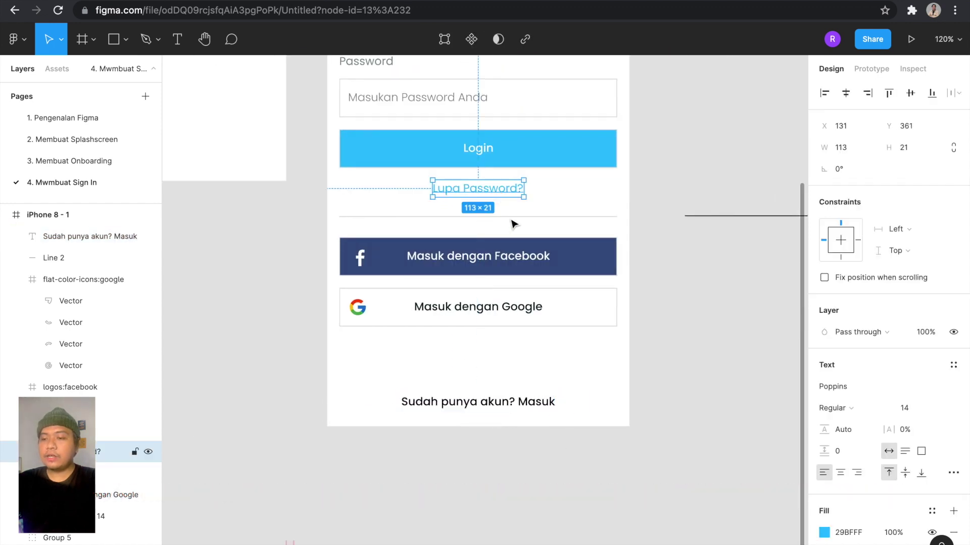
click(532, 402)
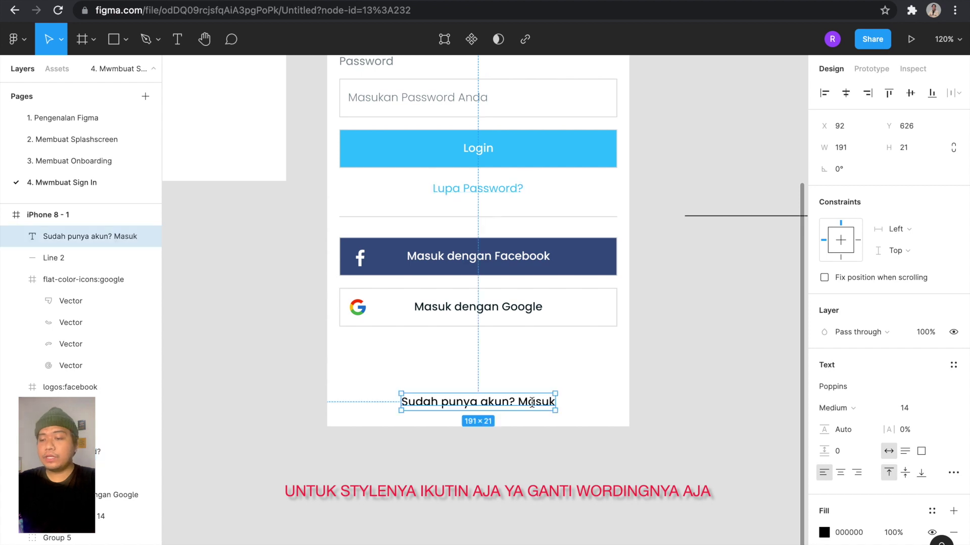
scroll(532, 403, up, 3)
double_click(532, 403)
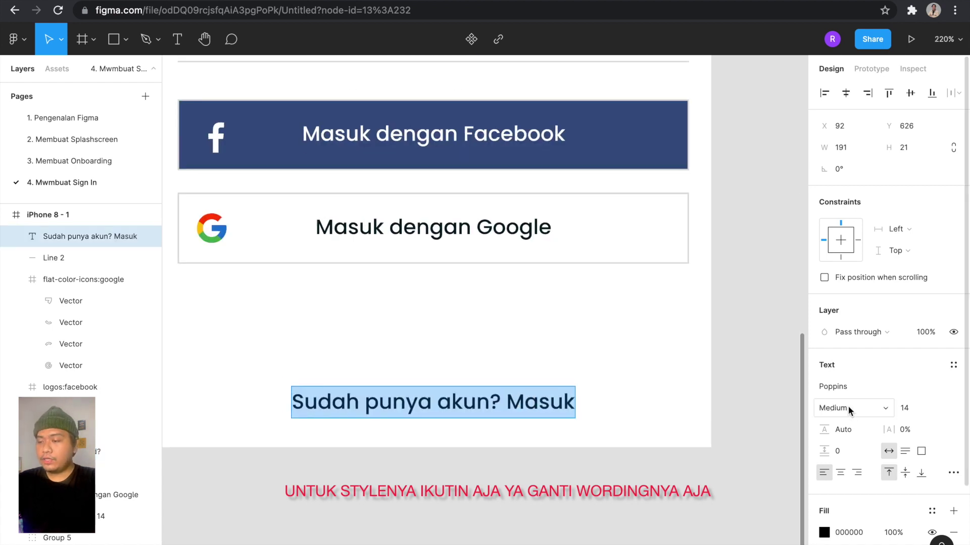
click(847, 407)
click(835, 392)
click(550, 410)
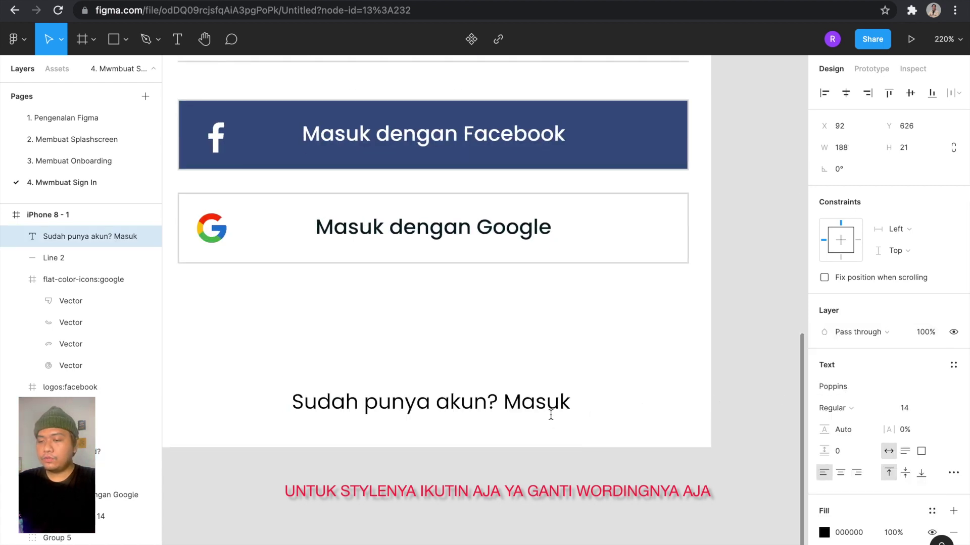
Colour the word 'Masuk' cyan blue 29BFFF.
scroll(543, 410, down, 3)
key(ctrl+a)
click(517, 406)
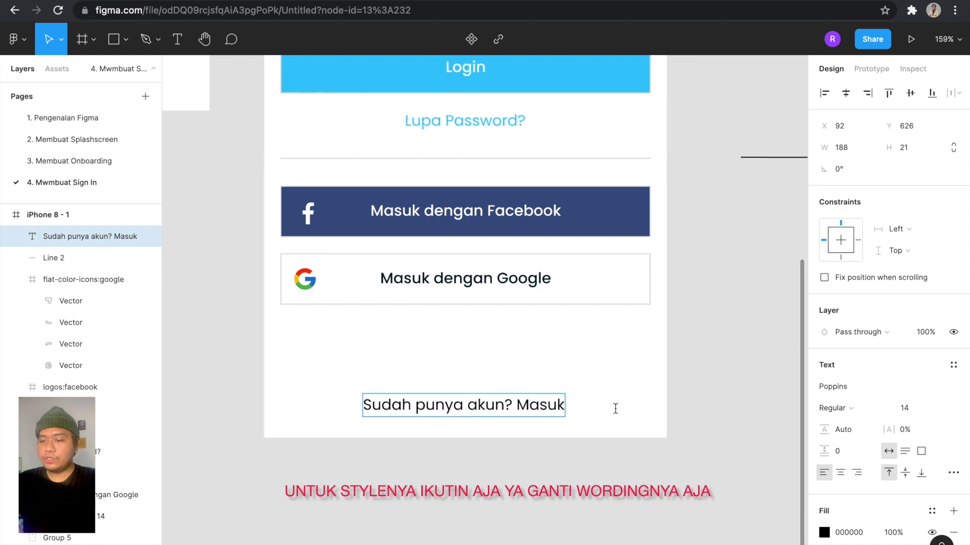
key(shift+End)
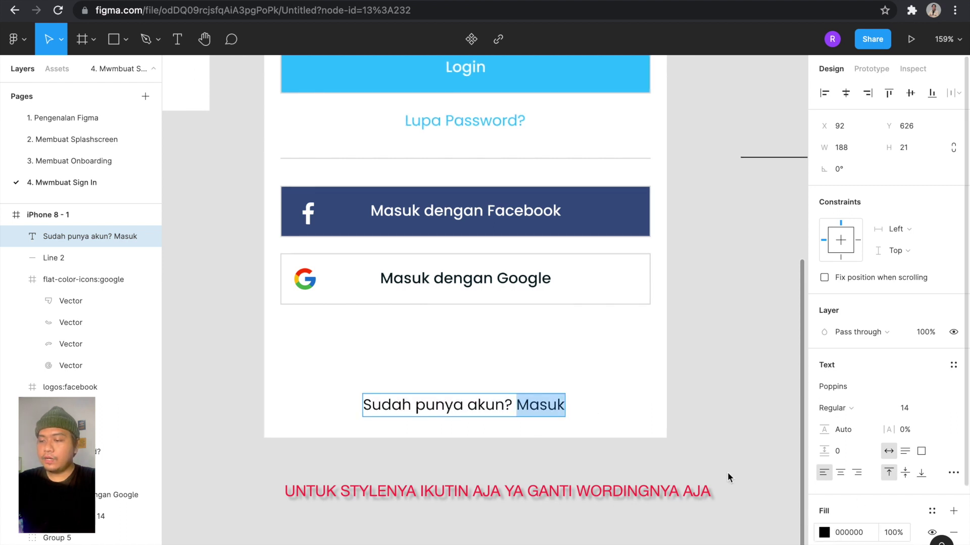
click(824, 533)
click(679, 511)
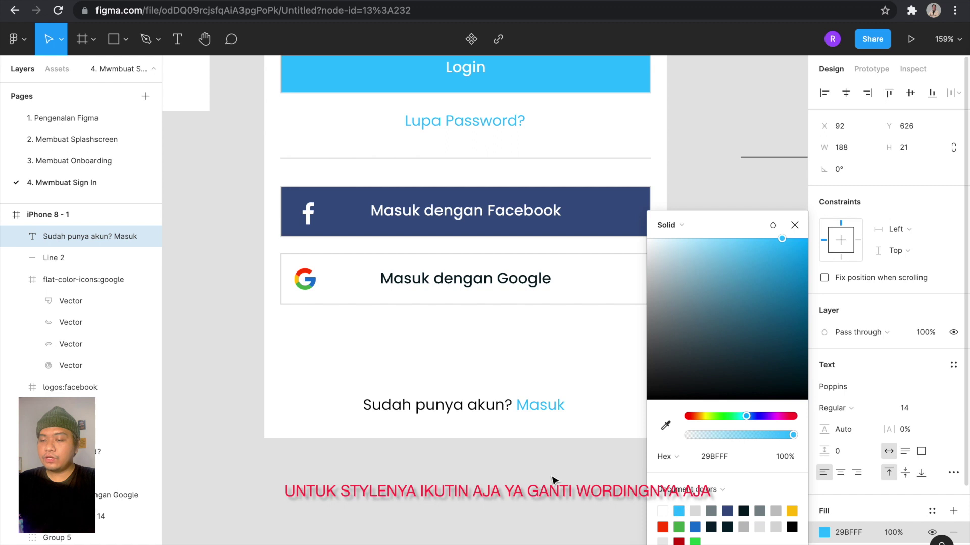
key(Escape)
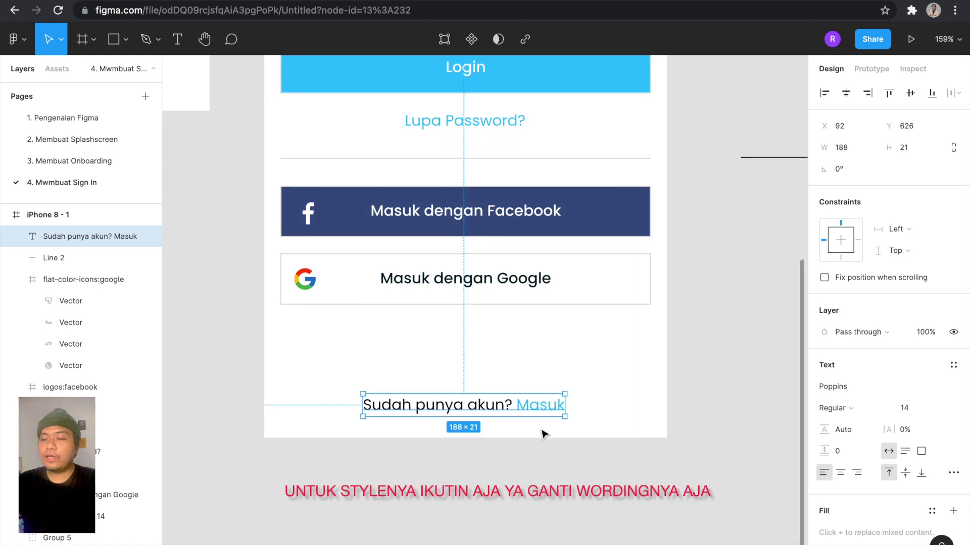
Align the 'Sudah punya akun? Masuk' line to the horizontal centre of the frame.
click(846, 93)
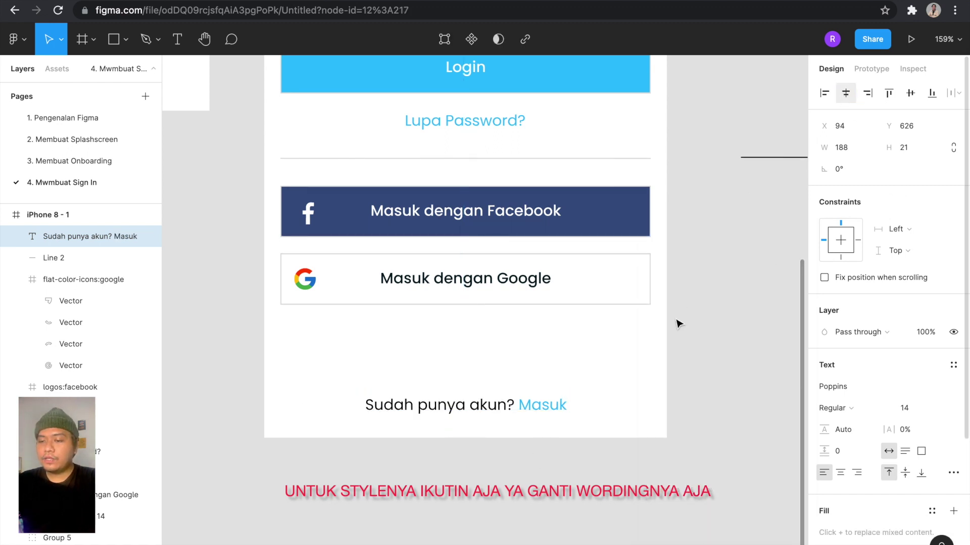
click(678, 323)
key(shift+1)
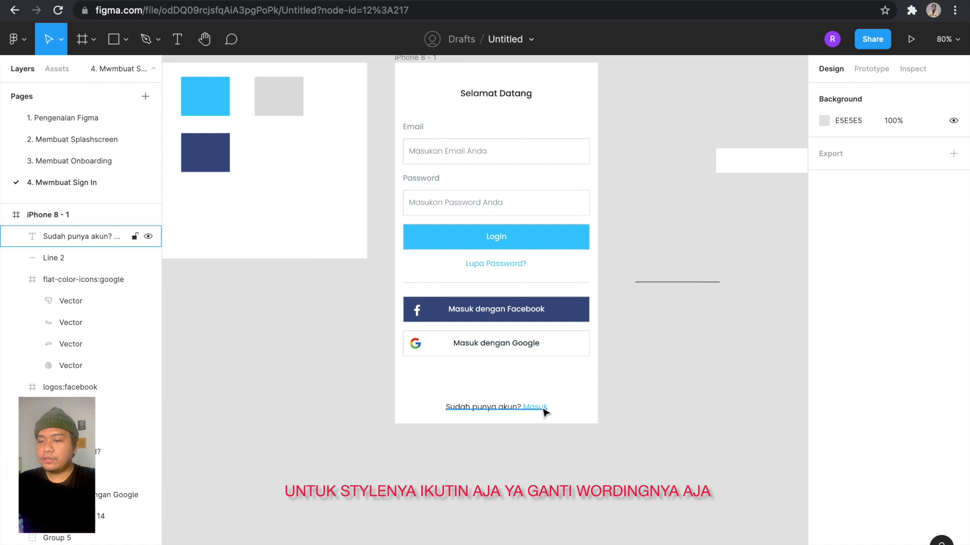
click(846, 93)
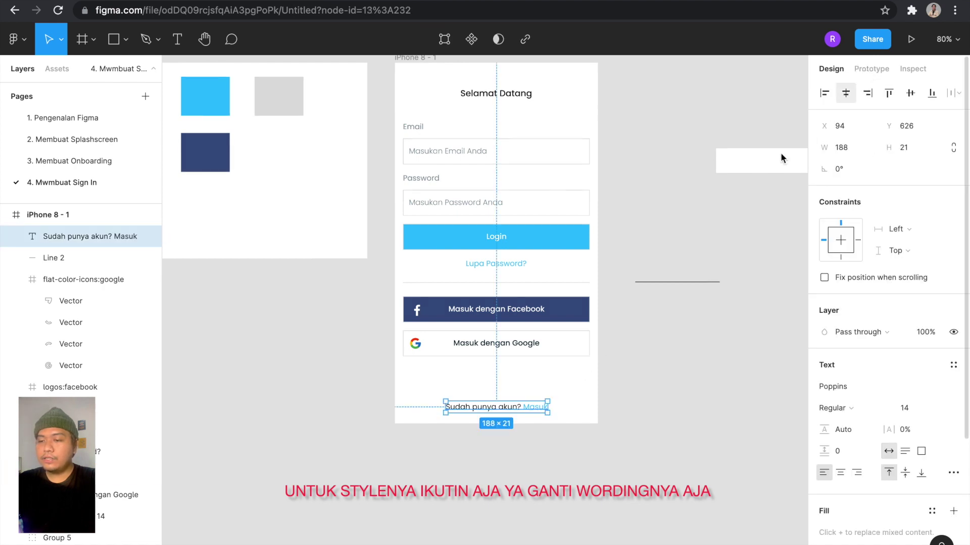
click(741, 318)
scroll(737, 316, up, 3)
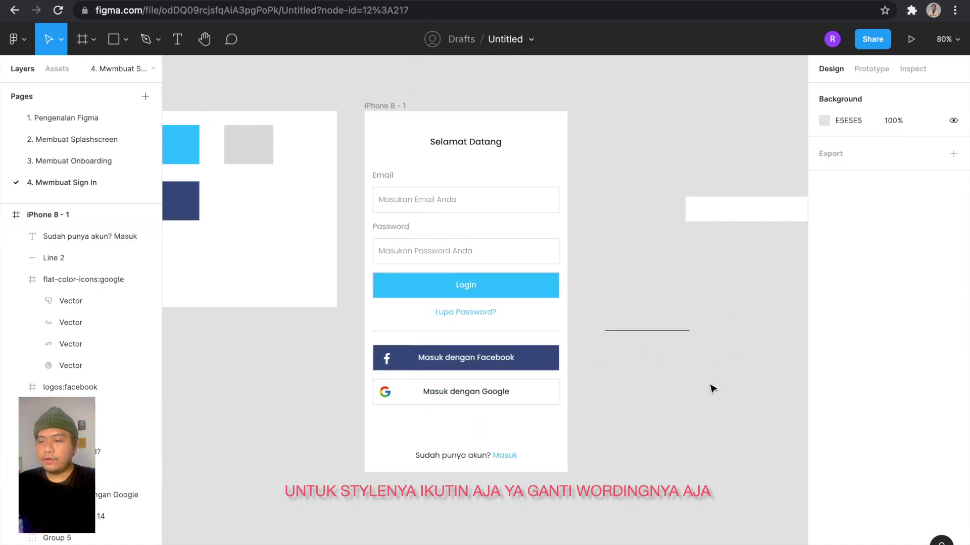
Change the 'Sudah punya akun? Masuk' line to Light font weight.
click(465, 141)
scroll(505, 435, up, 3)
scroll(510, 435, down, 3)
scroll(513, 450, up, 2)
double_click(505, 454)
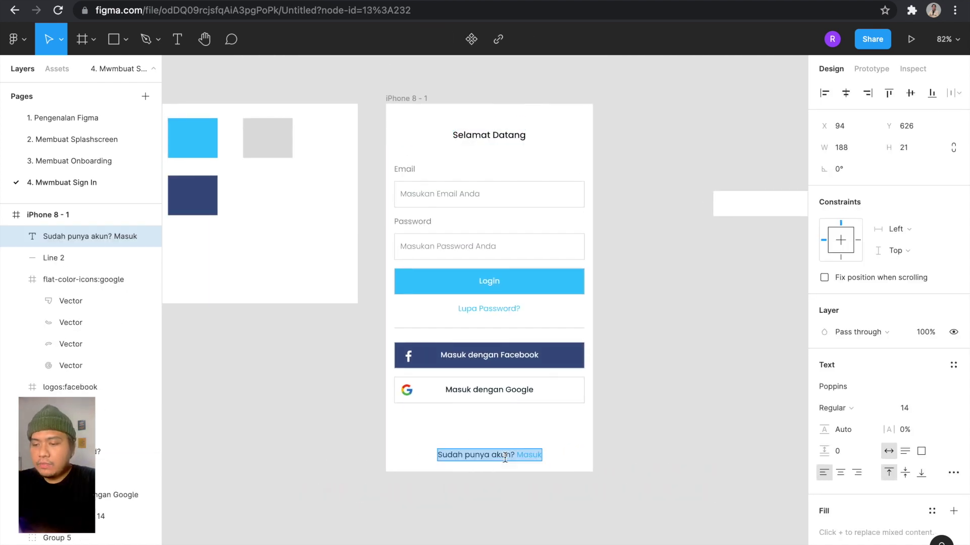
scroll(505, 457, up, 2)
scroll(505, 457, up, 2)
click(505, 455)
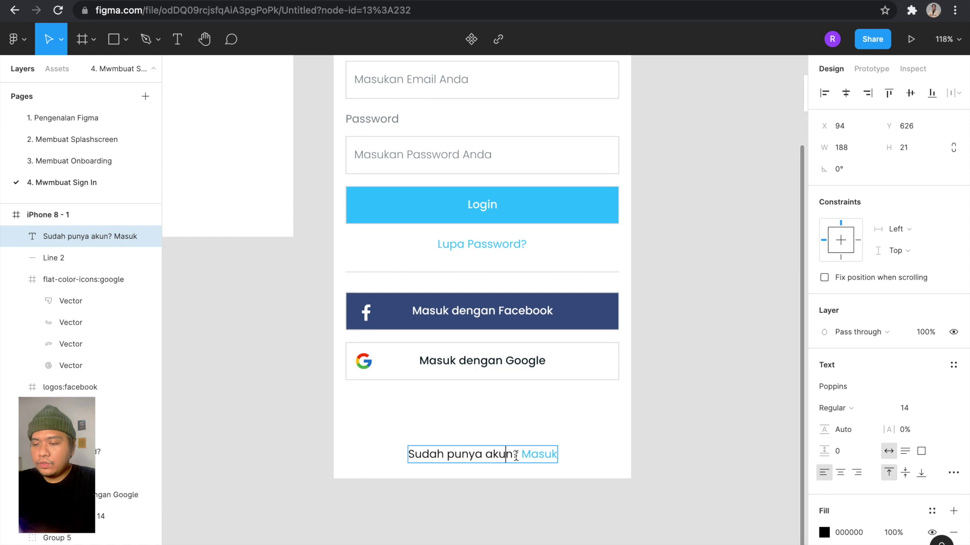
key(ctrl+a)
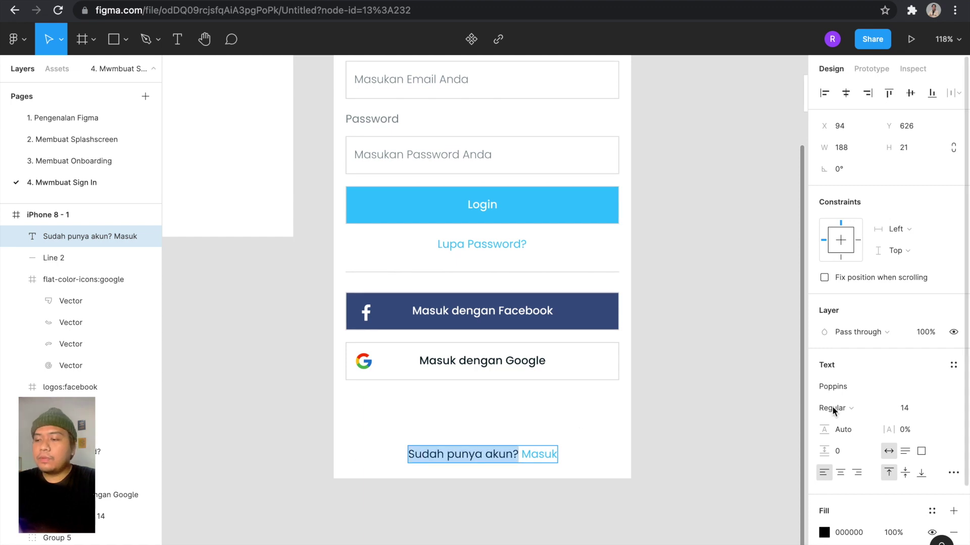
click(831, 408)
click(843, 393)
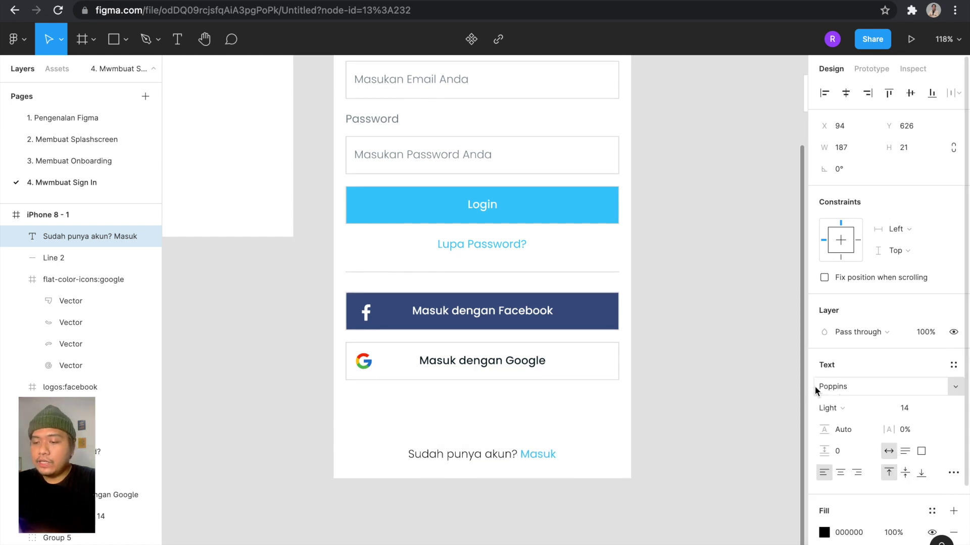
Set the 'Masuk dengan Google' and 'Masuk dengan Facebook' button labels to Light weight.
double_click(528, 356)
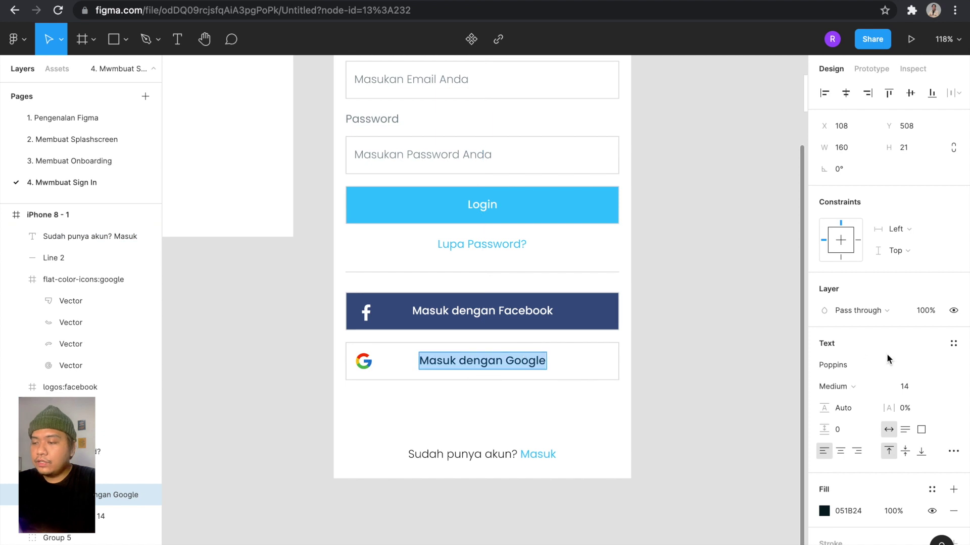
click(866, 387)
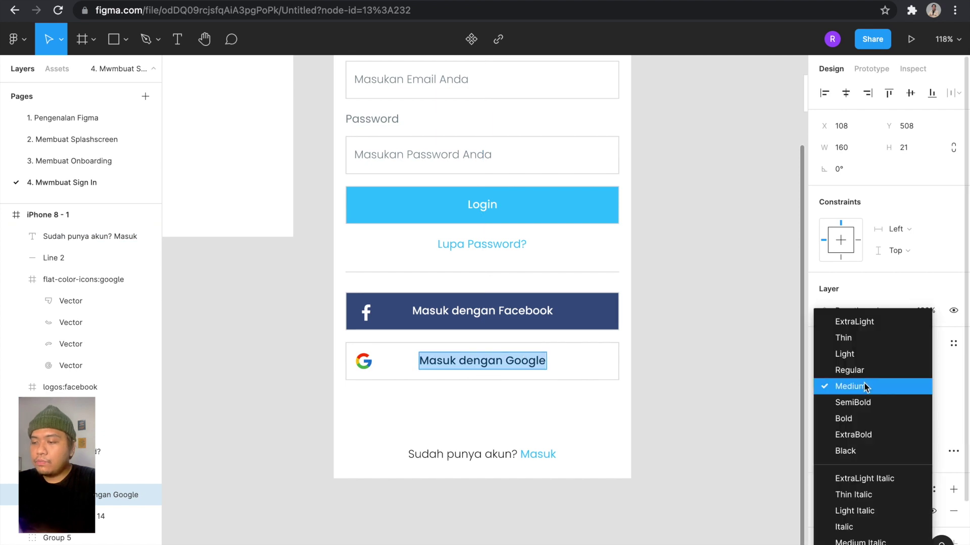
click(866, 354)
click(507, 318)
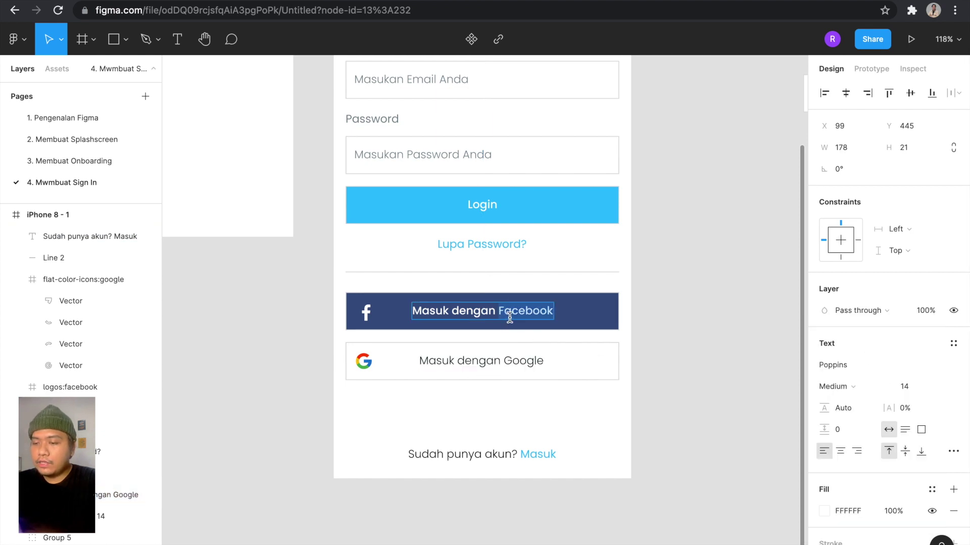
key(ctrl+a)
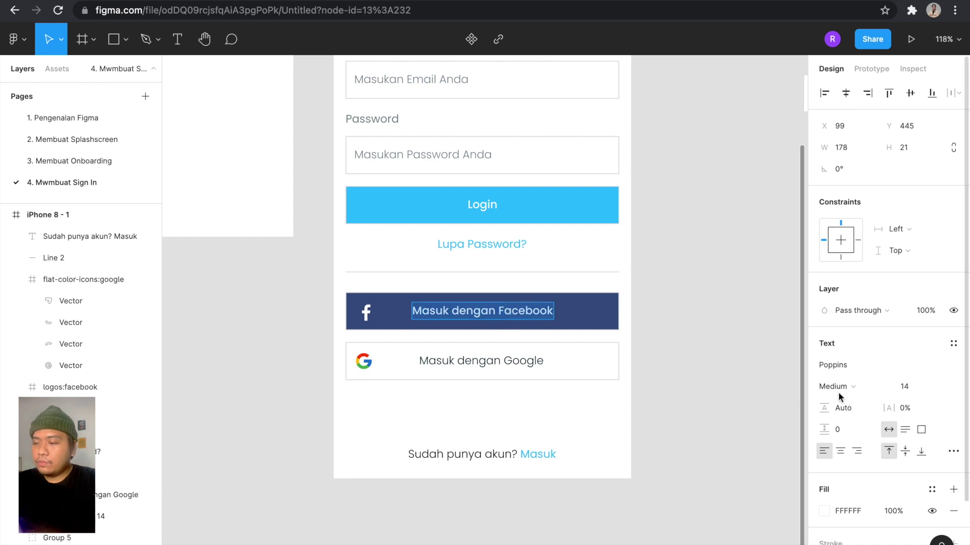
click(838, 386)
click(842, 353)
key(Escape)
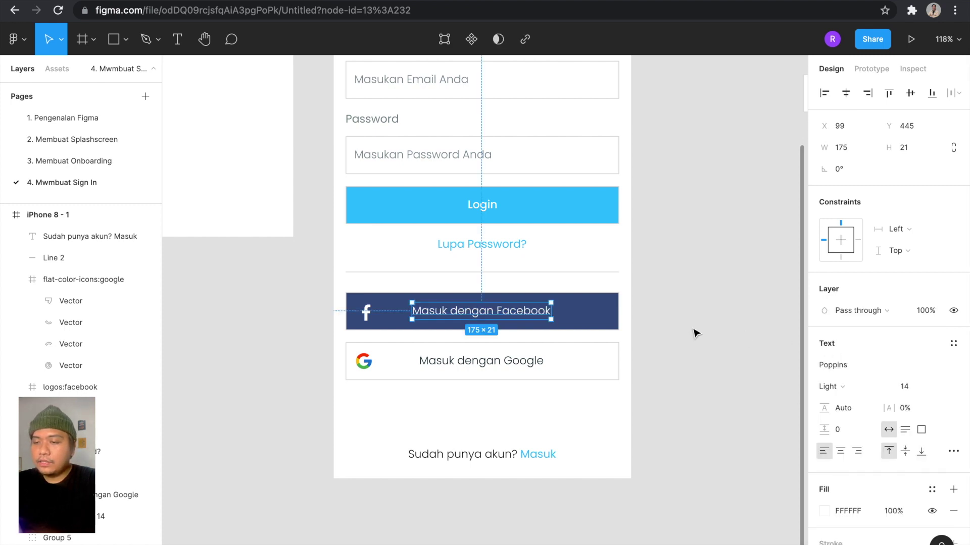
click(654, 239)
scroll(651, 234, down, 3)
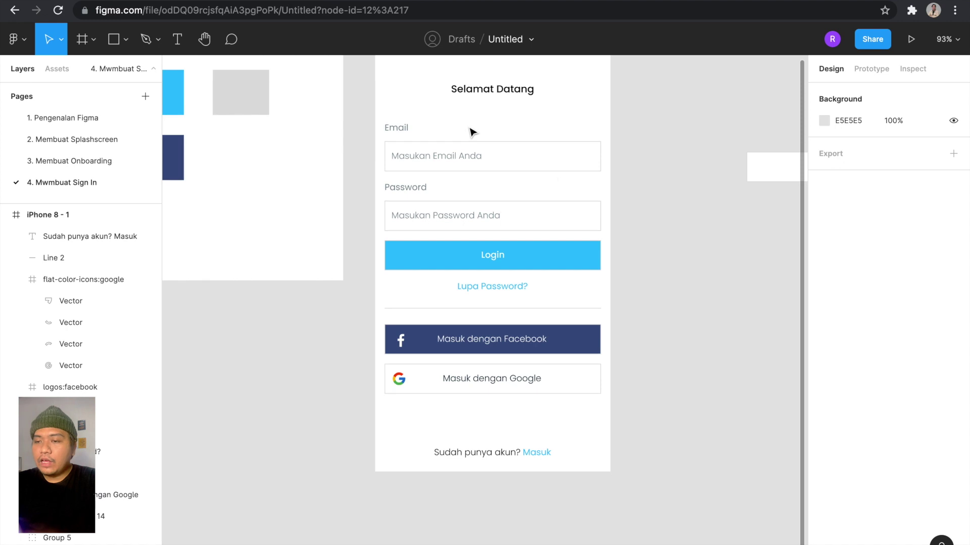
scroll(561, 183, up, 2)
scroll(561, 183, up, 1)
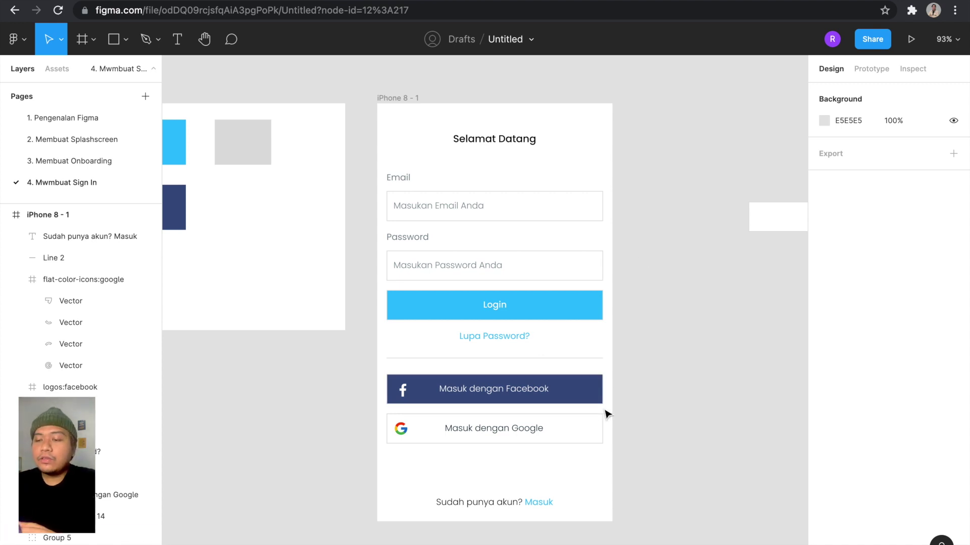
scroll(608, 414, down, 2)
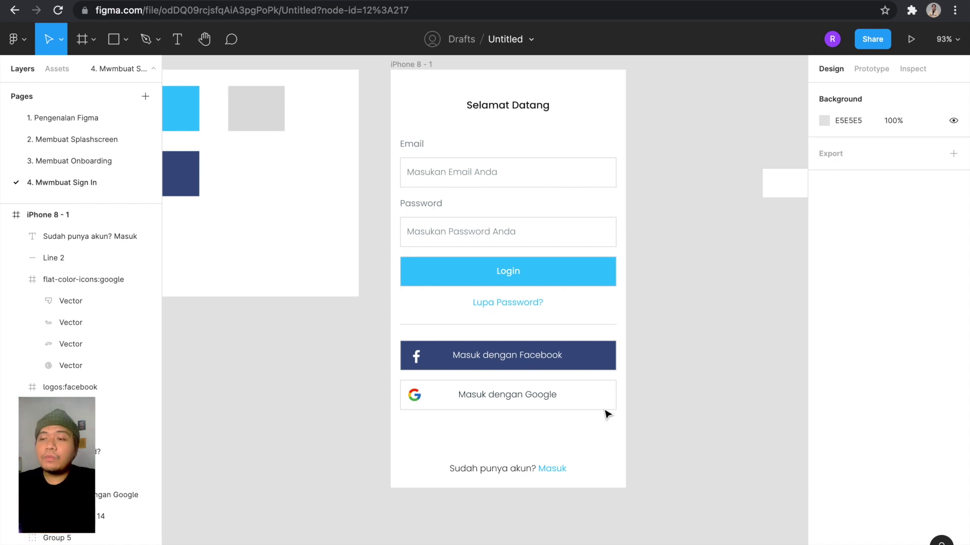
scroll(548, 211, up, 2)
Set the Selamat Datang heading to font size 18 and centre it horizontally in the frame.
click(504, 147)
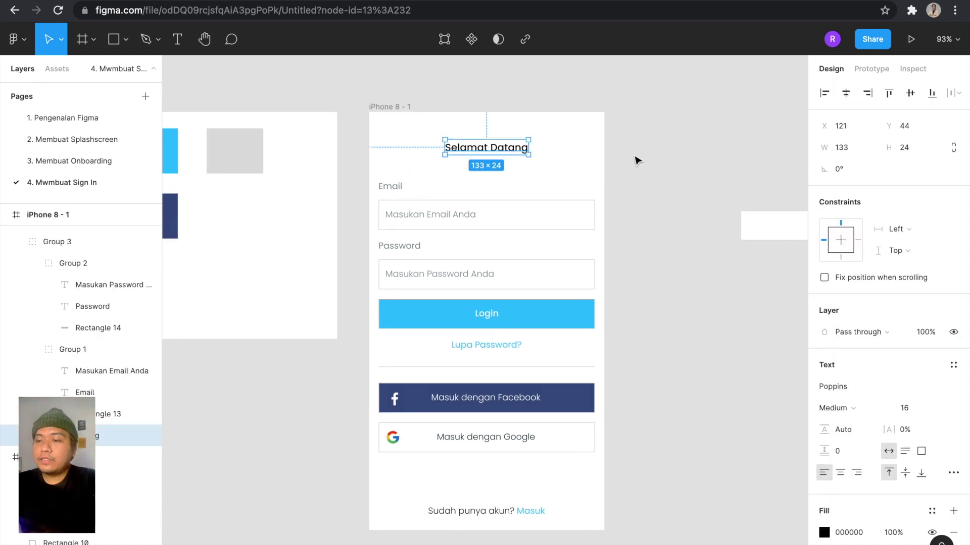
click(918, 407)
text(18)
key(Return)
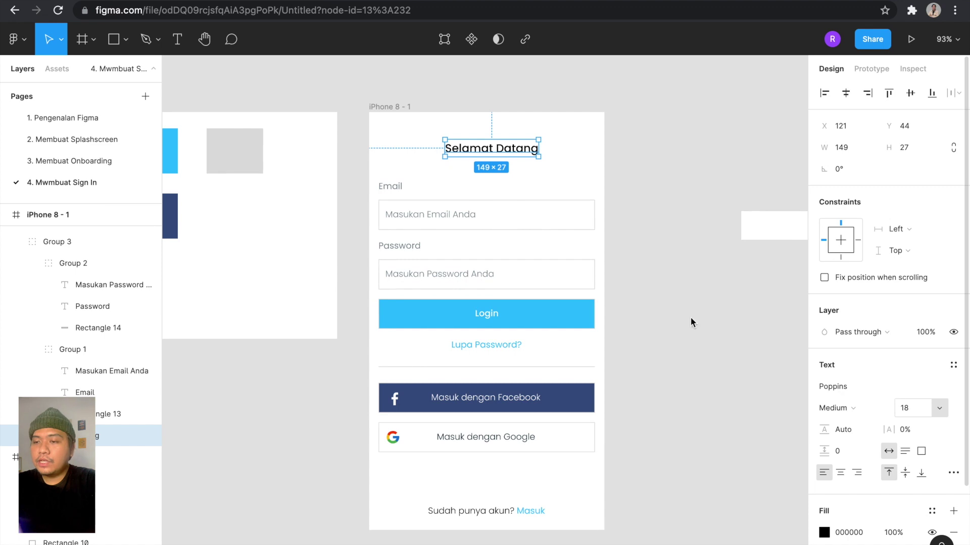
click(843, 97)
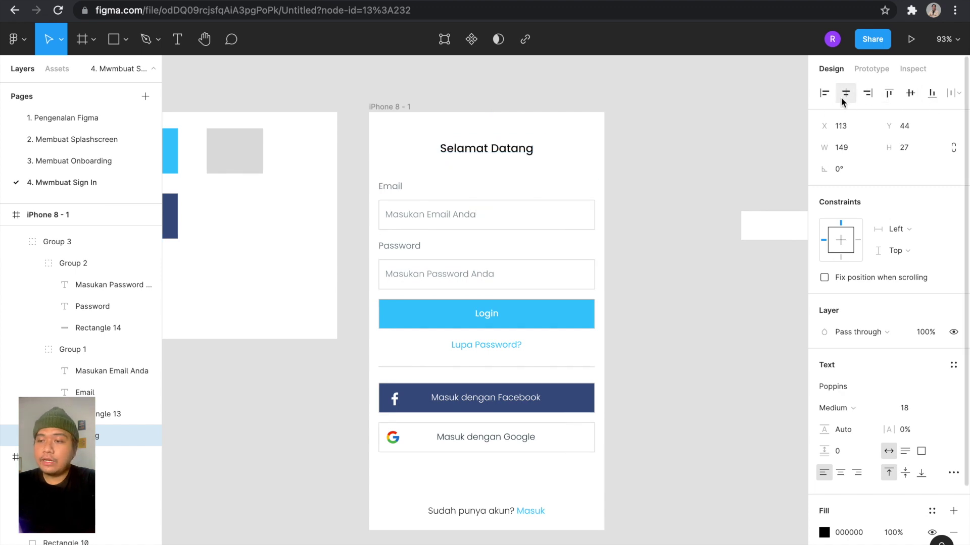
click(612, 494)
Shift the heading and sign-in form down so the block starts 48 px below the frame top.
drag(613, 494, 374, 170)
key(alt)
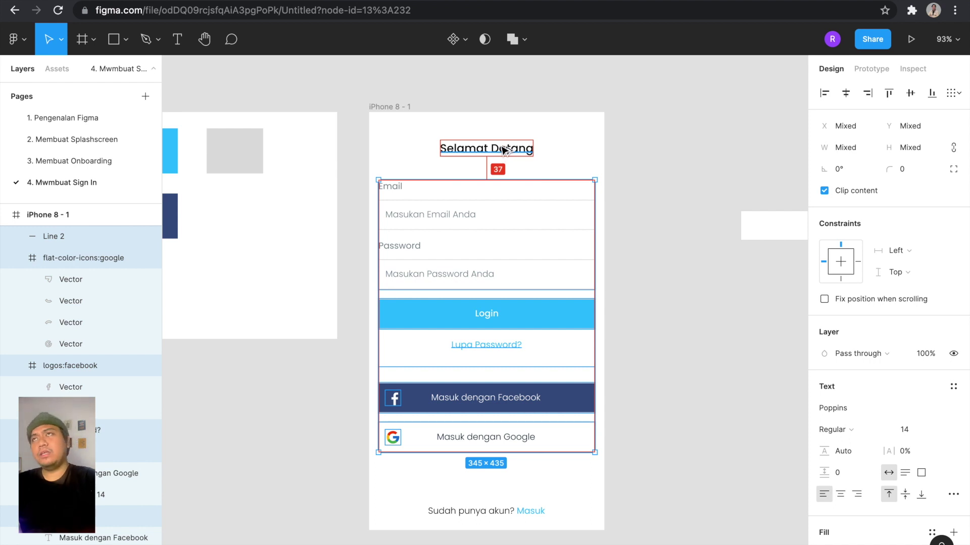
key(Down)
key(Down)
key(Down)
key(Down)
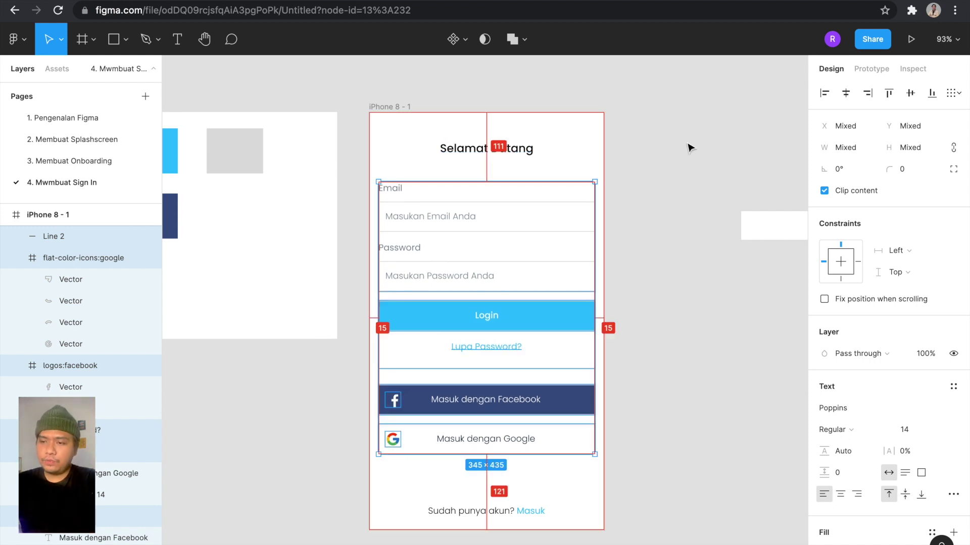
click(689, 147)
drag(601, 480, 417, 134)
key(Down)
key(Down)
key(Down)
key(Down)
key(Down)
key(Down)
key(Down)
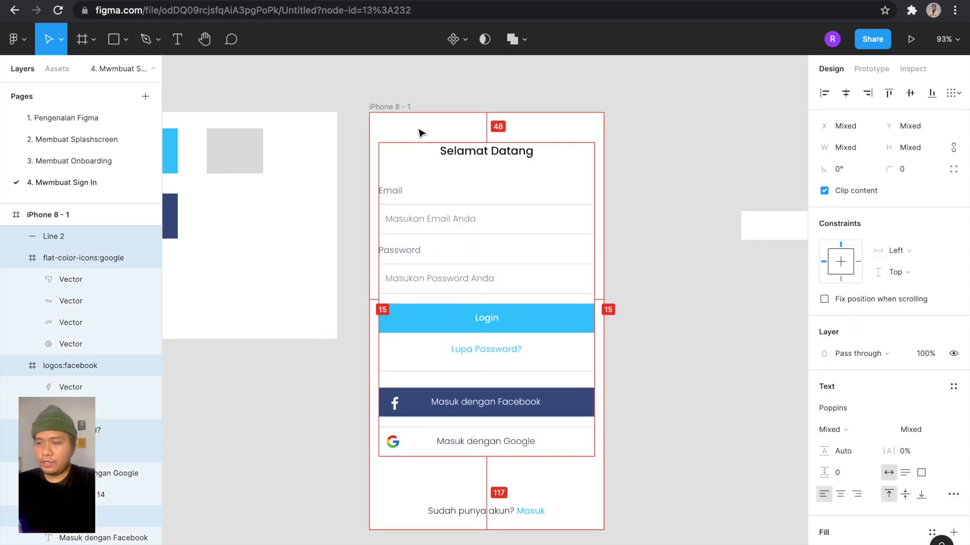
key(Up)
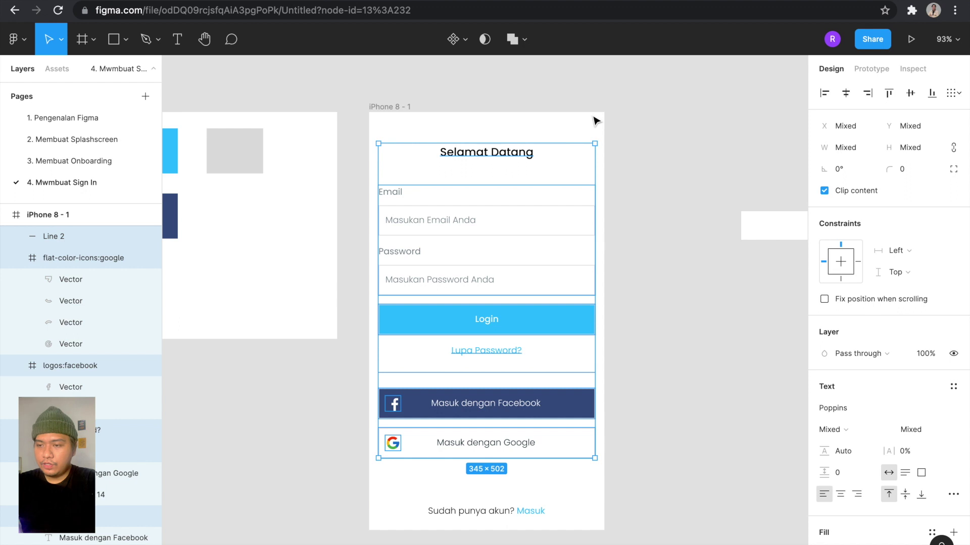
click(596, 121)
scroll(645, 130, down, 4)
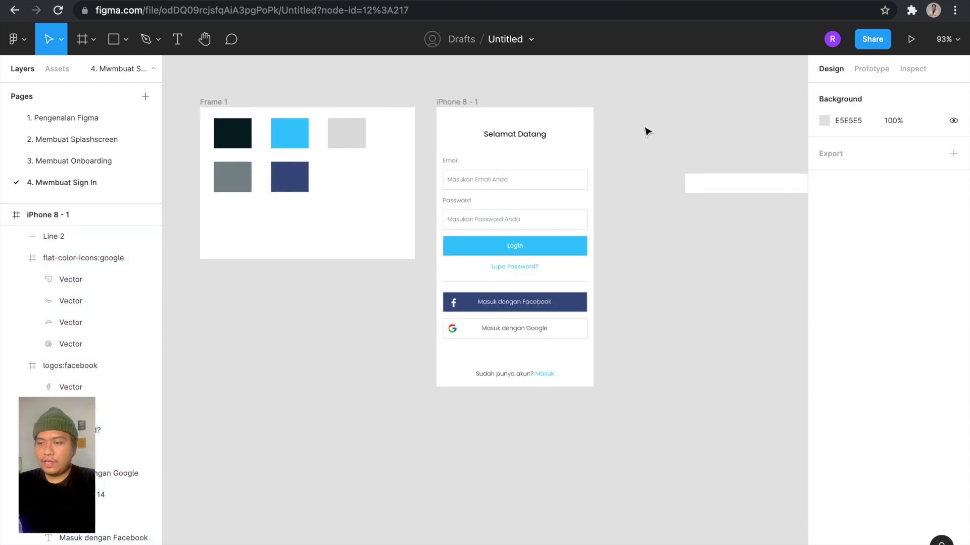
scroll(645, 129, up, 2)
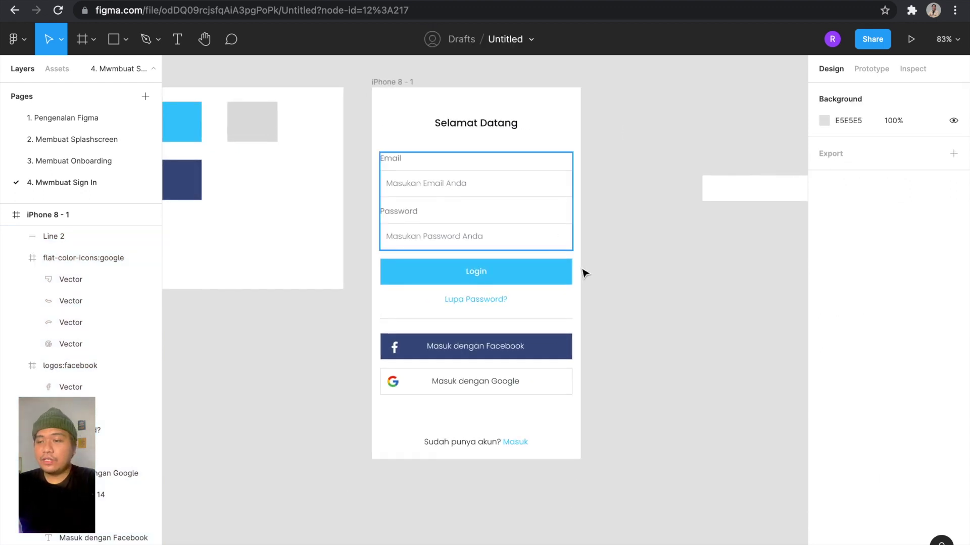
Move the spare Rectangle 15 up above the screens.
click(741, 196)
scroll(707, 209, right, 3)
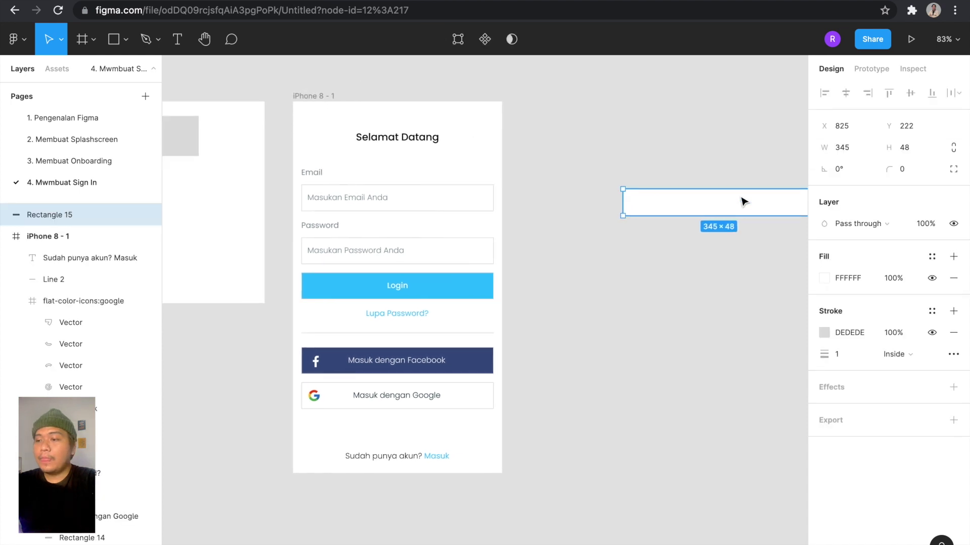
drag(679, 218, 578, 80)
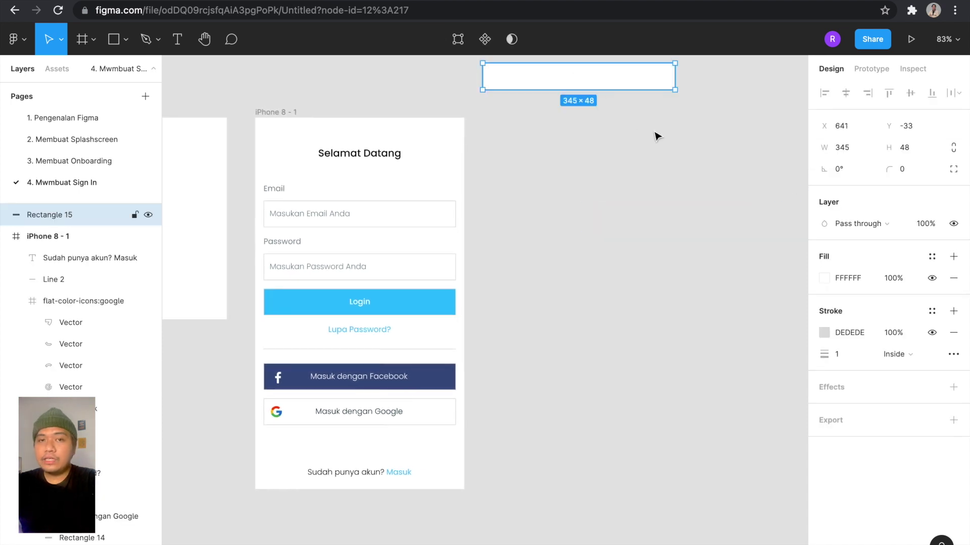
click(517, 137)
Duplicate the iPhone 8 - 1 frame to the right as iPhone 8 - 2.
click(282, 114)
click(283, 115)
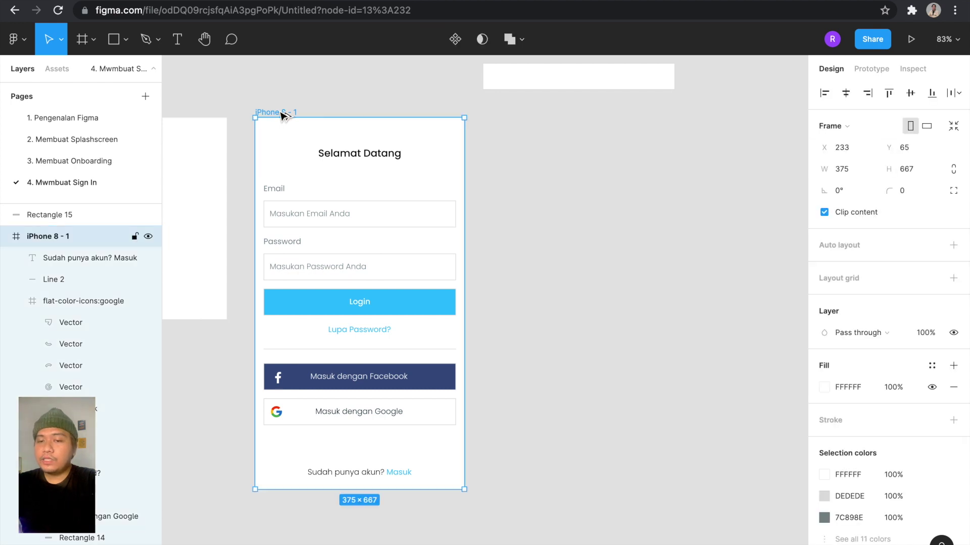
drag(283, 115, 512, 114)
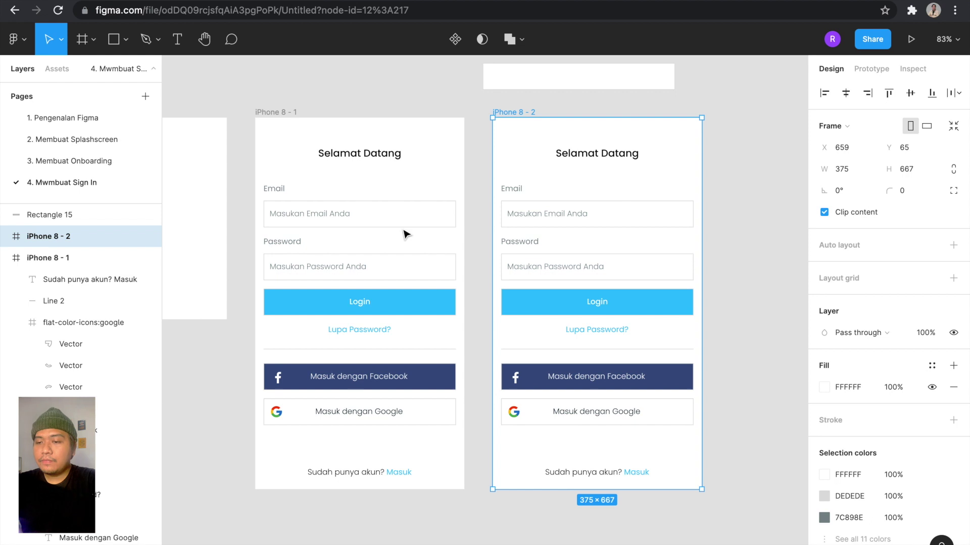
key(Escape)
Recolour the iPhone 8 - 1 Login button from blue 29BFFF to grey DEDEDE using the grey swatch.
click(419, 308)
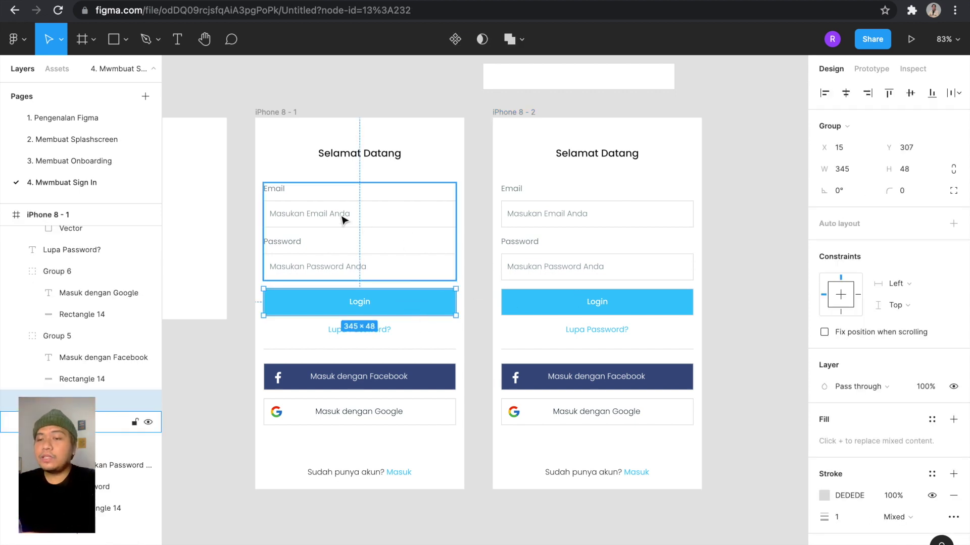
scroll(457, 278, left, 2)
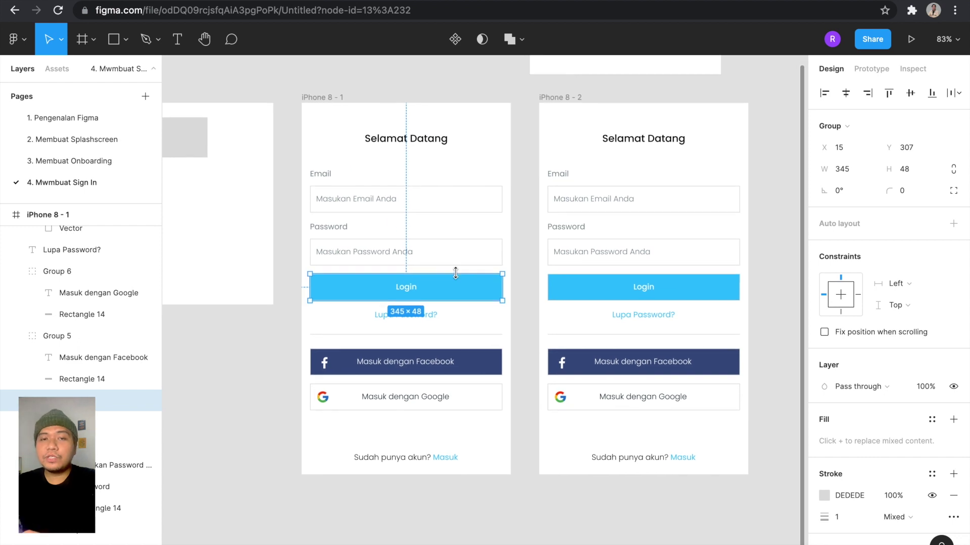
scroll(455, 273, left, 4)
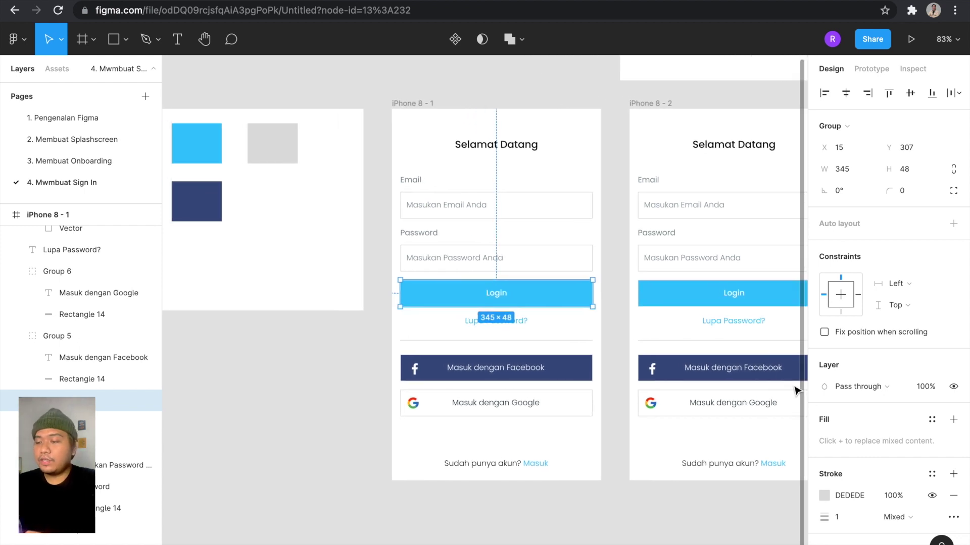
scroll(826, 470, down, 4)
click(825, 473)
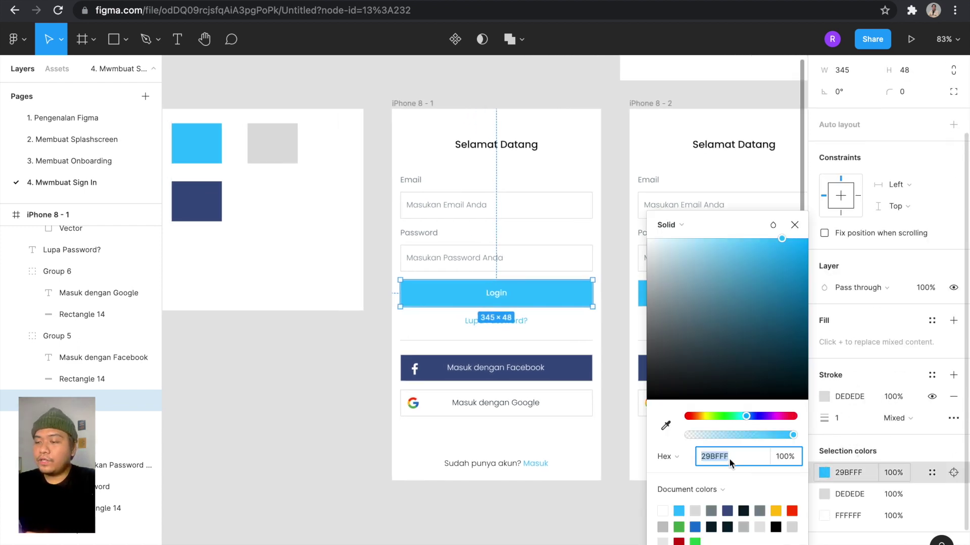
click(665, 425)
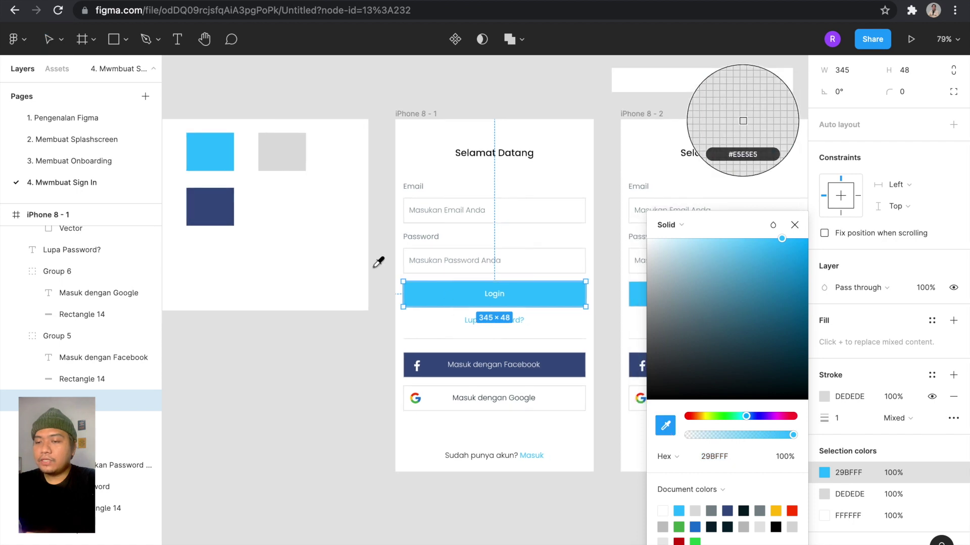
scroll(378, 217, left, 4)
scroll(379, 217, down, 1)
click(370, 179)
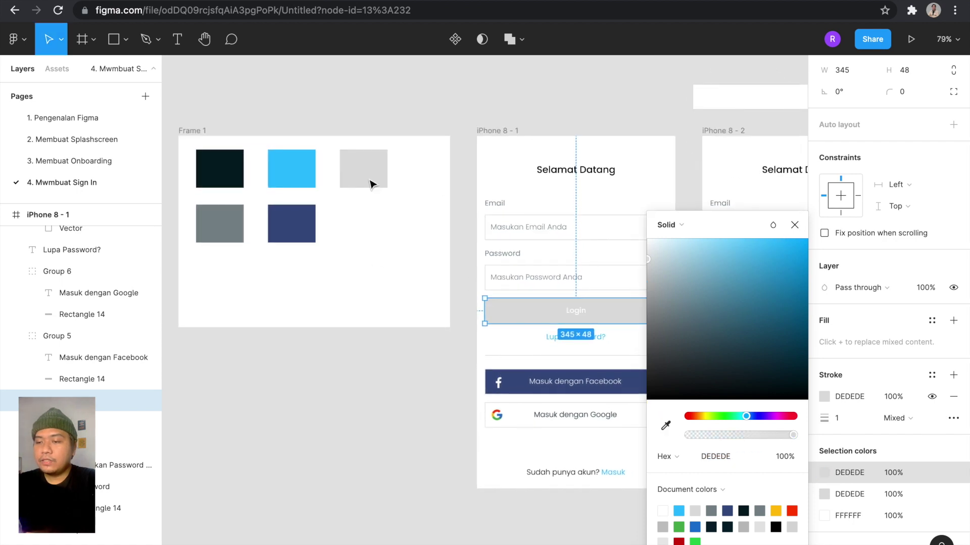
scroll(374, 184, right, 6)
scroll(374, 184, down, 1)
click(451, 97)
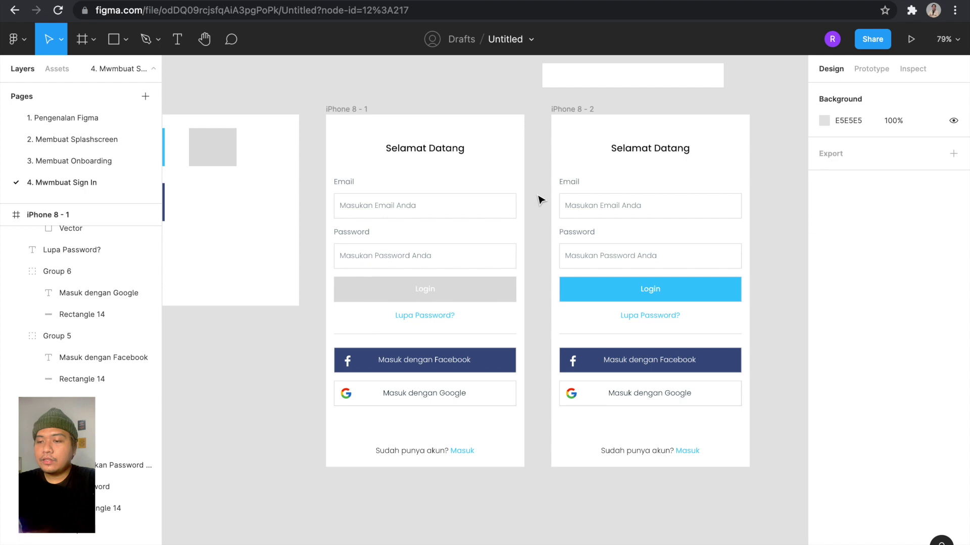
scroll(539, 197, right, 3)
scroll(539, 197, down, 1)
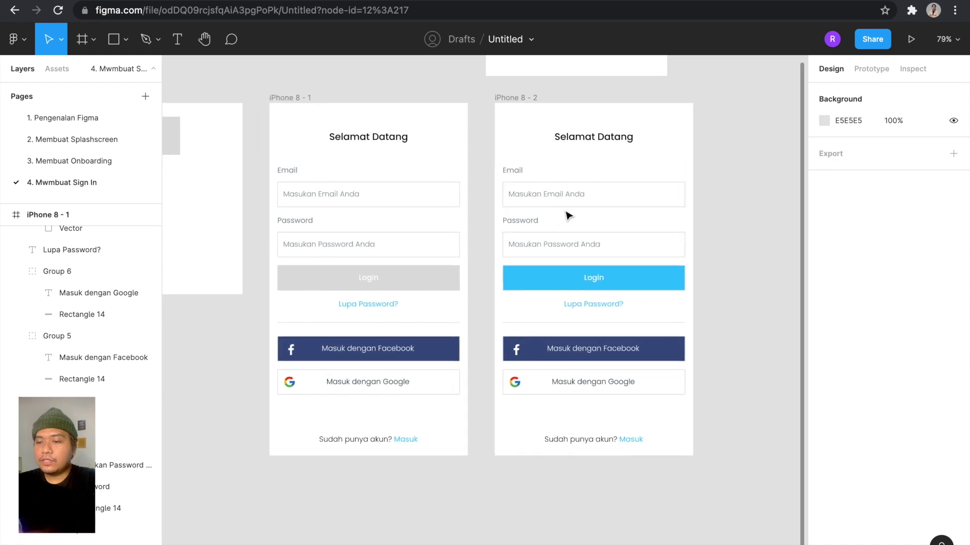
scroll(565, 215, right, 3)
scroll(566, 216, down, 1)
scroll(515, 184, up, 4)
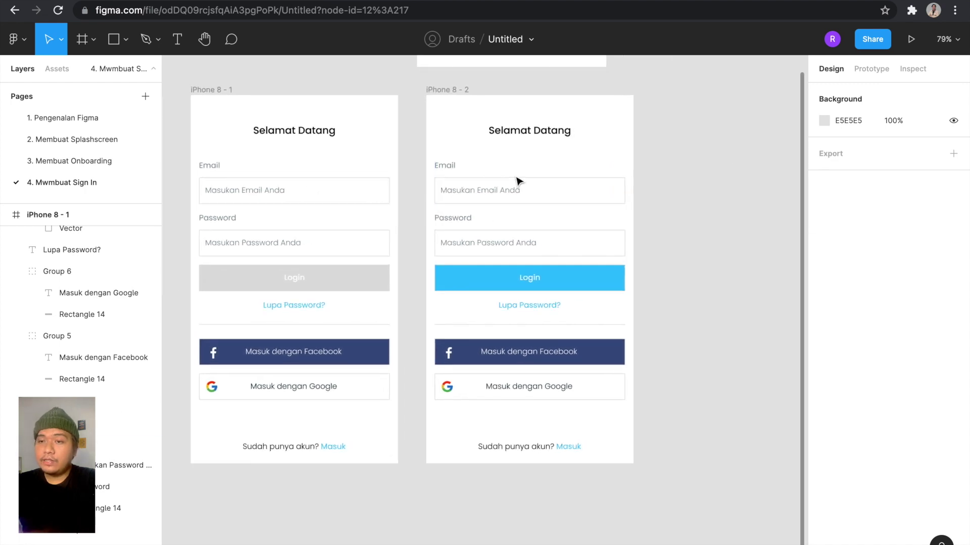
Replace the Email placeholder on iPhone 8 - 2 with a Gmail address.
double_click(497, 196)
triple_click(495, 193)
scroll(496, 192, up, 3)
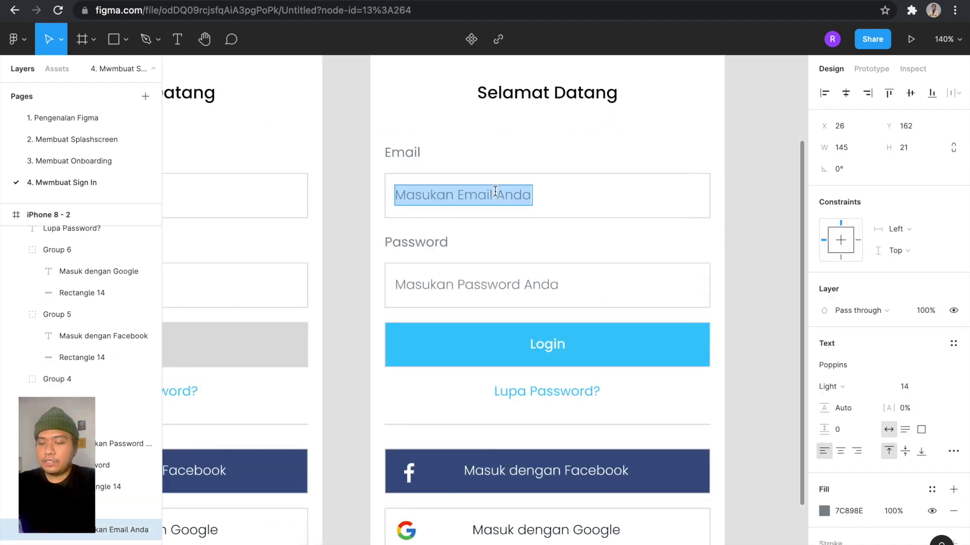
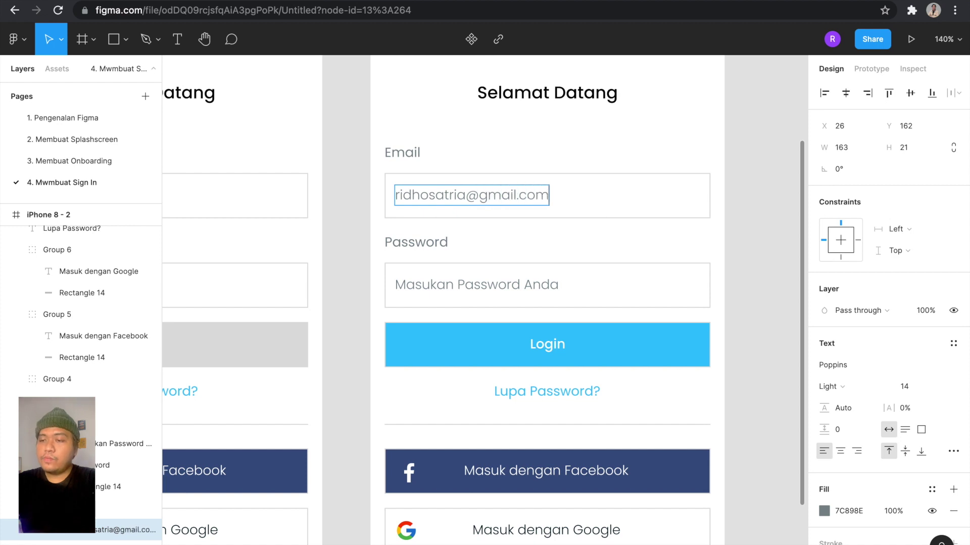
Replace the Password placeholder with twelve masked asterisks, then select both entered texts.
double_click(492, 284)
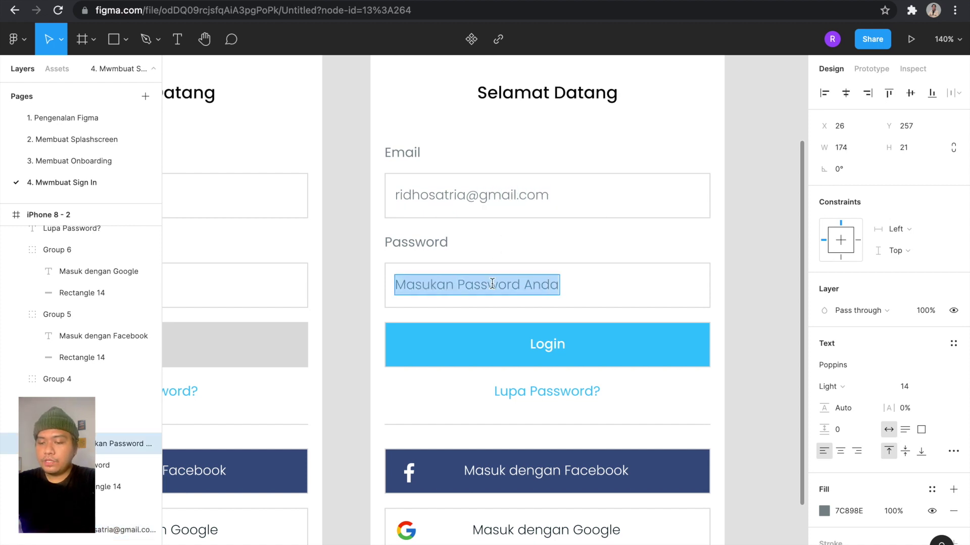
text(88**)
key(BackSpace)
key(BackSpace)
key(BackSpace)
key(BackSpace)
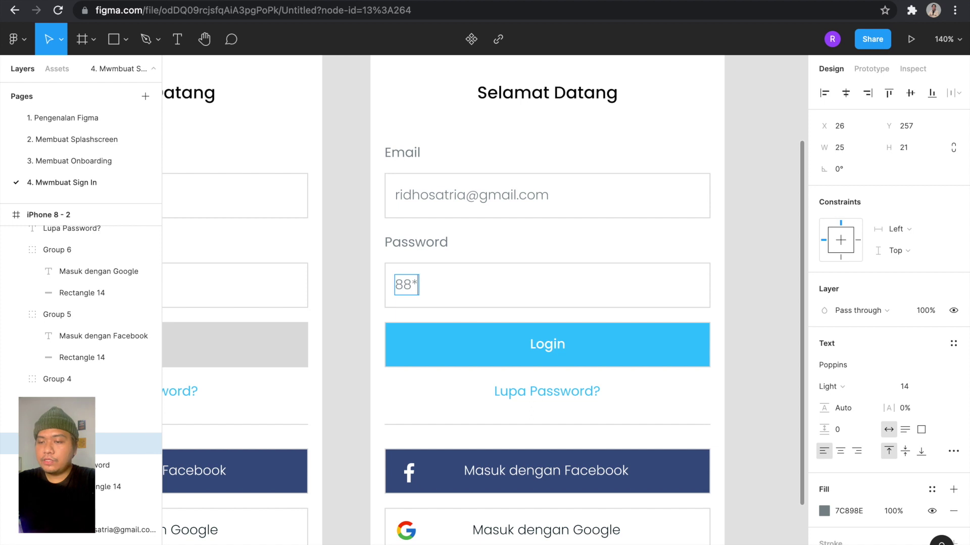
text(8**)
key(BackSpace)
key(BackSpace)
key(BackSpace)
text(***********)
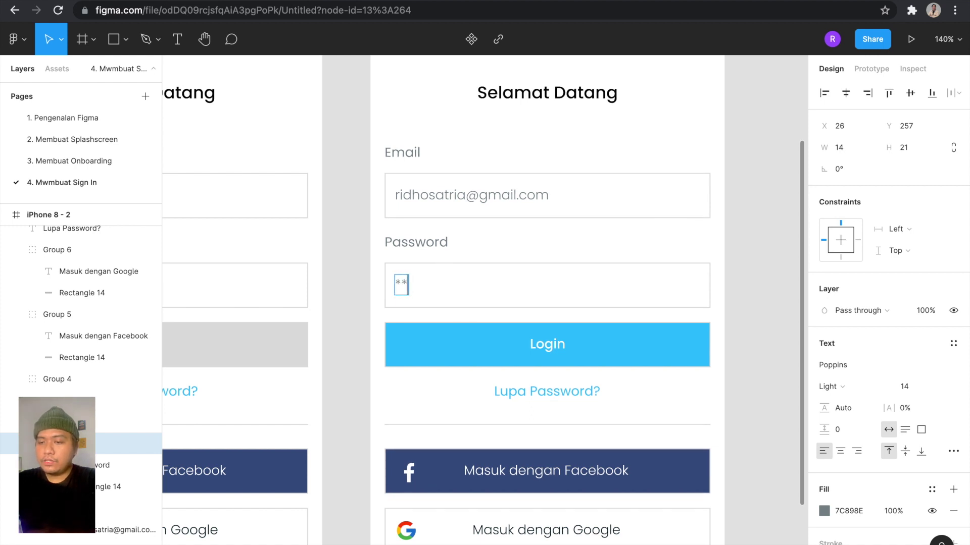
text(*)
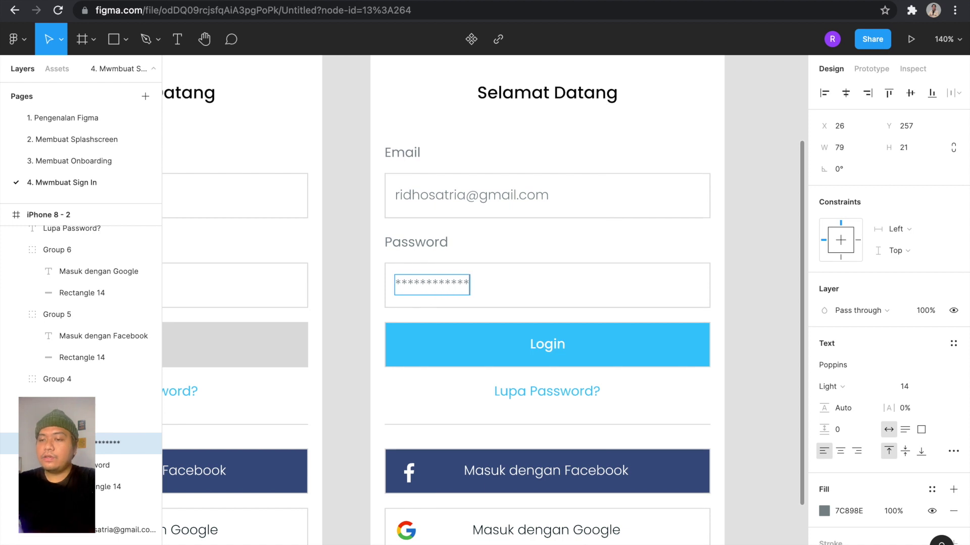
double_click(516, 203)
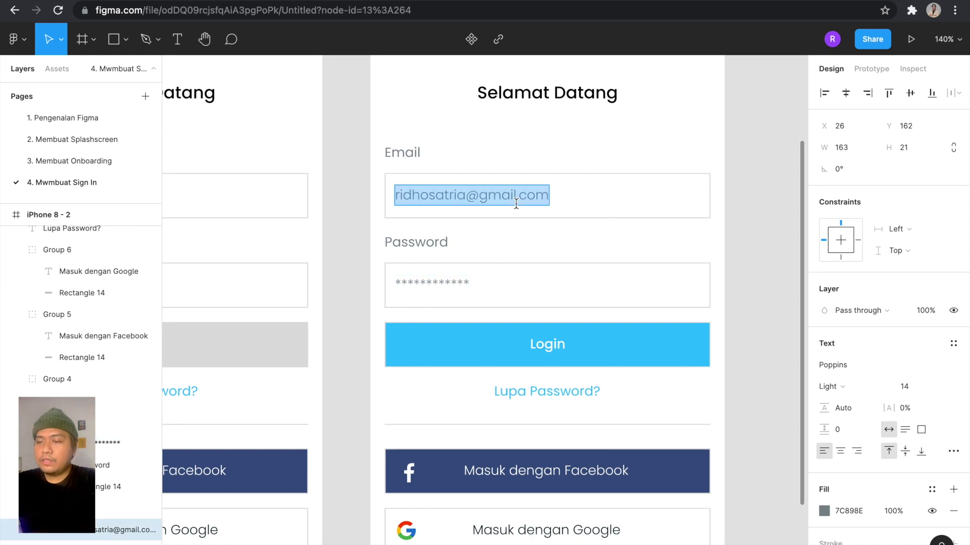
double_click(457, 280)
key(Escape)
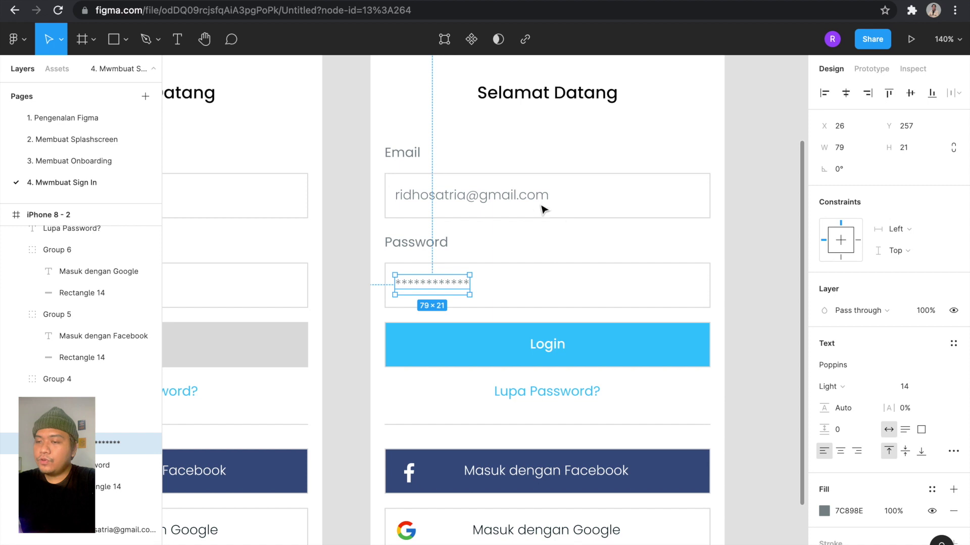
shift+click(526, 198)
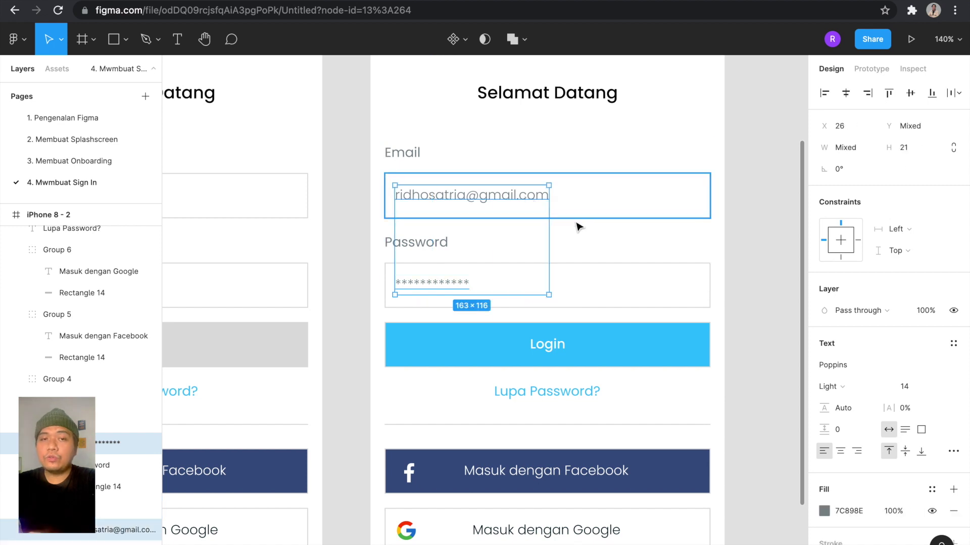
Change the email and masked password text from grey 7C898E to dark 051B24 using Frame 1's swatch.
scroll(862, 473, down, 1)
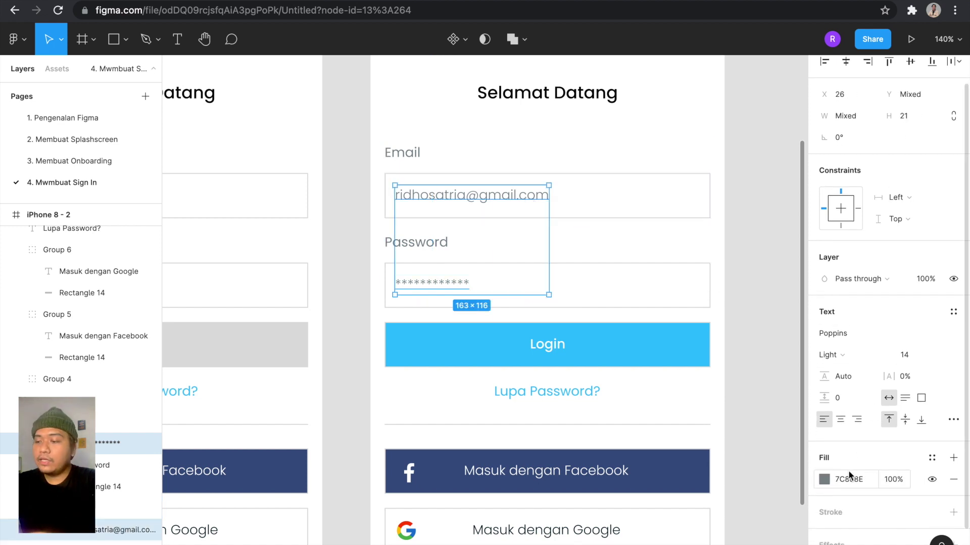
click(825, 479)
click(665, 426)
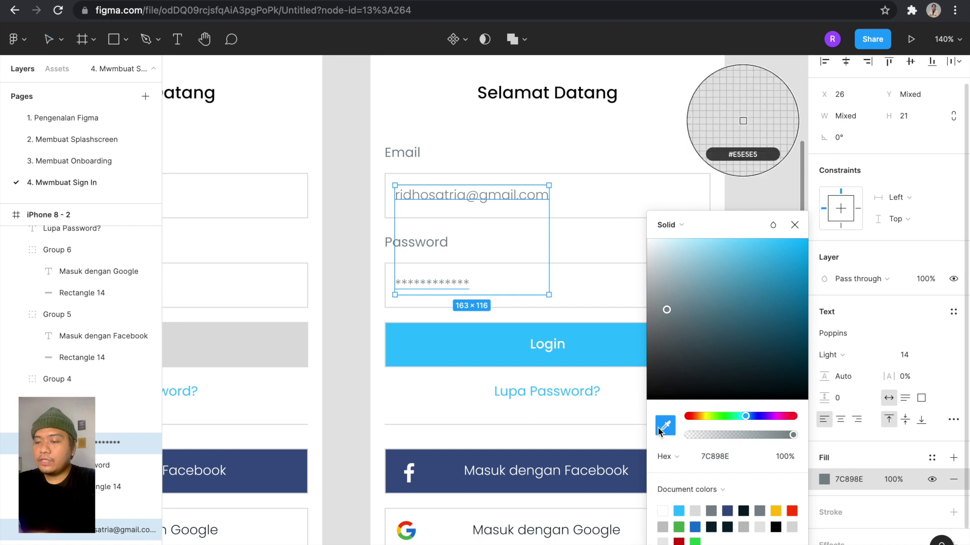
scroll(528, 313, down, 5)
scroll(271, 248, left, 3)
scroll(268, 254, up, 2)
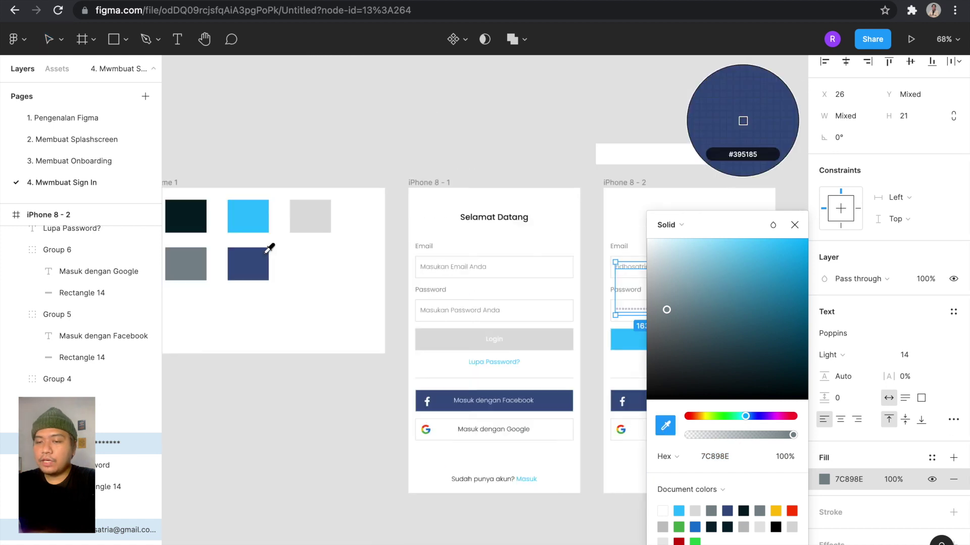
click(195, 214)
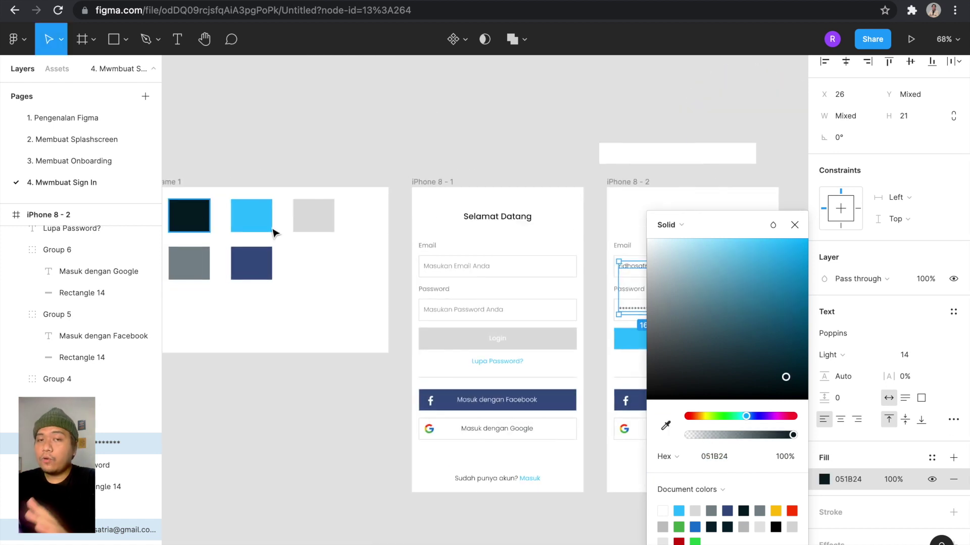
scroll(464, 332, right, 3)
scroll(463, 331, down, 1)
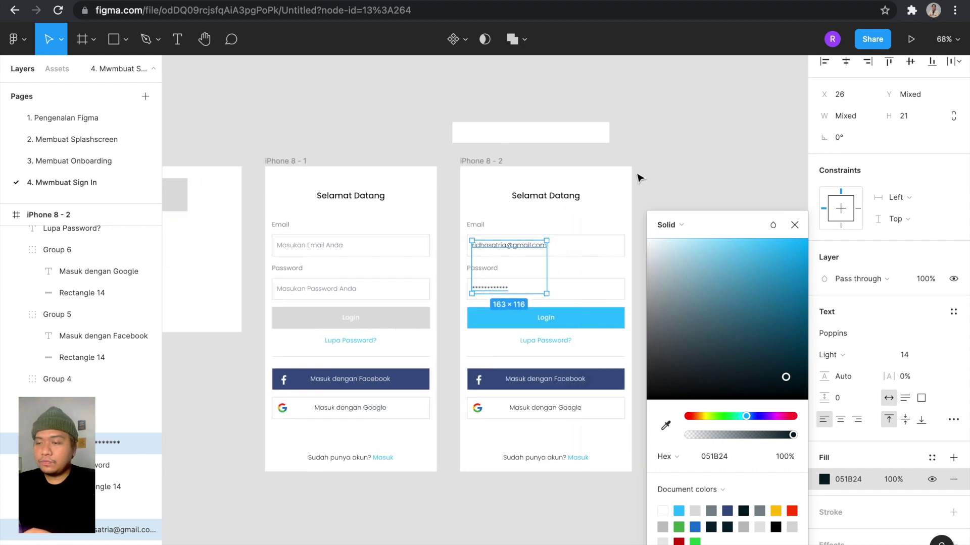
click(644, 233)
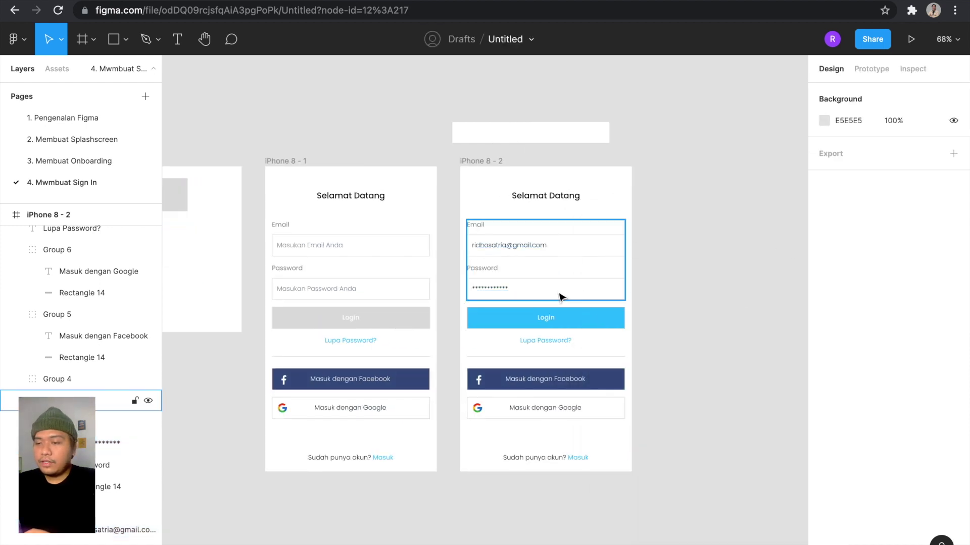
scroll(559, 297, up, 3)
scroll(559, 297, down, 3)
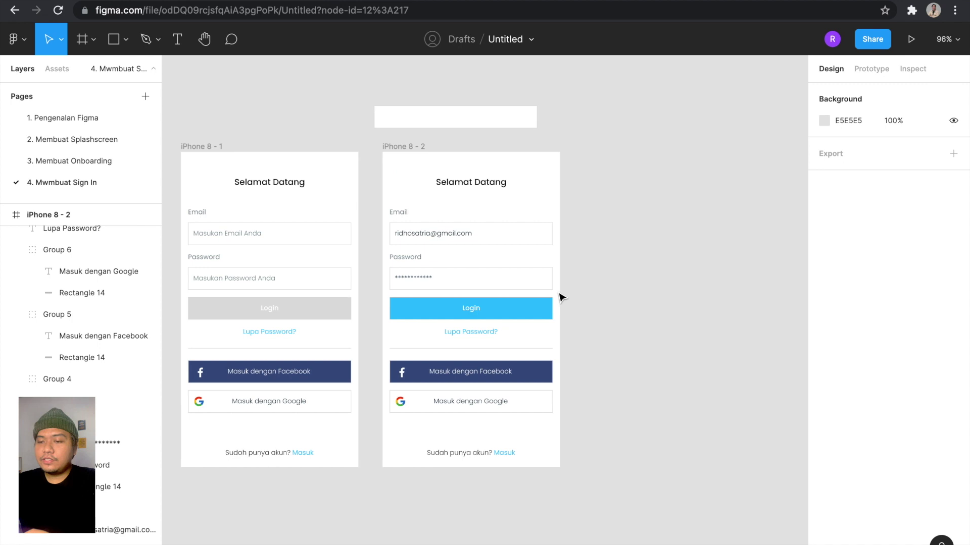
scroll(515, 215, up, 2)
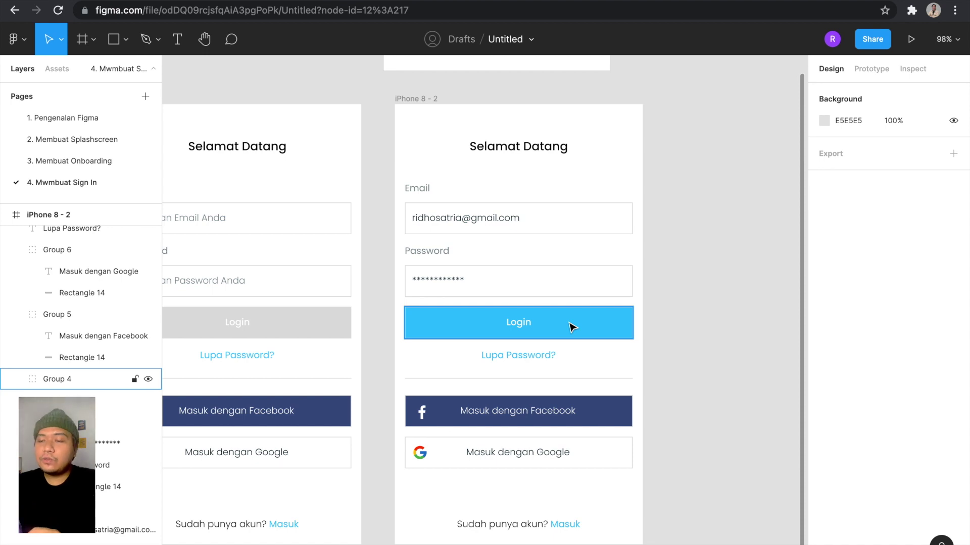
scroll(572, 327, down, 5)
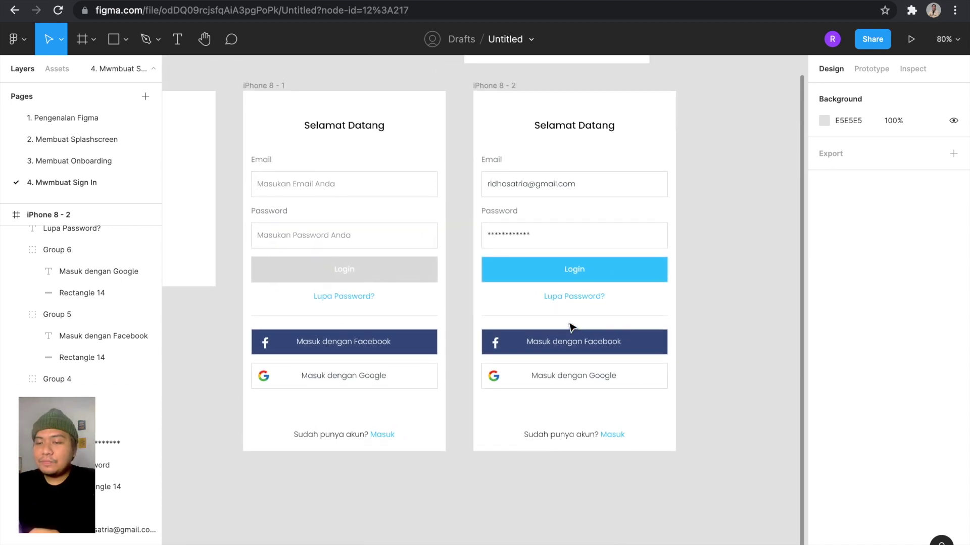
scroll(572, 327, right, 2)
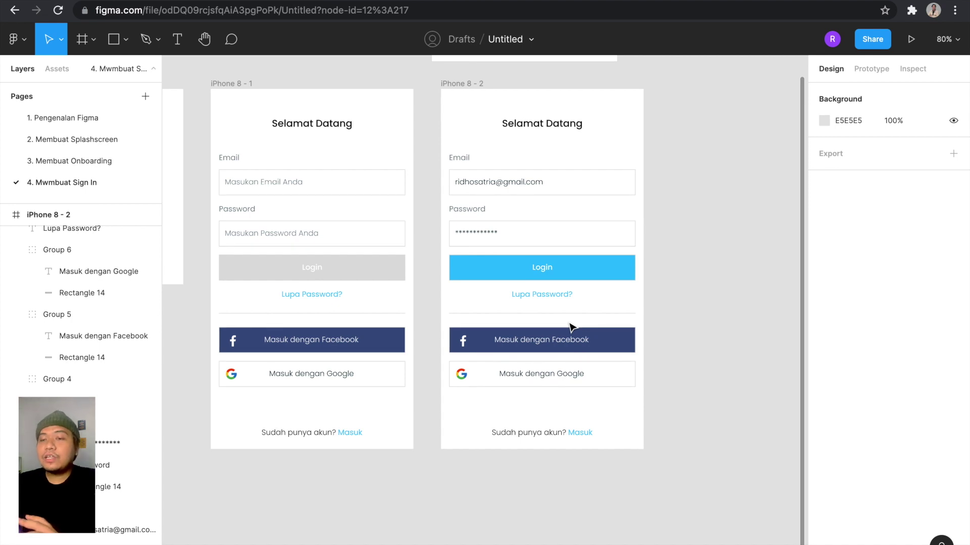
scroll(572, 327, up, 2)
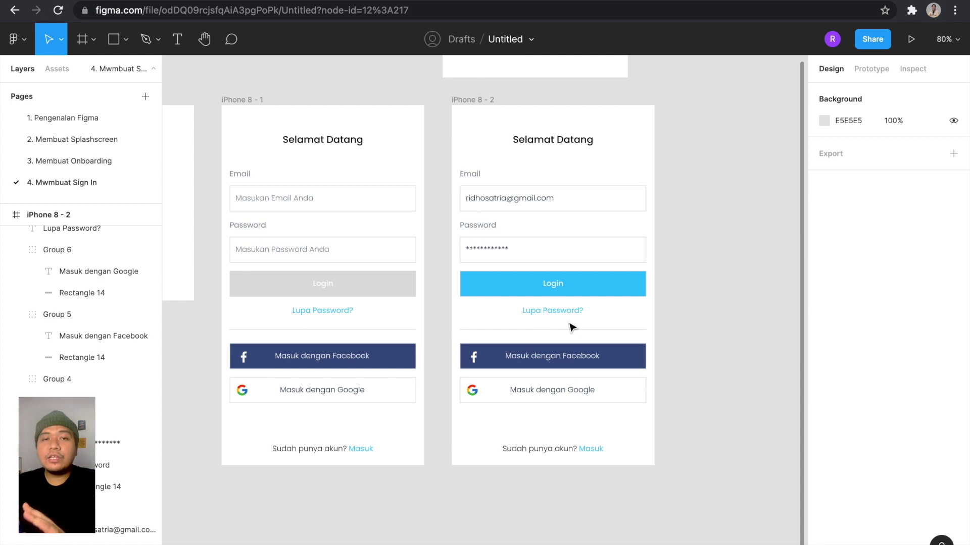